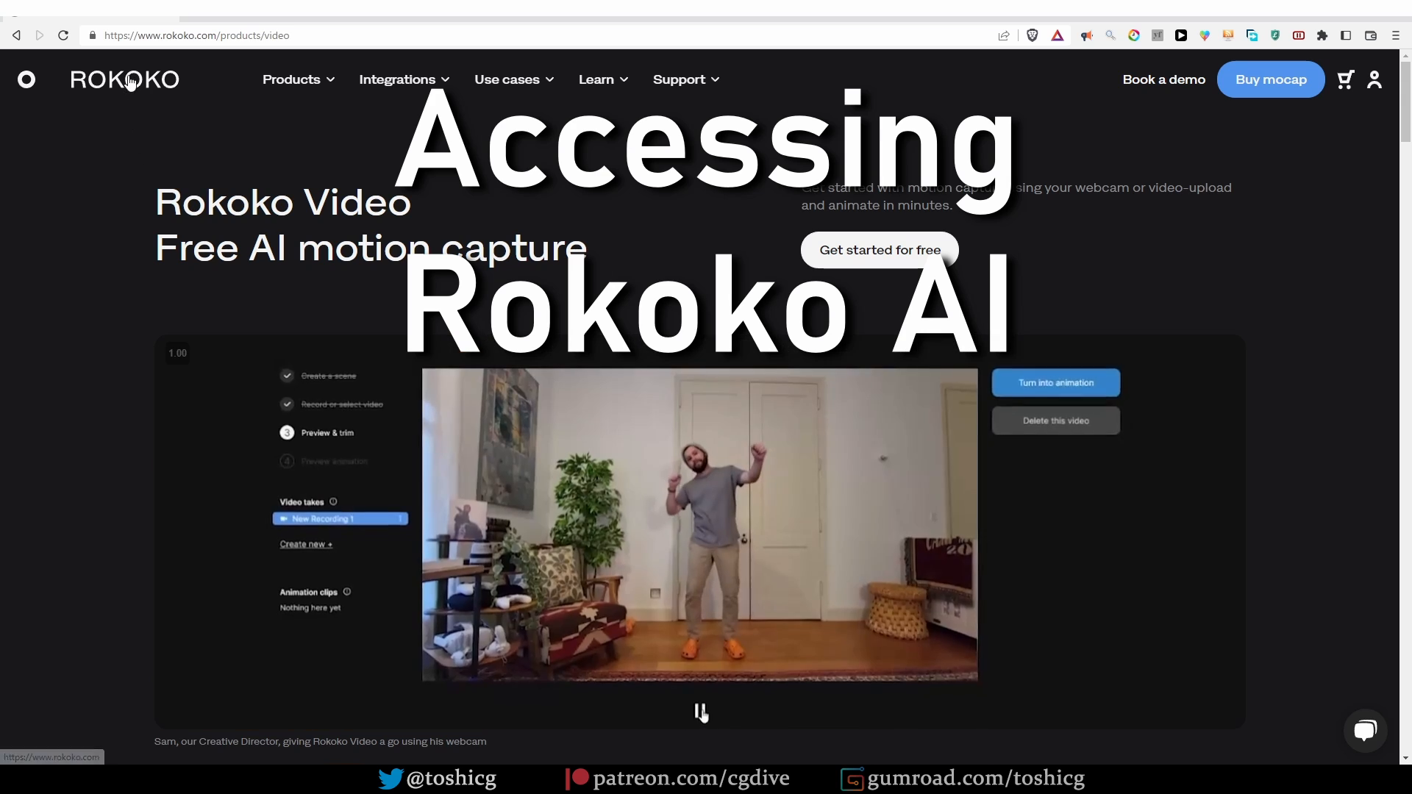
Step: Find the Rokoko Video product page from the Rokoko home page and get started with the free AI motion capture
left_click(125, 79)
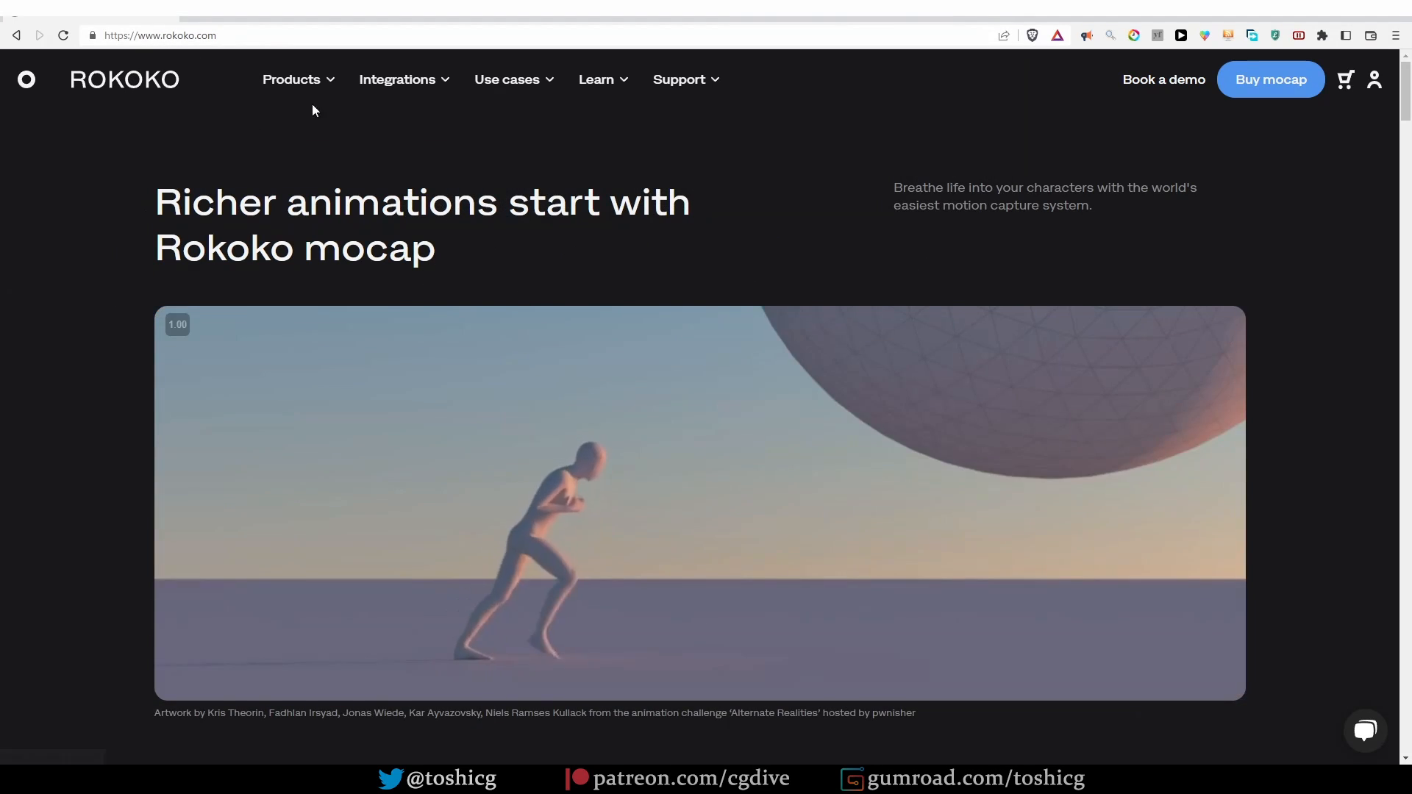
mouse_move(294, 81)
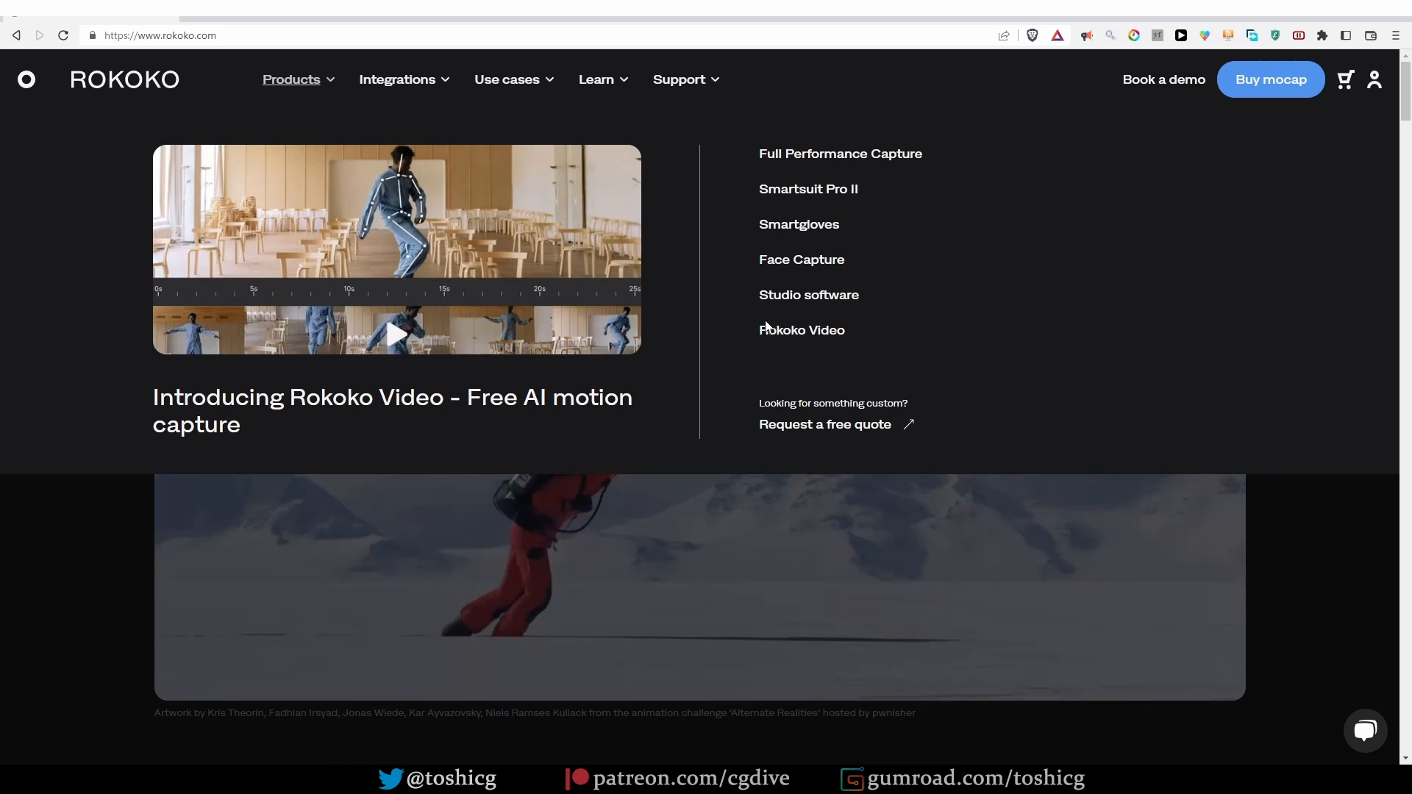
left_click(767, 329)
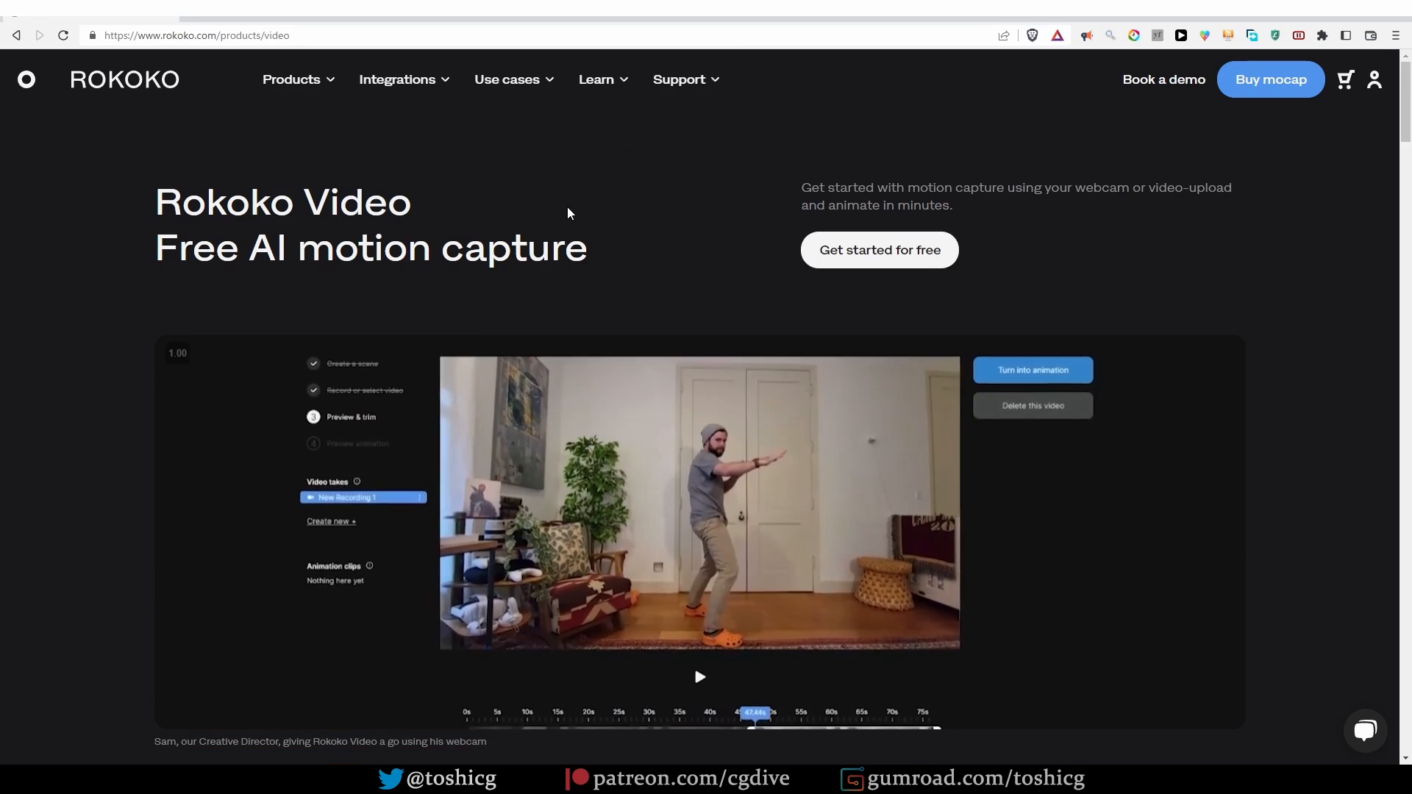
scroll(576, 259, "down", 3)
scroll(576, 259, "down", 7)
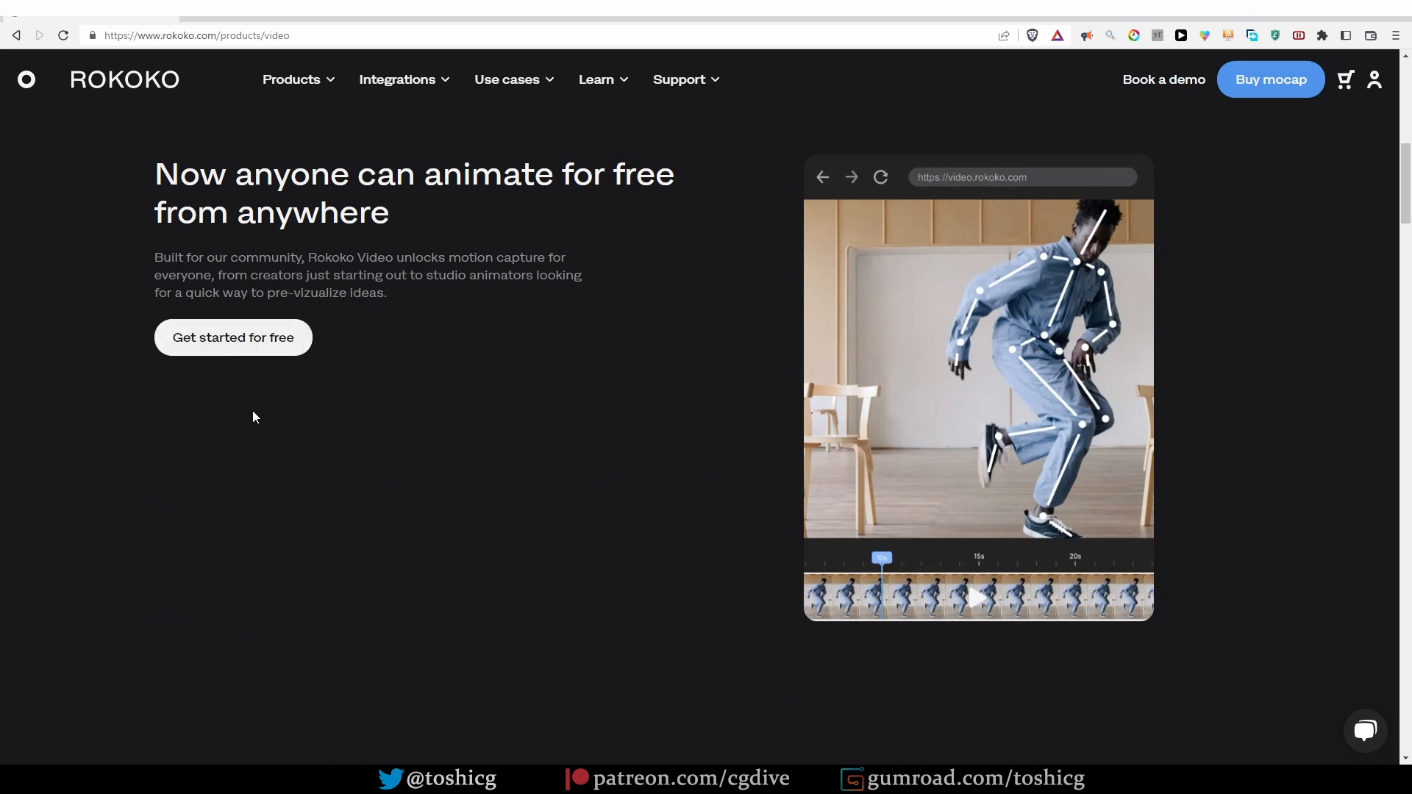
left_click(250, 342)
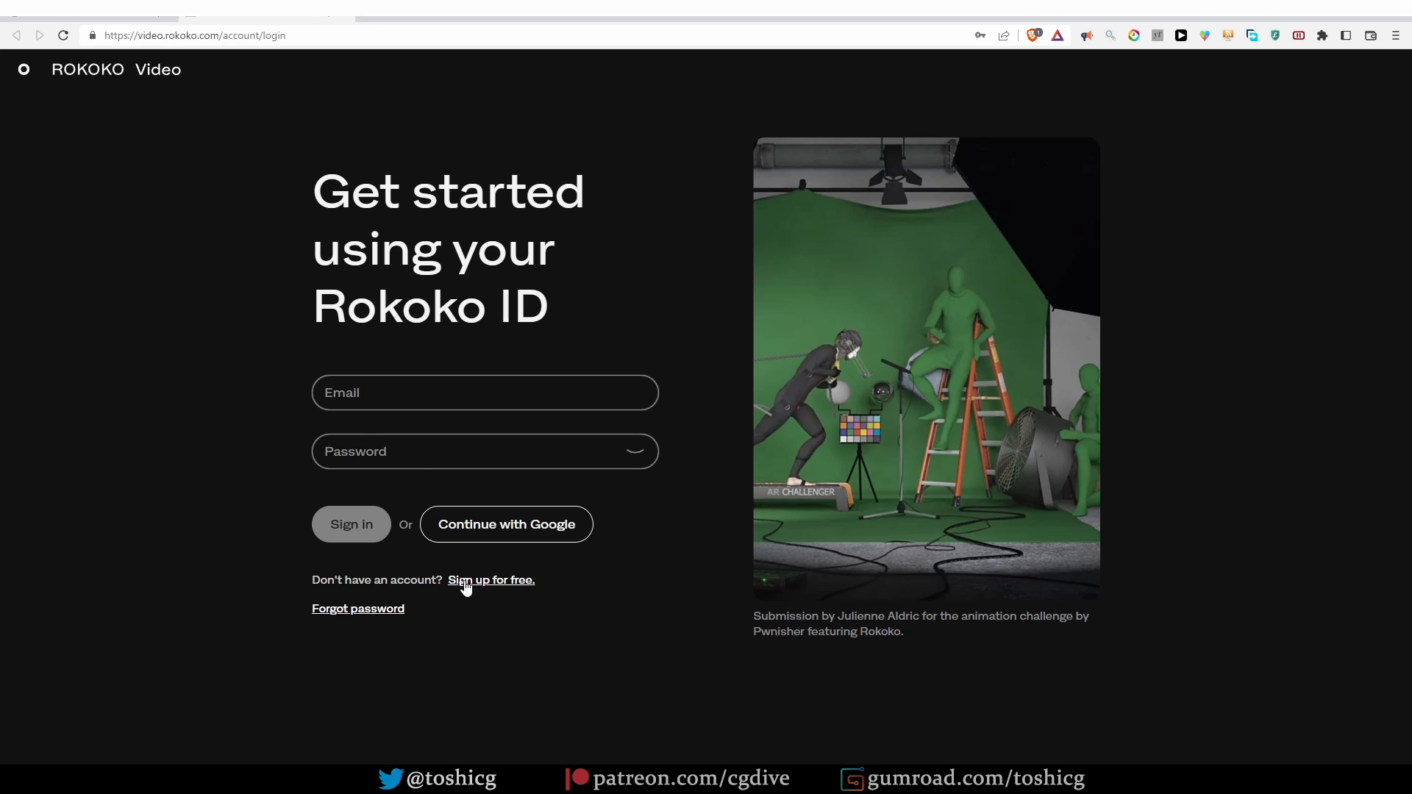
Step: Fill in the saved account e-mail and password and sign in to Rokoko Video
left_click(515, 393)
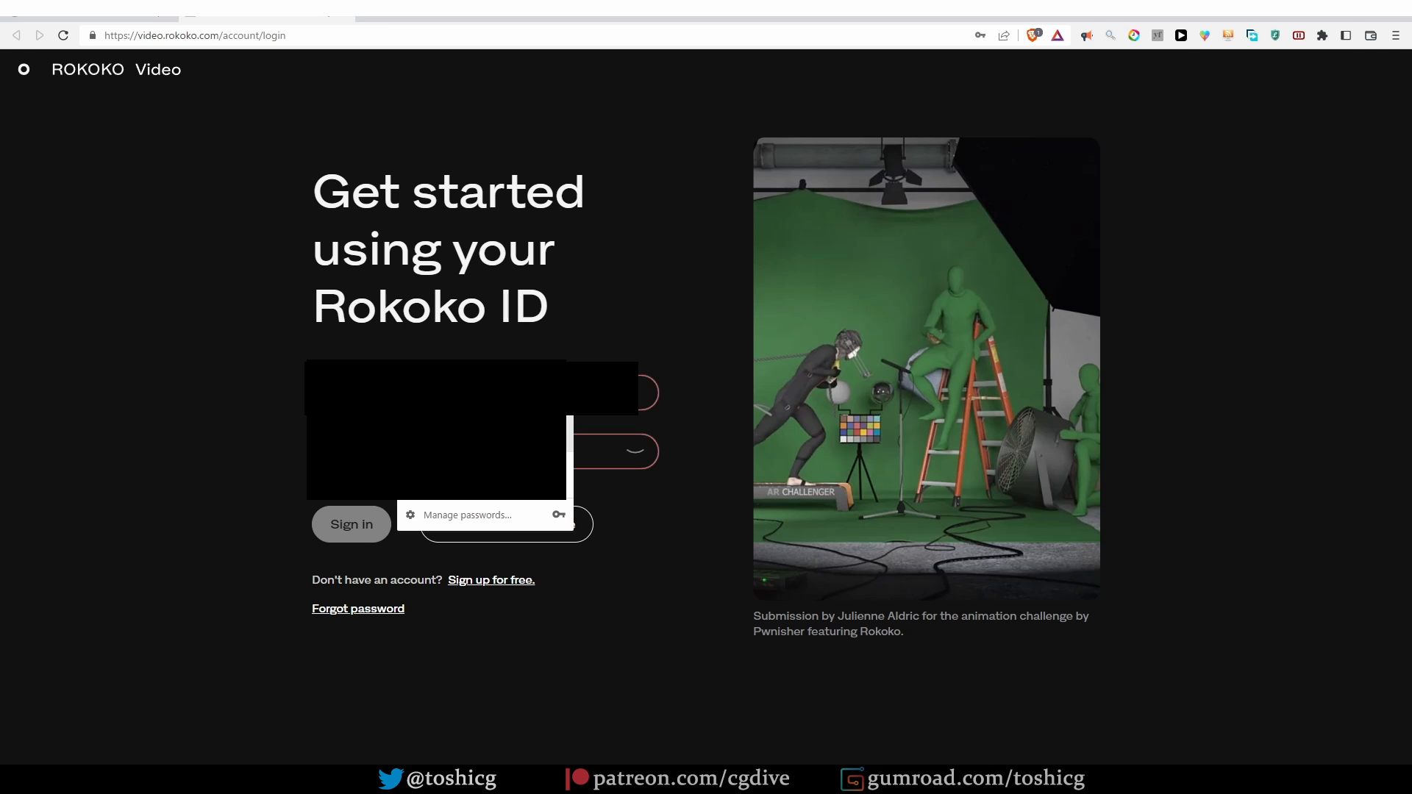
left_click(481, 438)
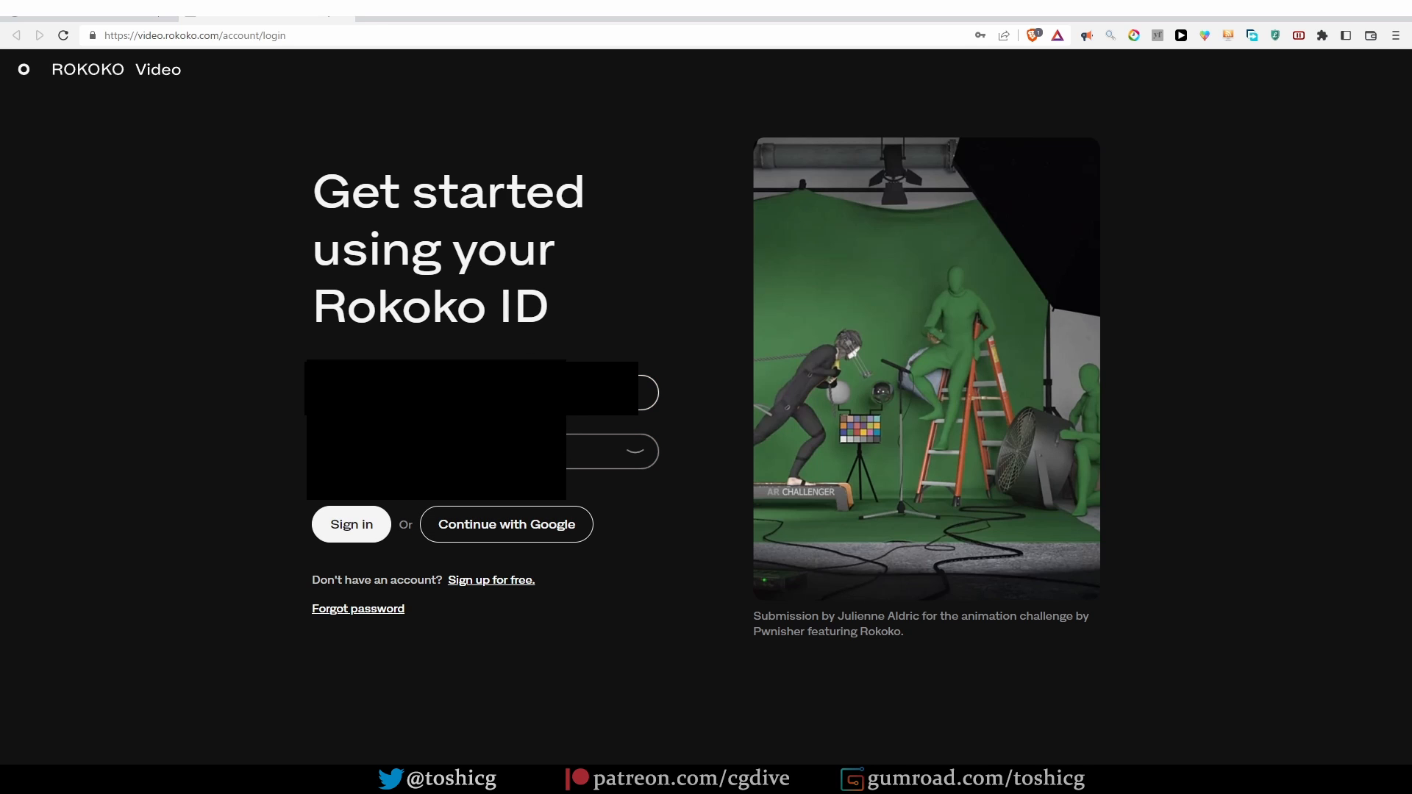
left_click(352, 524)
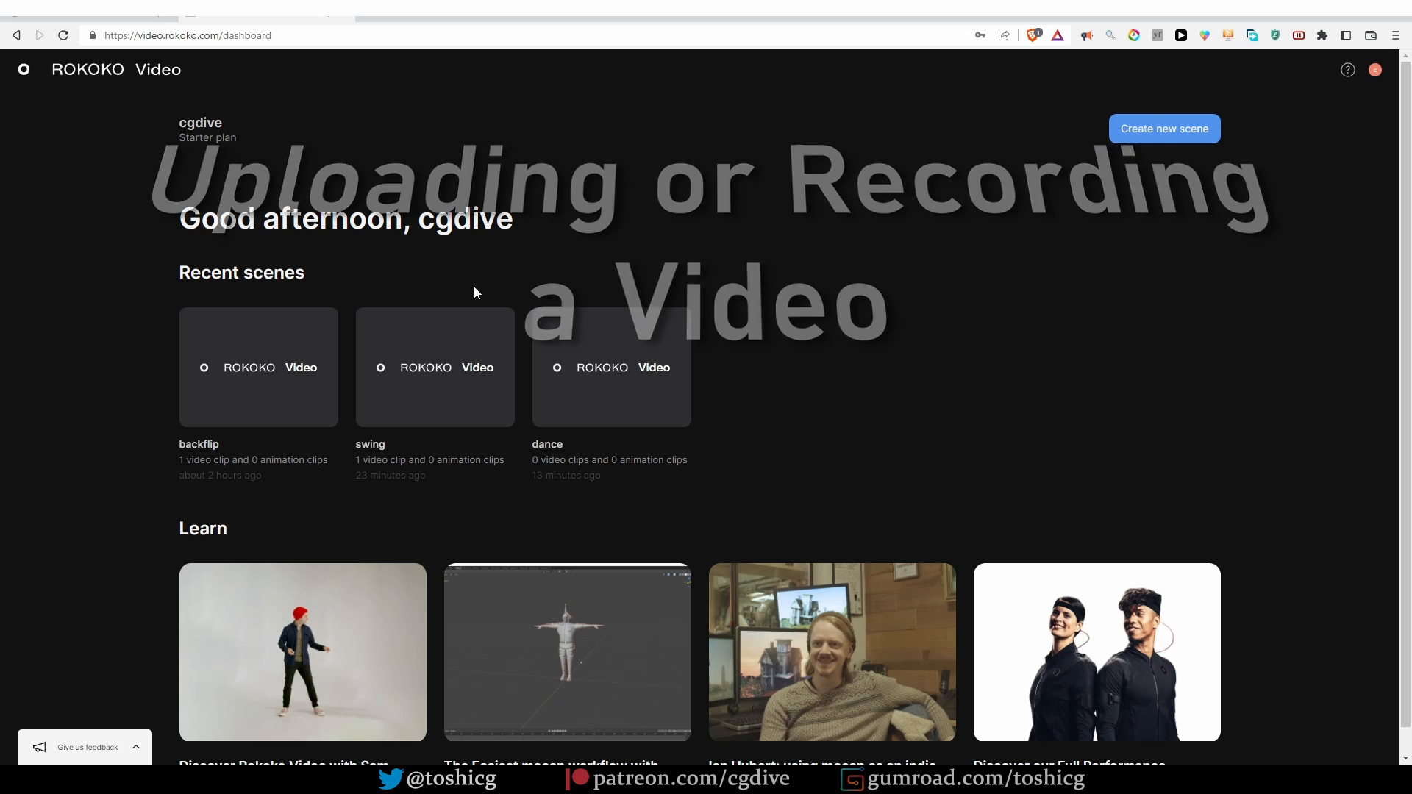
Step: Create a new scene named "Dance" from the dashboard
scroll(243, 566, "down", 1)
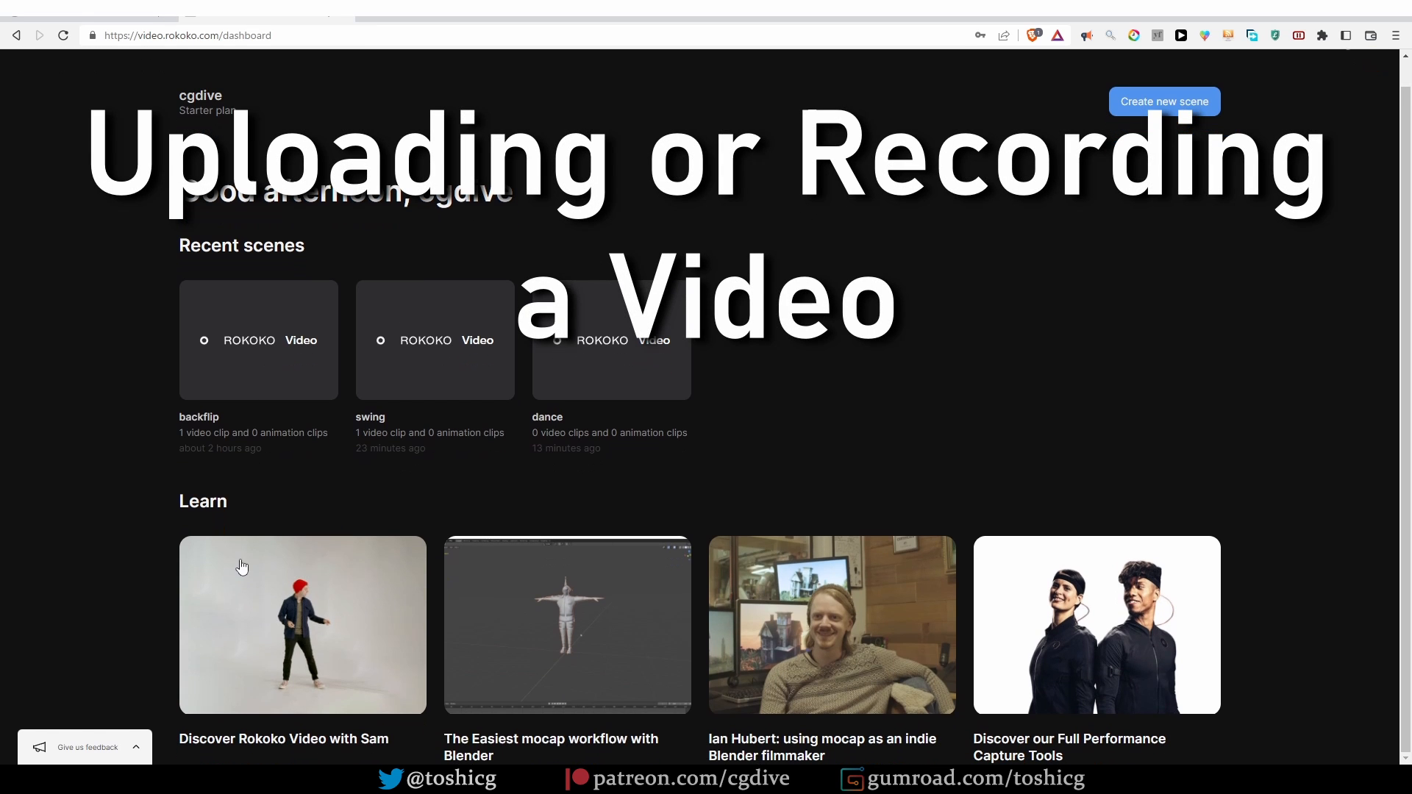
scroll(488, 733, "up", 1)
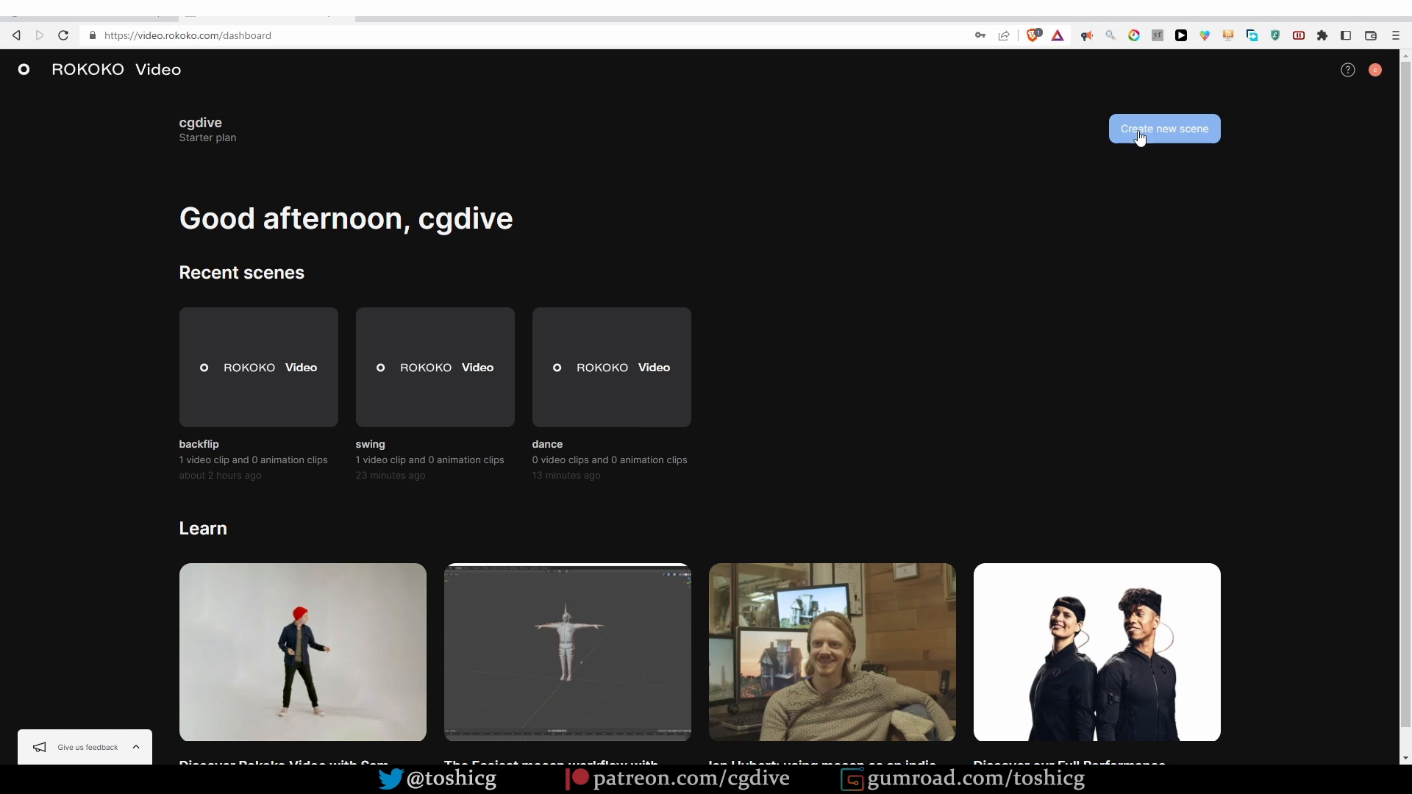
left_click(1139, 137)
type("De")
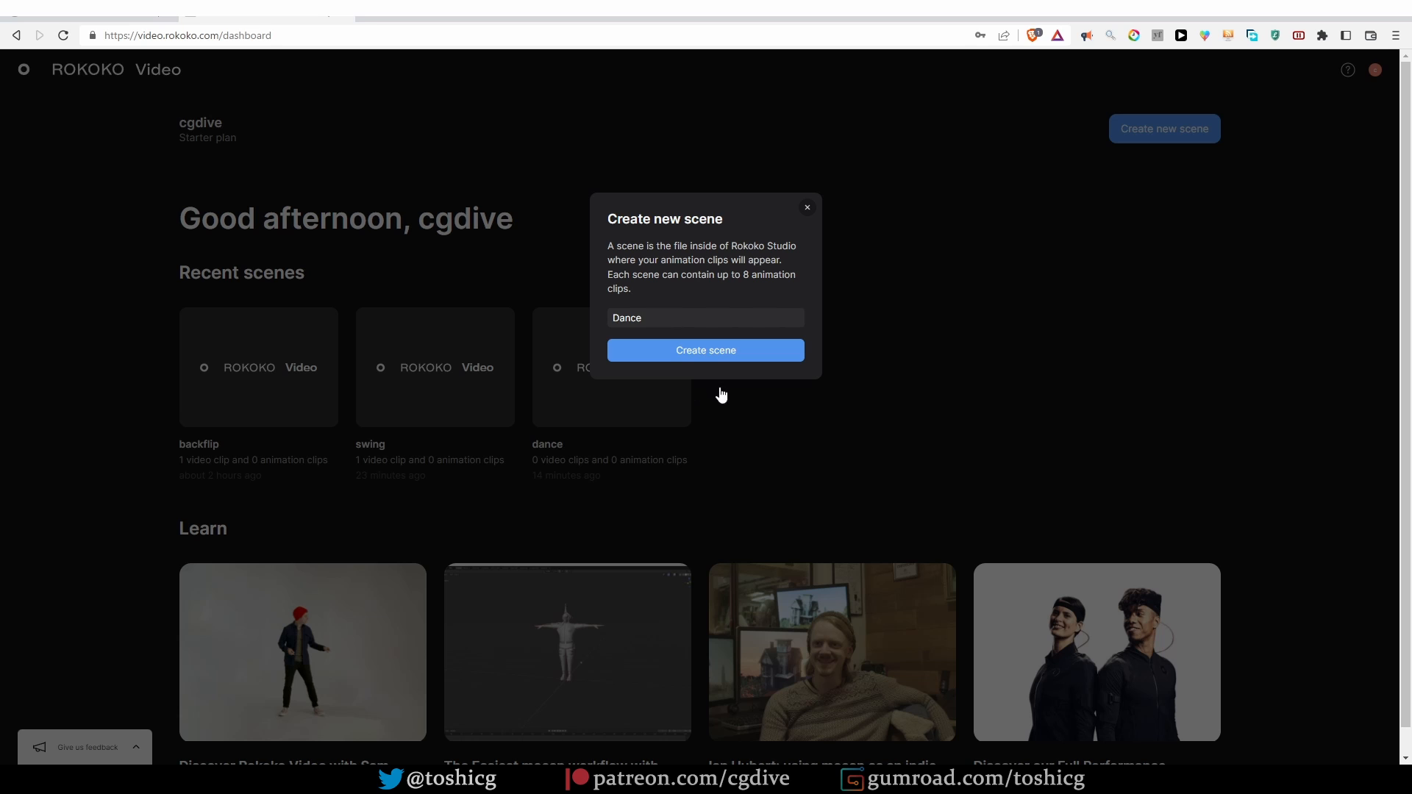
left_click(698, 350)
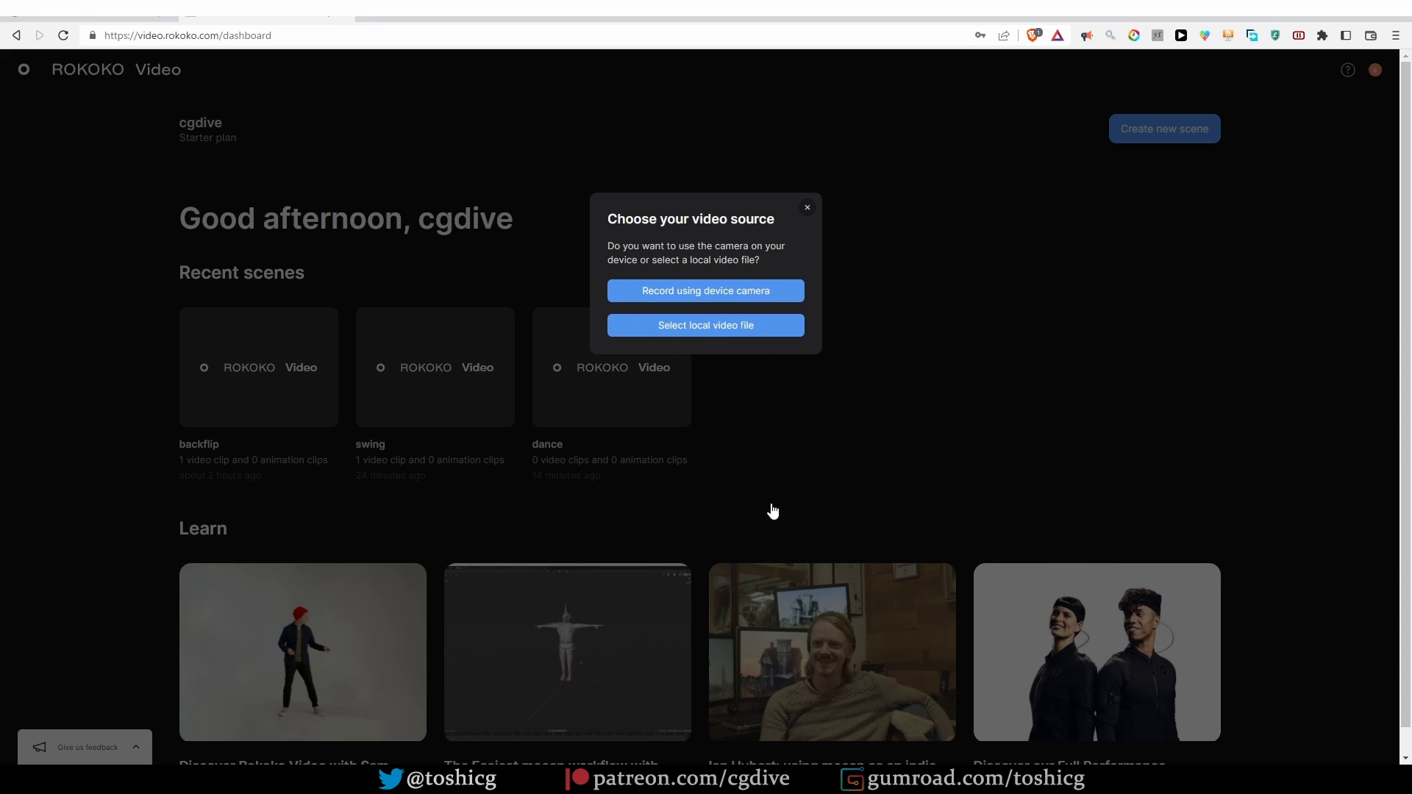
Step: Choose a local video file as the scene's source, upload the dance clip and play it back
left_click(706, 325)
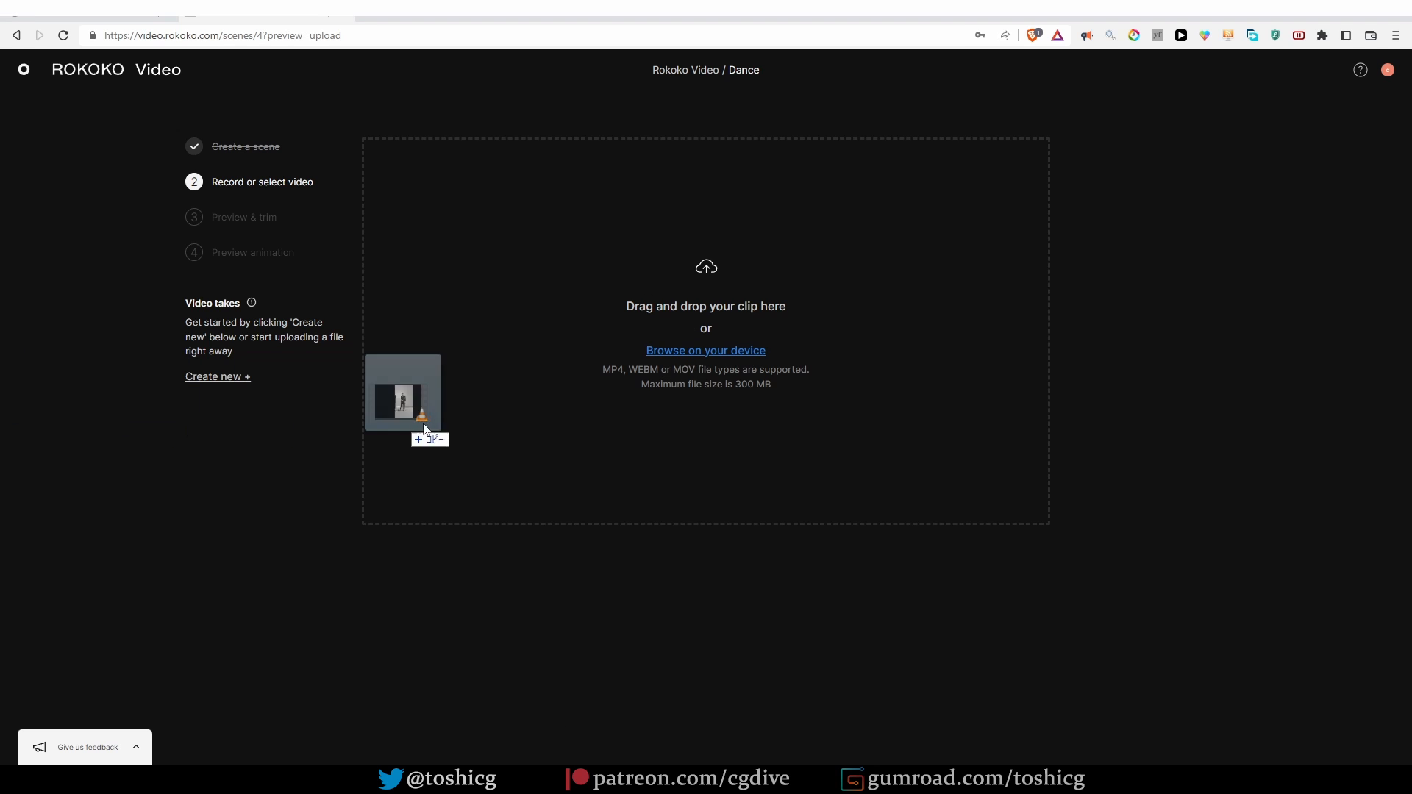
left_click_drag(422, 424, 656, 329)
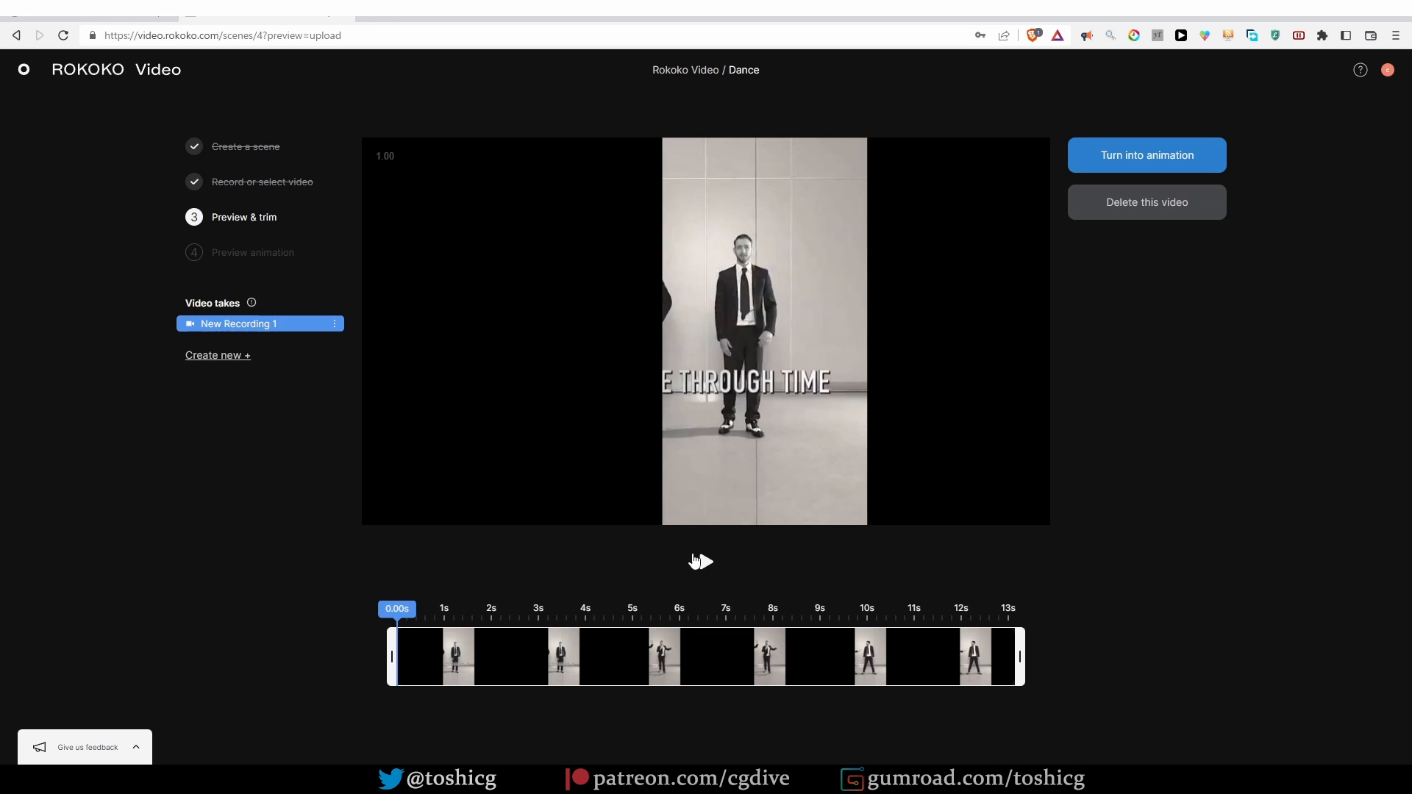
left_click(709, 567)
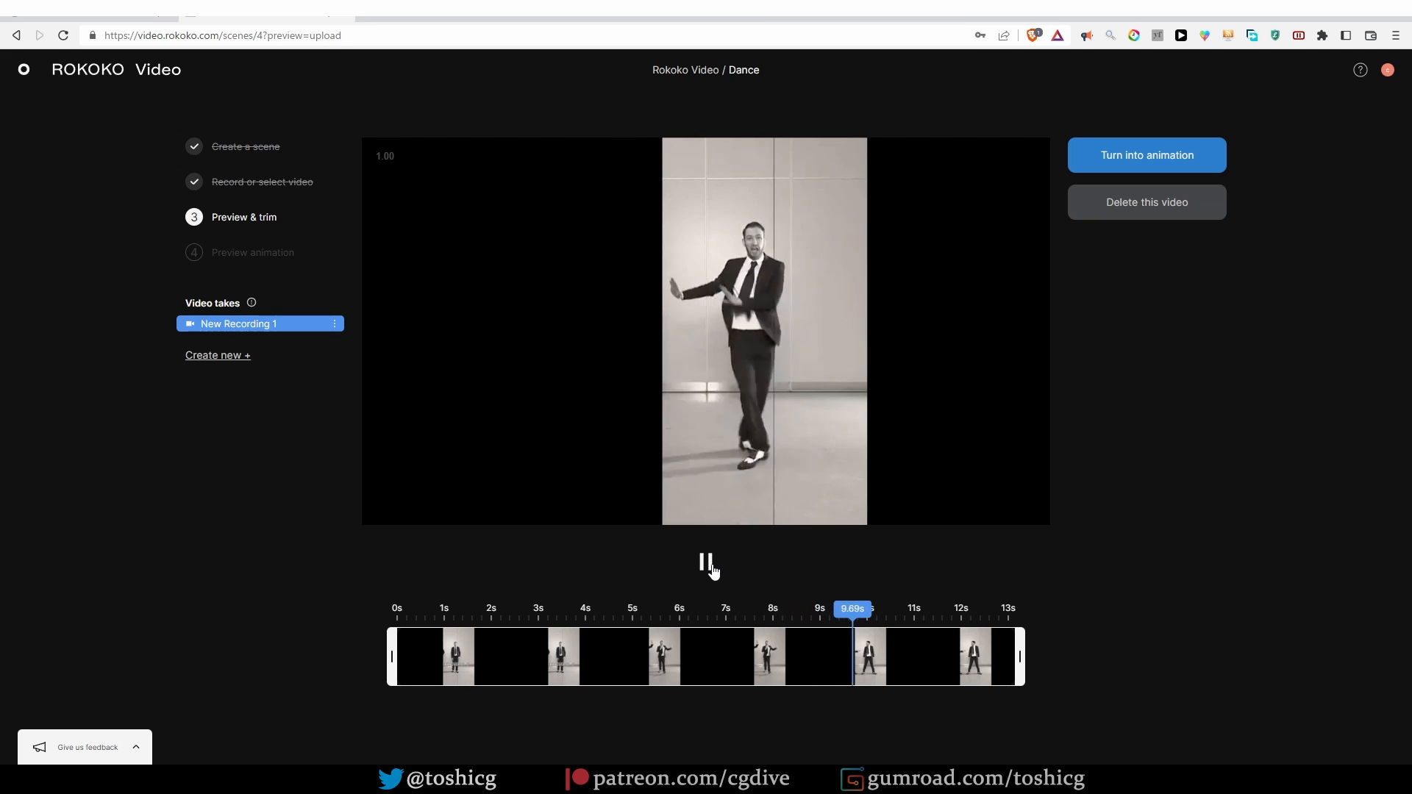
left_click(706, 564)
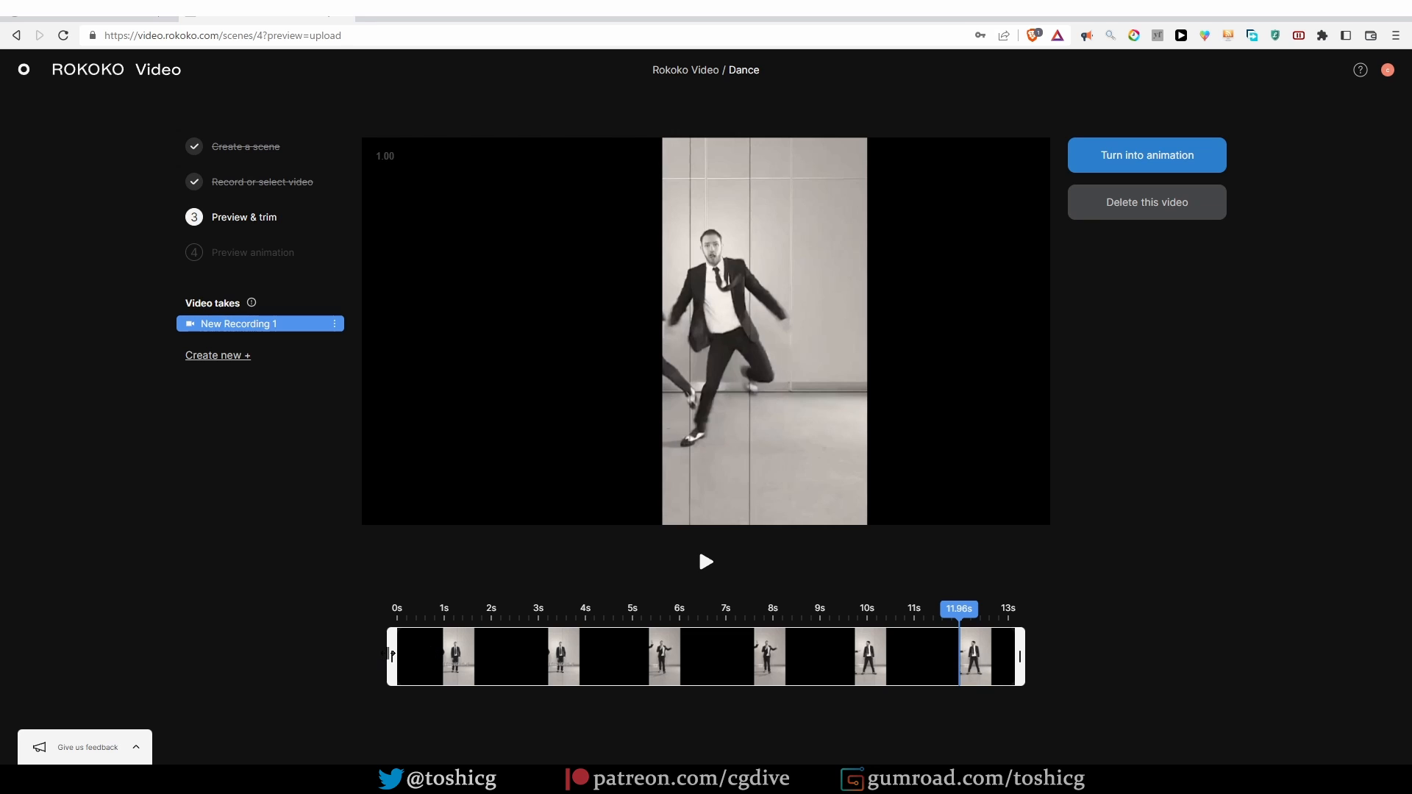
Step: Trim the uploaded take to run from about 0.7 s to 11.8 s and turn it into an animation
left_click_drag(390, 661, 474, 657)
left_click_drag(1033, 657, 892, 657)
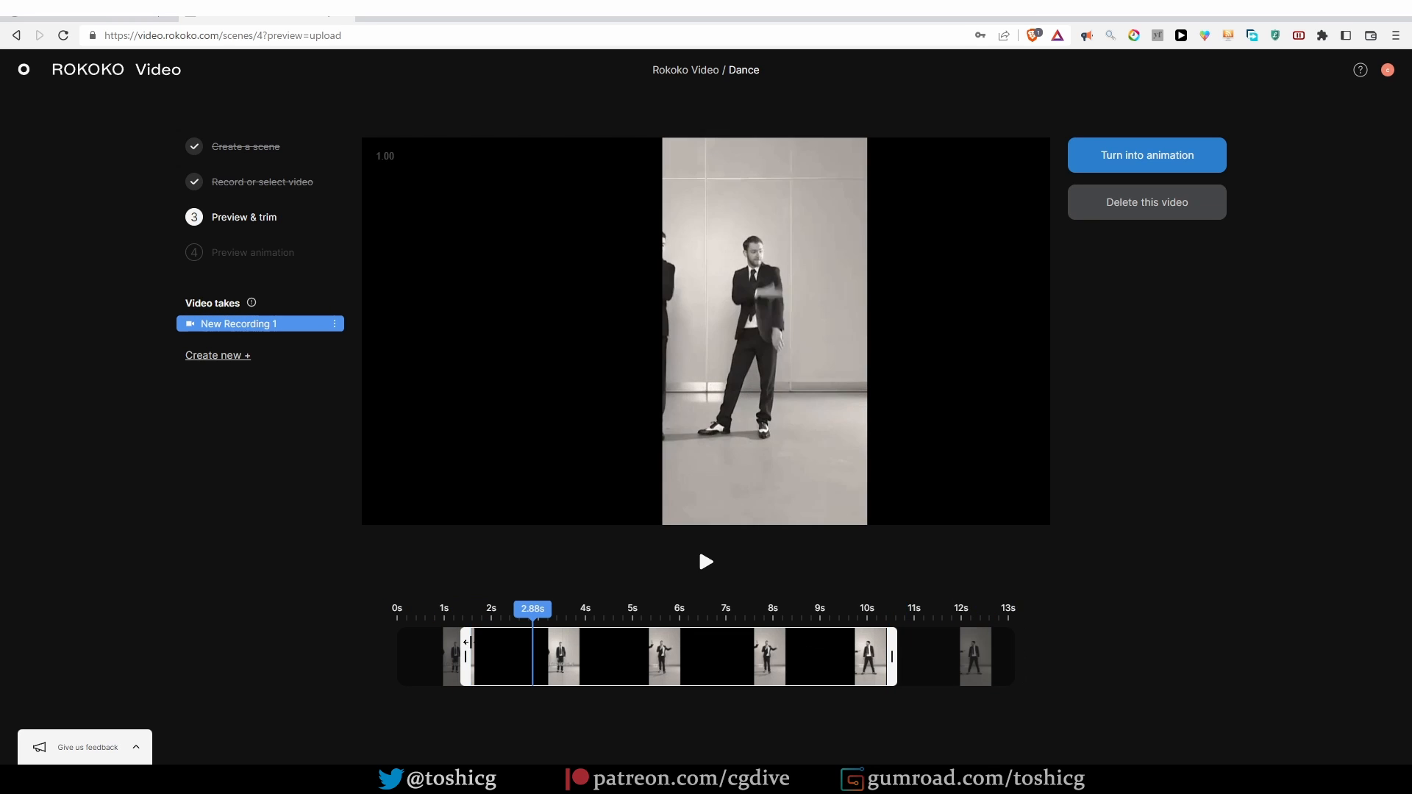
left_click_drag(466, 645, 422, 657)
left_click_drag(892, 669, 970, 667)
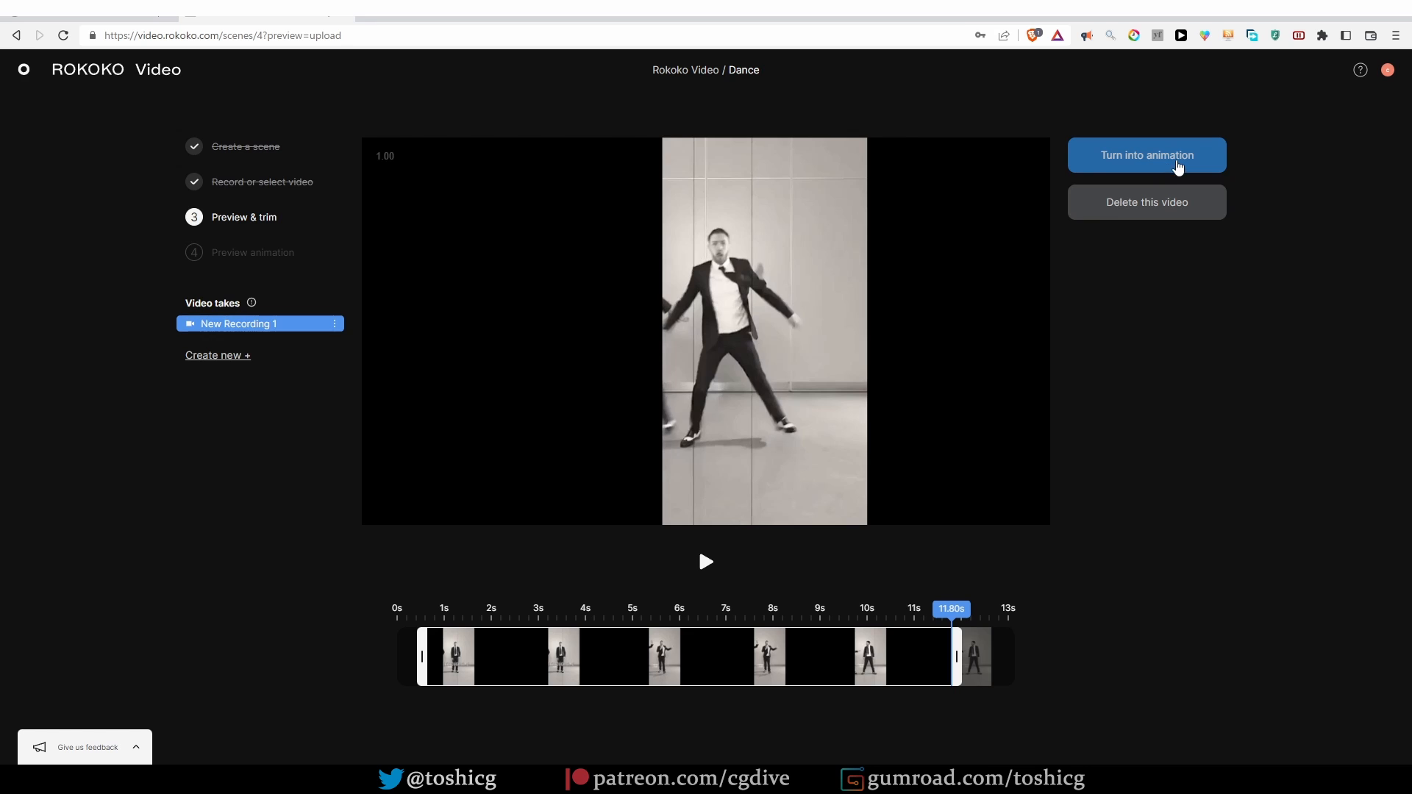
left_click(1169, 170)
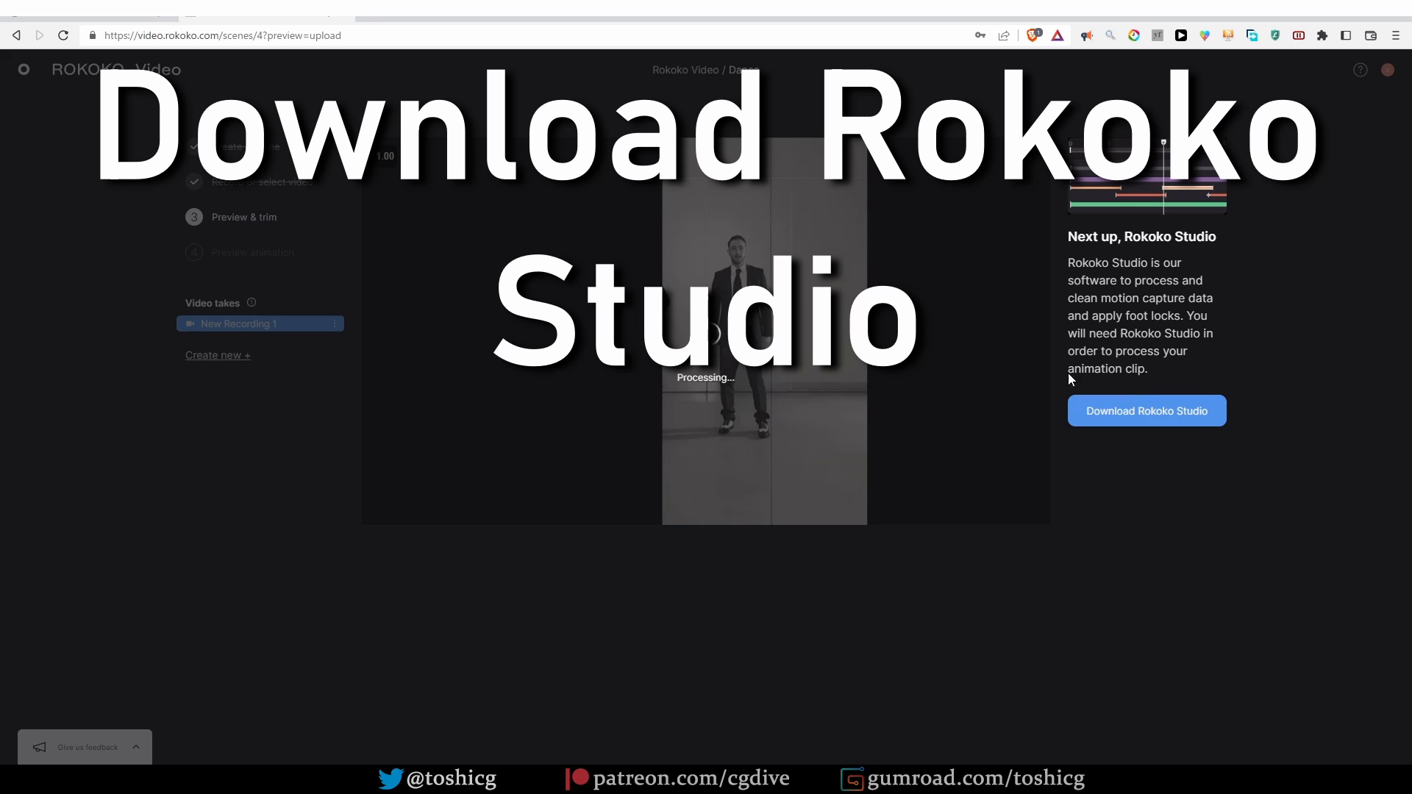
Step: Open the Rokoko Studio download page and locate the Studio Beta for Windows download
left_click(1158, 416)
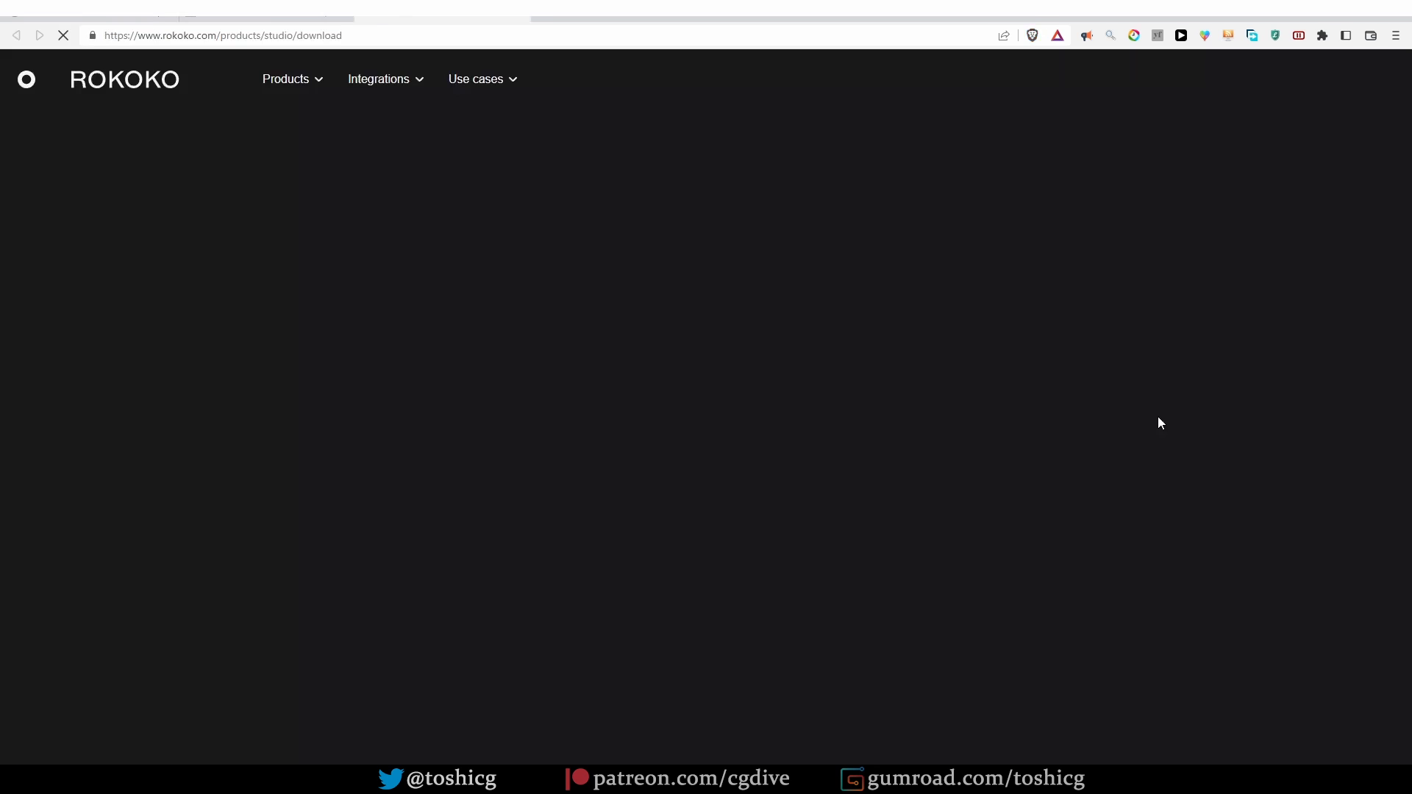
scroll(542, 410, "down", 4)
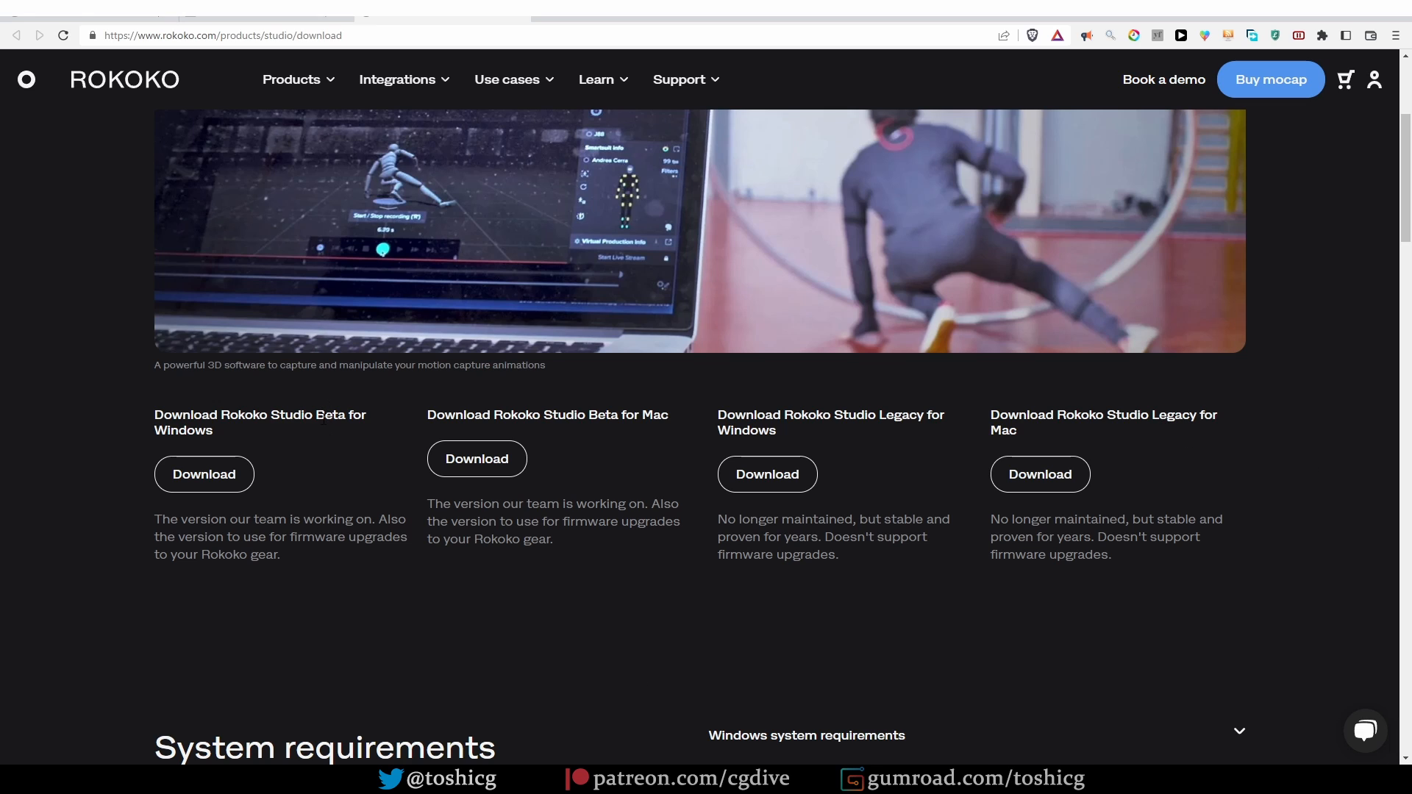
left_click_drag(156, 414, 293, 427)
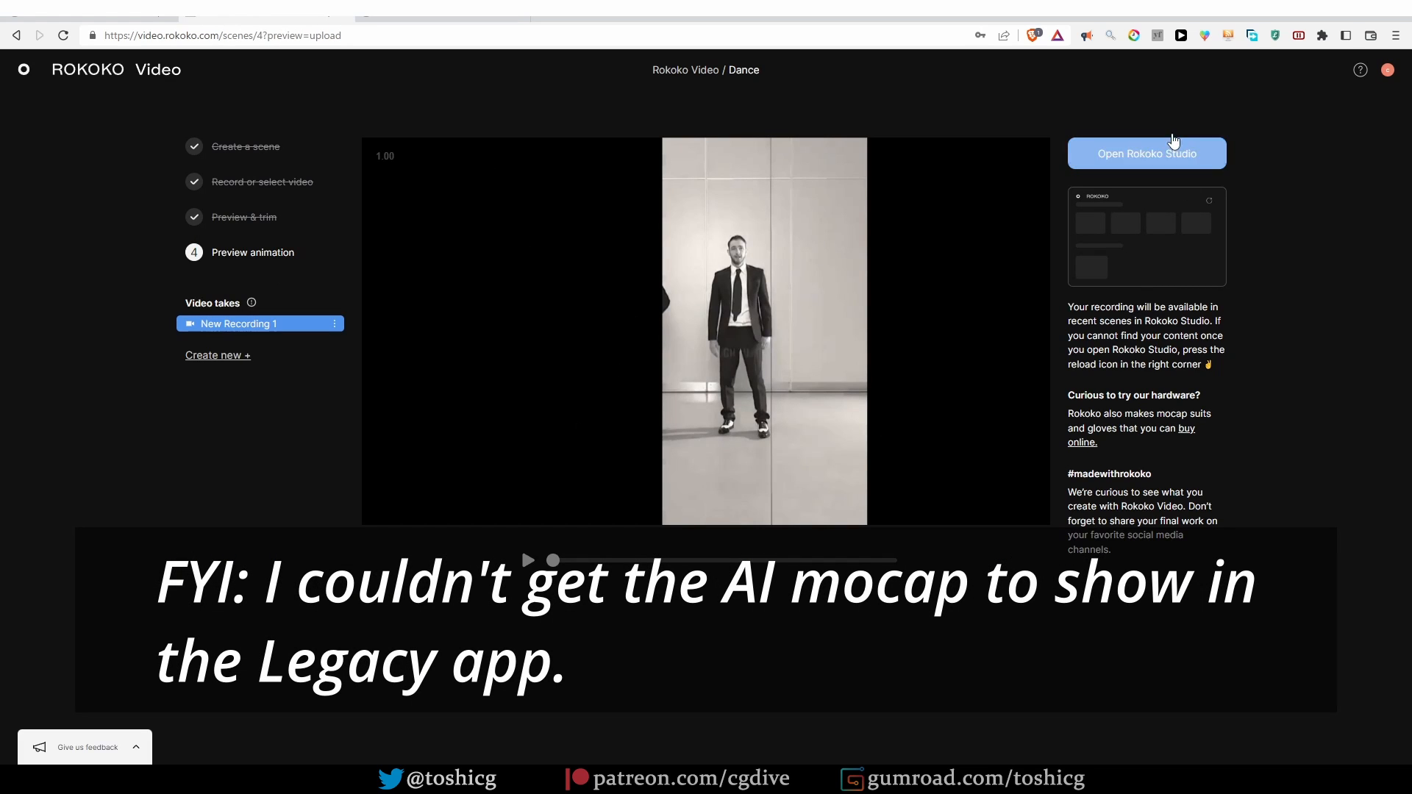
Step: Play back the processed dance take on the Dance scene's Rokoko Video page
left_click(528, 562)
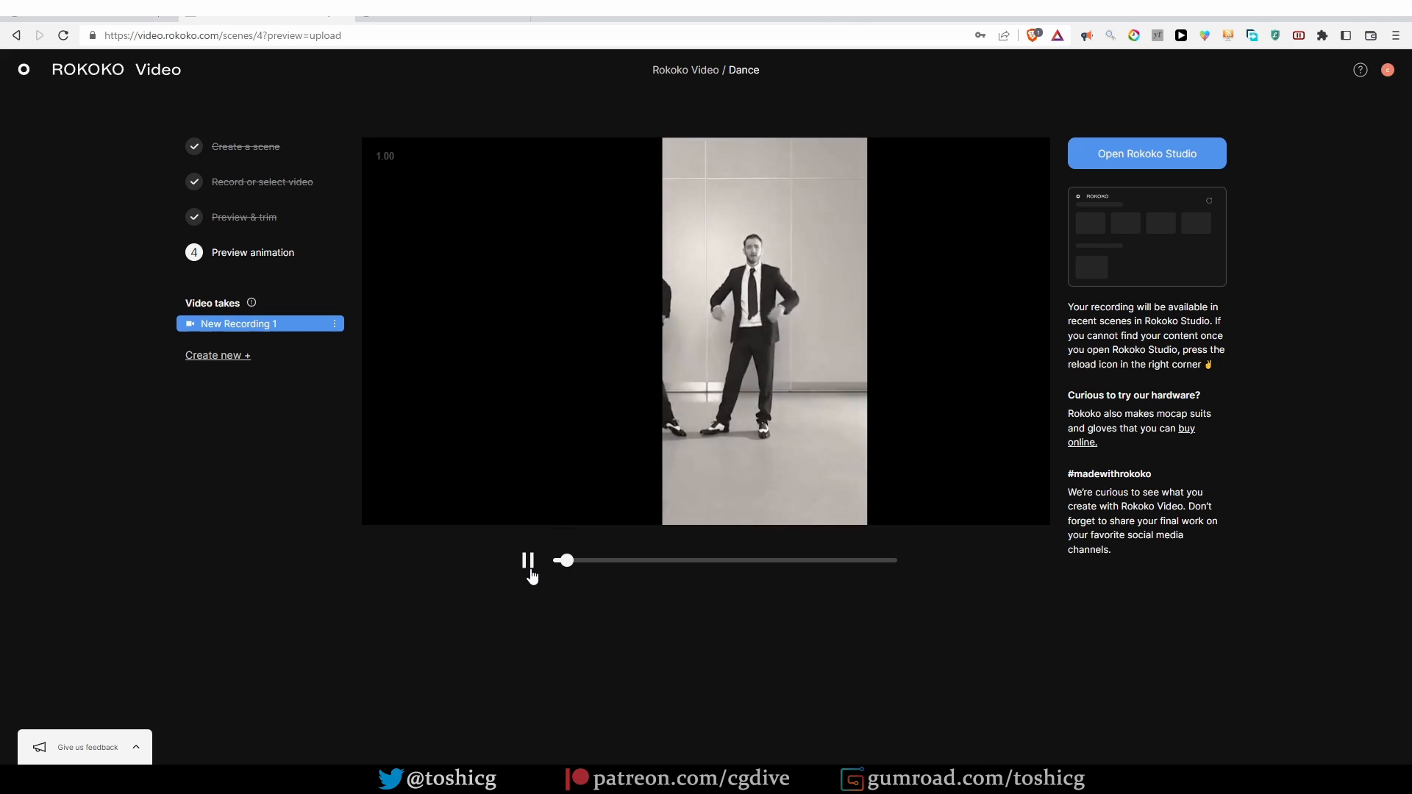
left_click(529, 563)
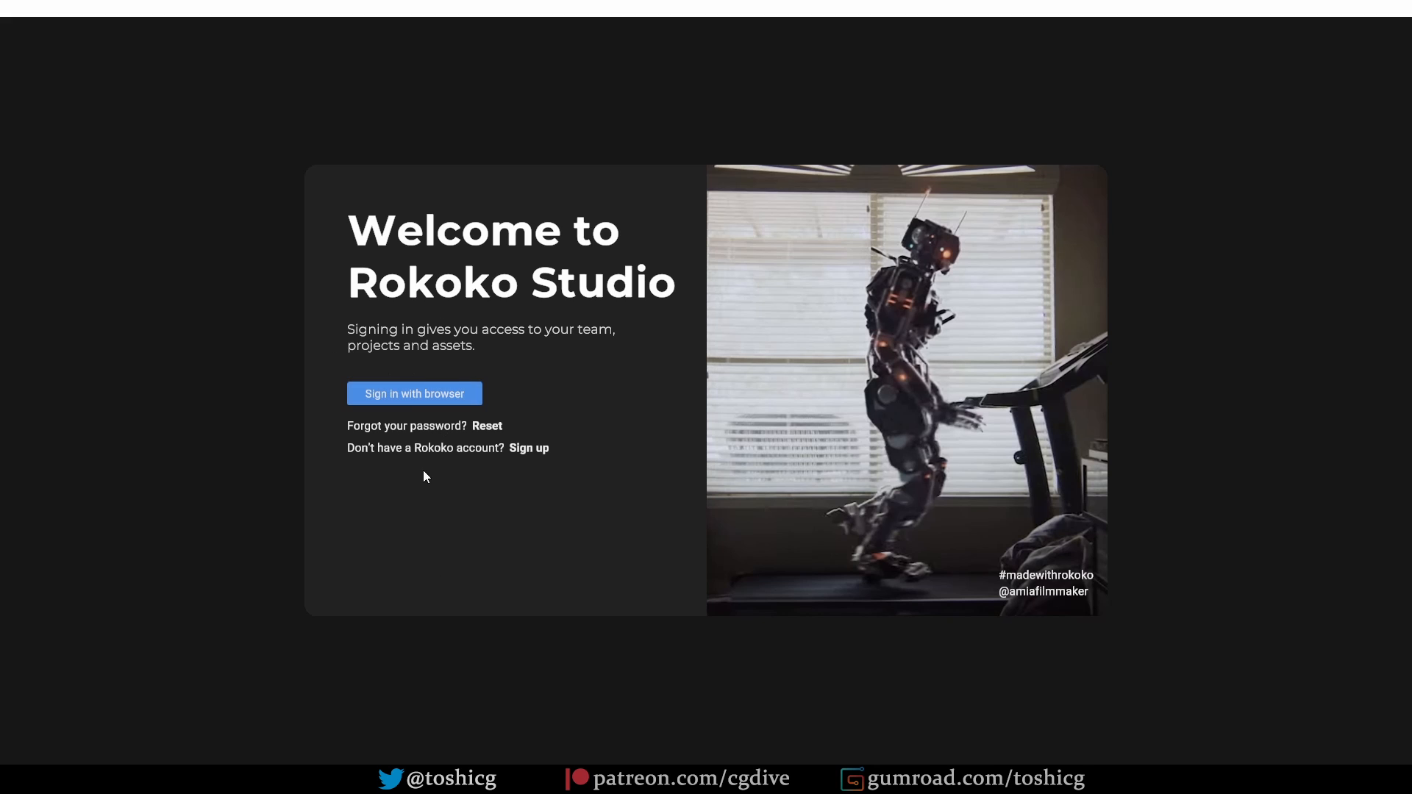
Step: Switch to Rokoko Studio and sign in through the browser with the saved account e-mail and password
left_click(428, 394)
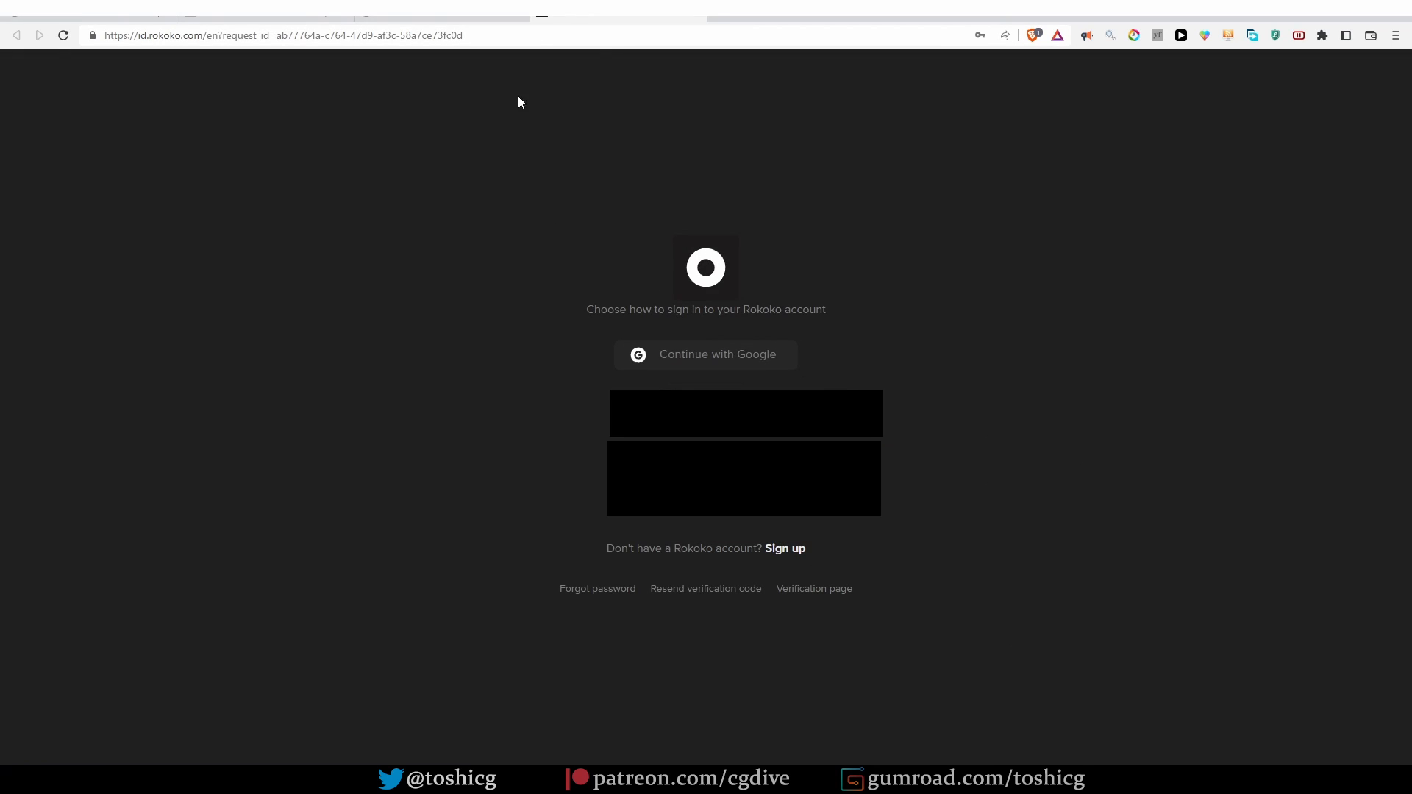
left_click(655, 422)
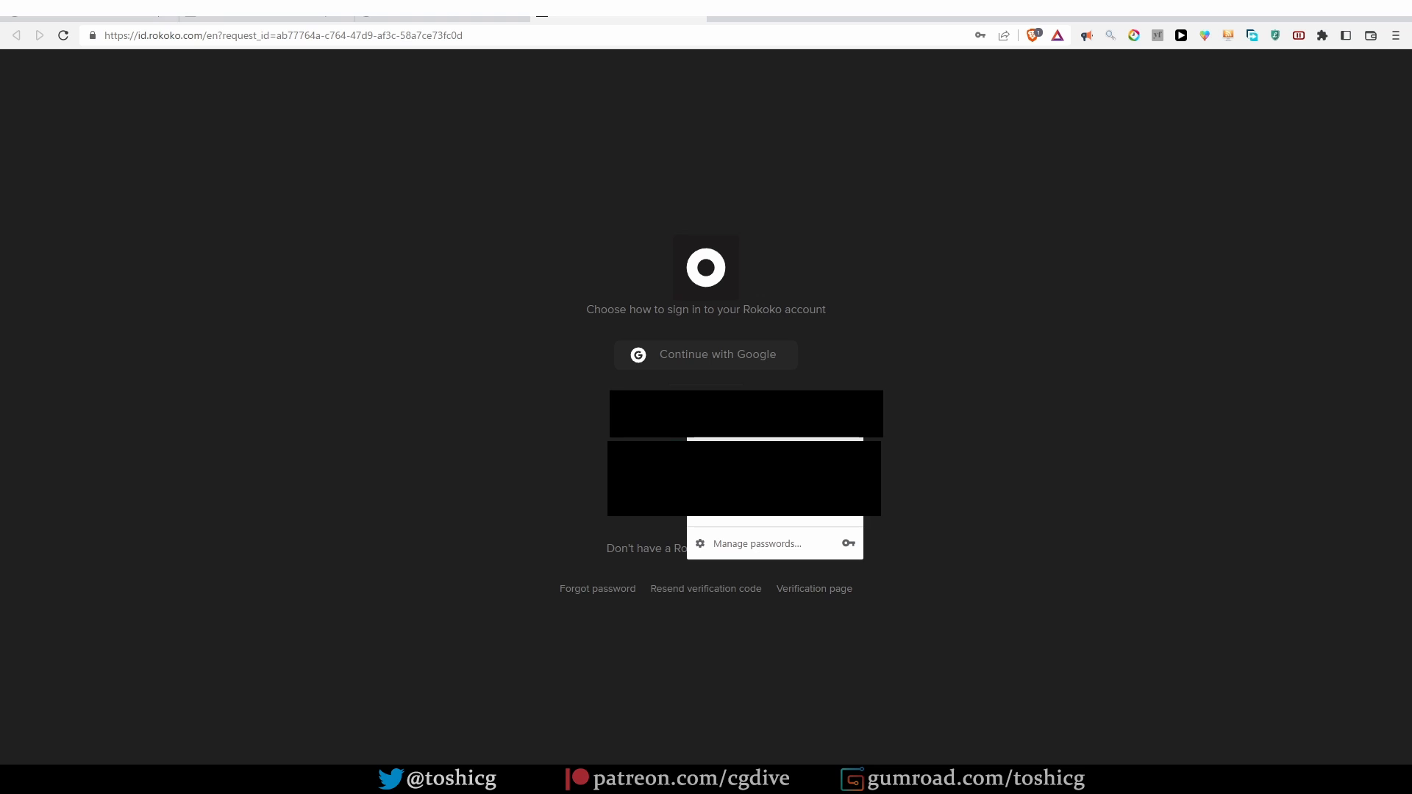
left_click(1025, 452)
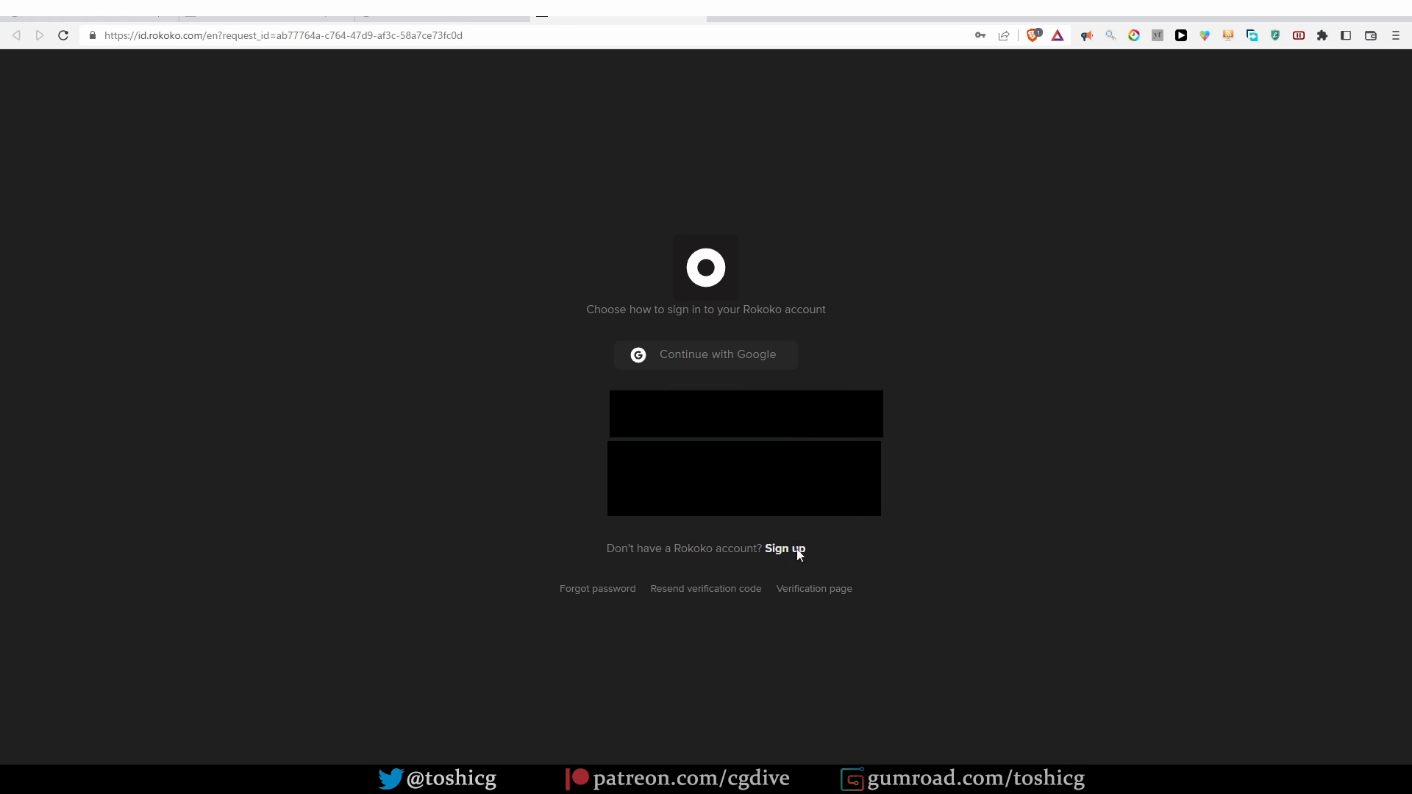
left_click(709, 501)
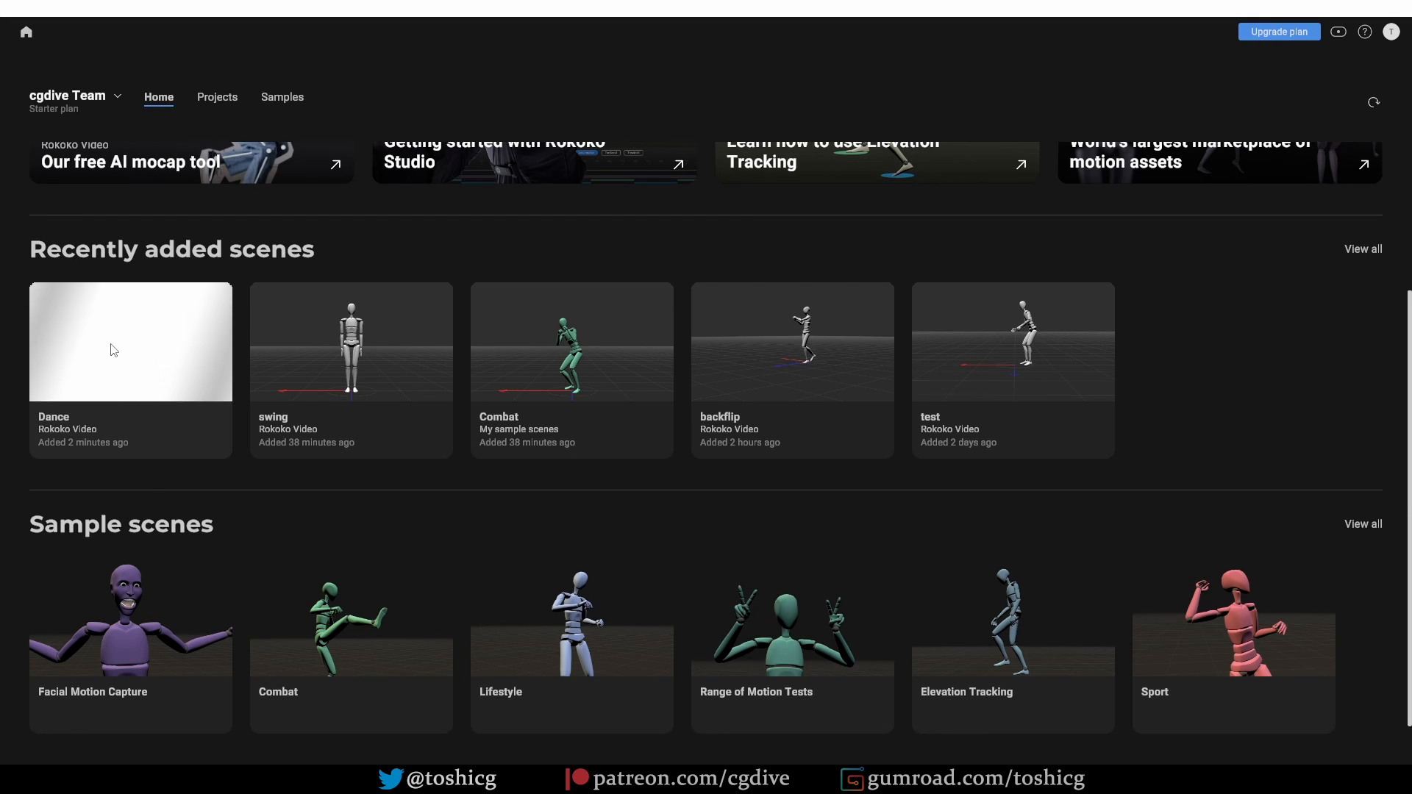
Step: Open the Dance scene from the recently added scenes and show its New Recording 1 clip
left_click(163, 431)
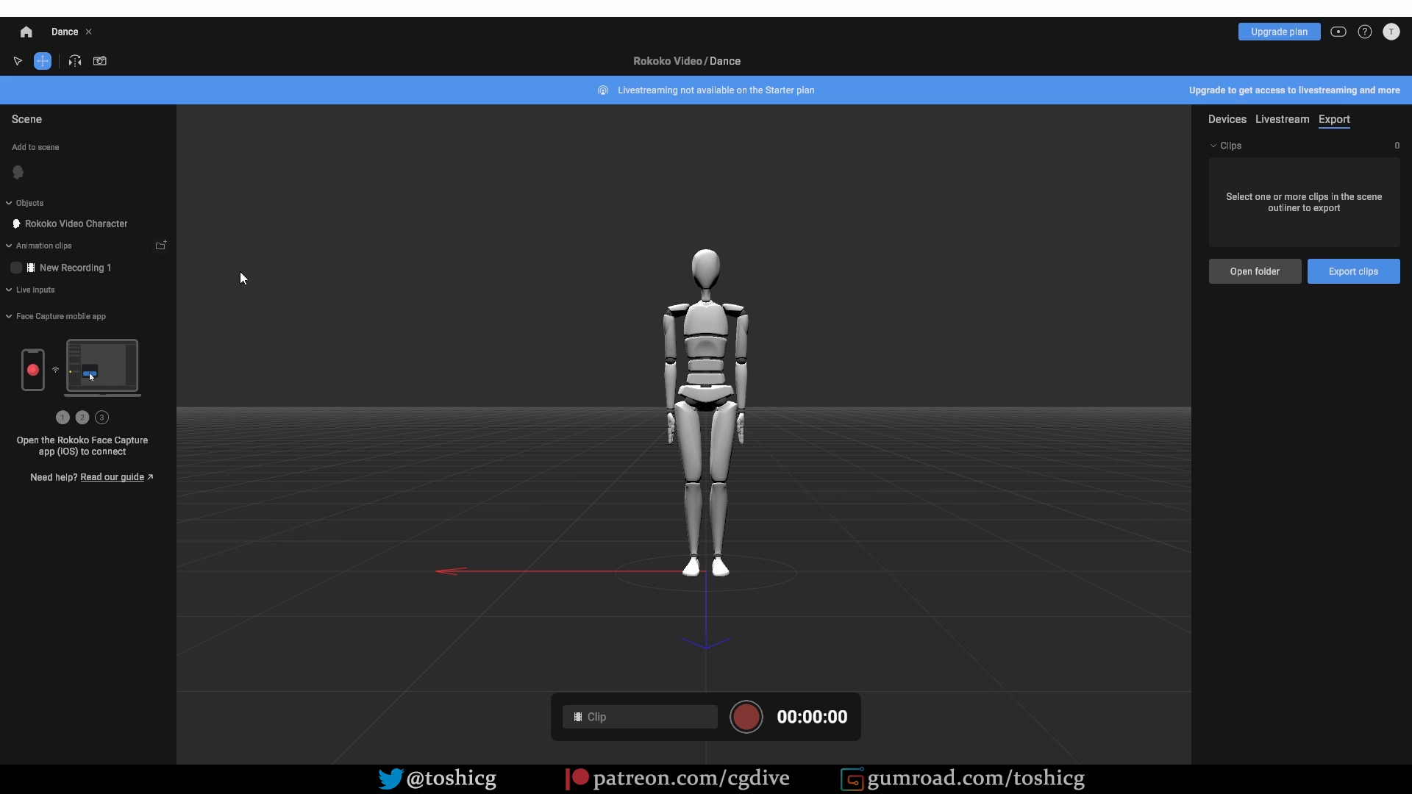
left_click(81, 269)
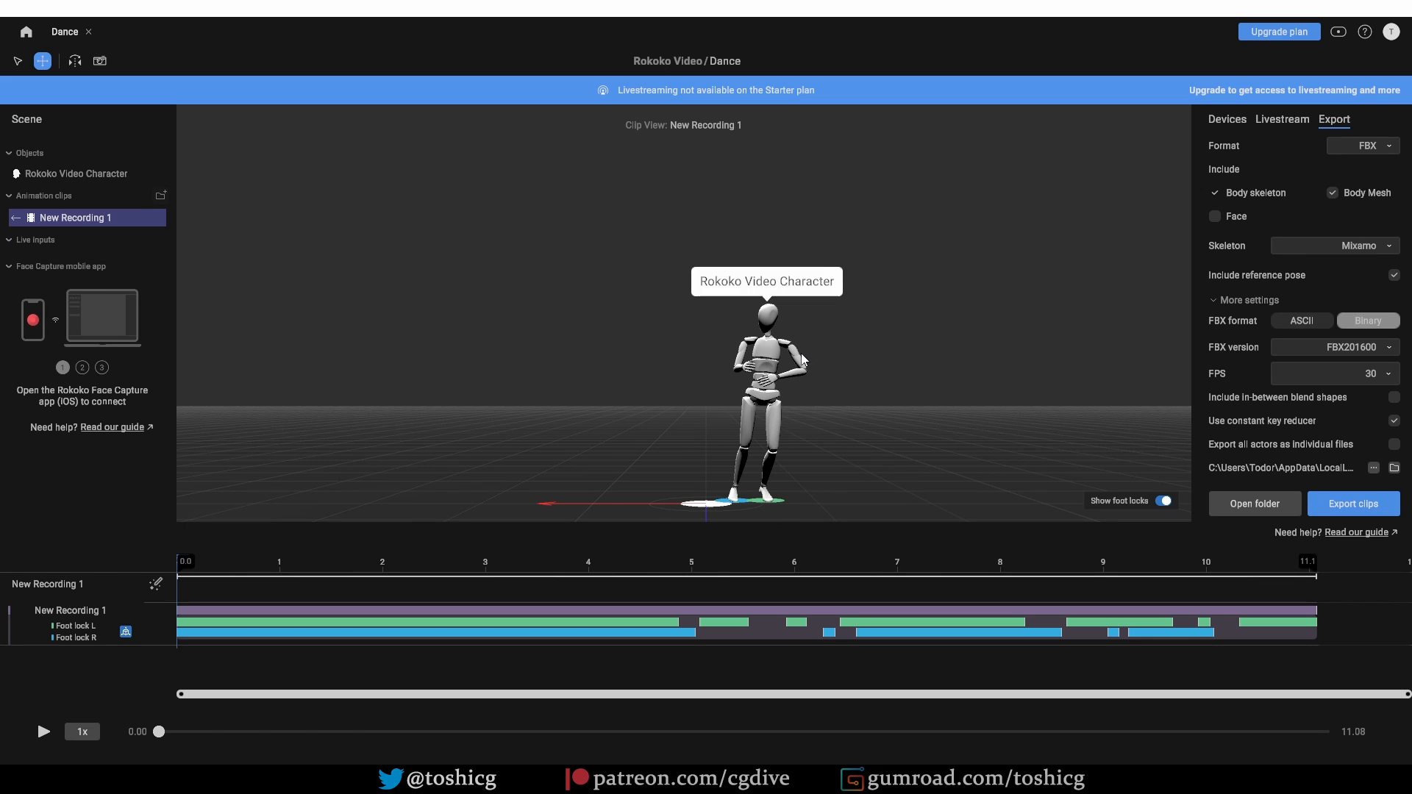
Step: Examine the mocap character from different angles and play the New Recording 1 animation
right_click_drag(749, 404, 785, 360)
right_click_drag(724, 319, 658, 367)
key("w")
key("s")
key("a")
key("d")
key("d")
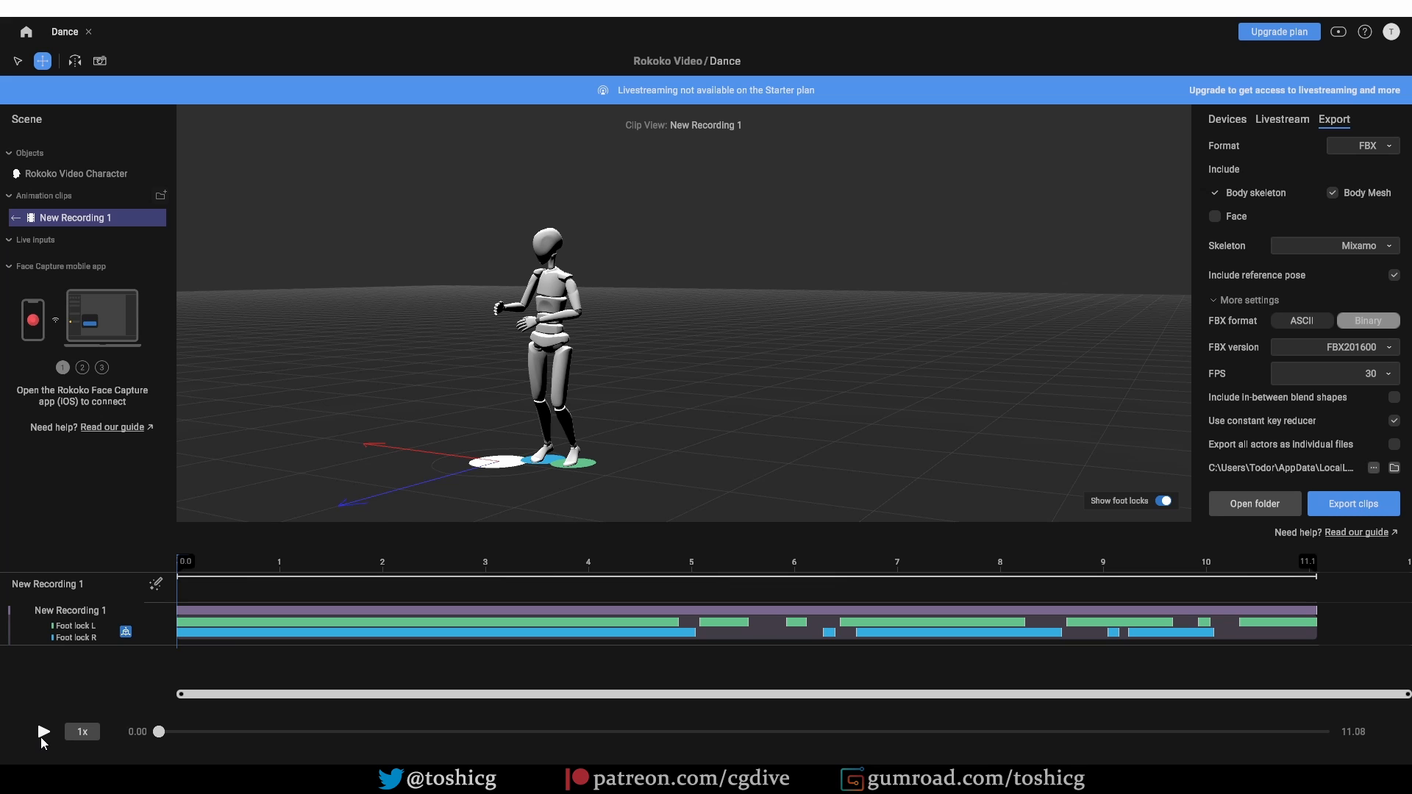
left_click(41, 736)
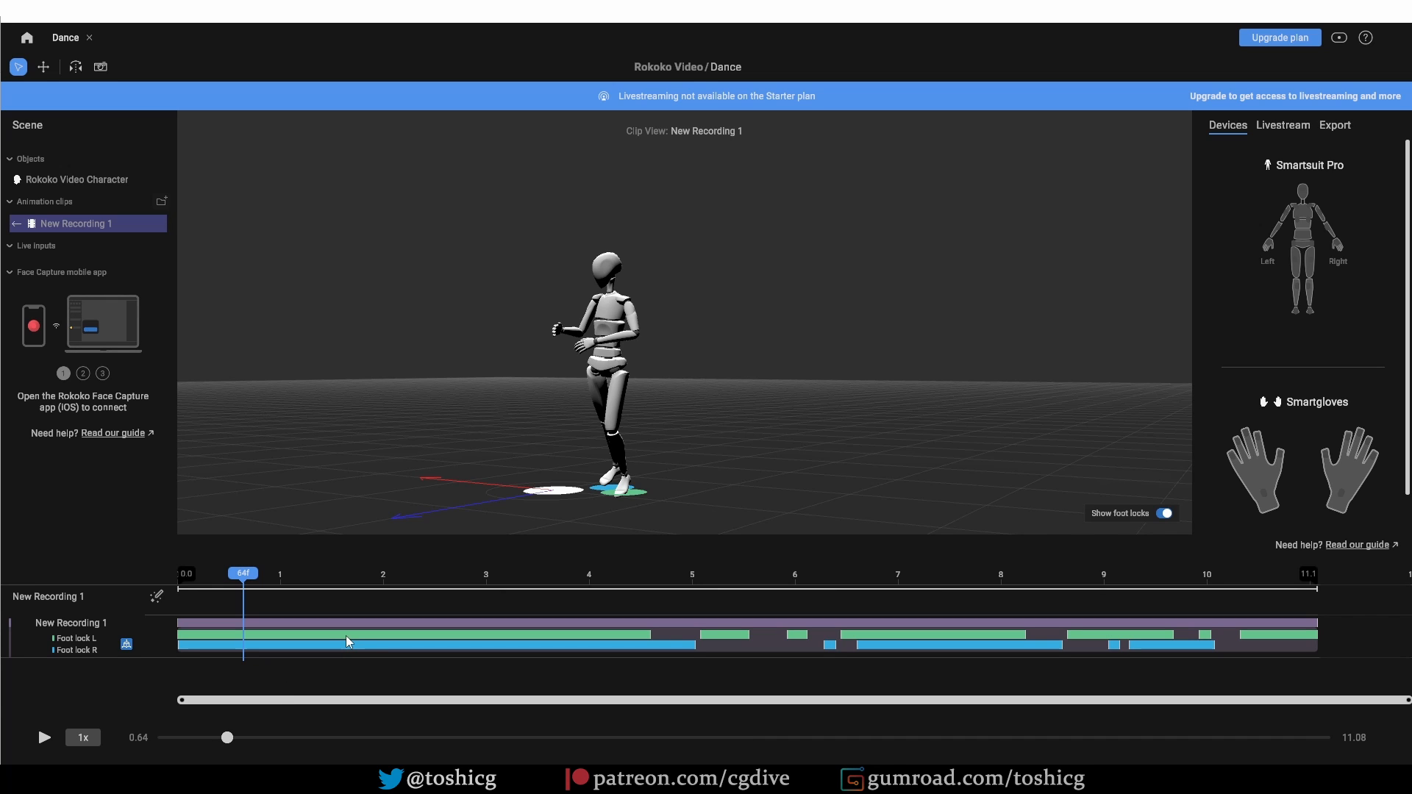
Step: Shift the first left foot-lock segment slightly later and shorten it to end at about 3.2 s
mouse_move(347, 636)
left_mouse_down()
mouse_move(376, 633)
mouse_move(354, 638)
left_mouse_up()
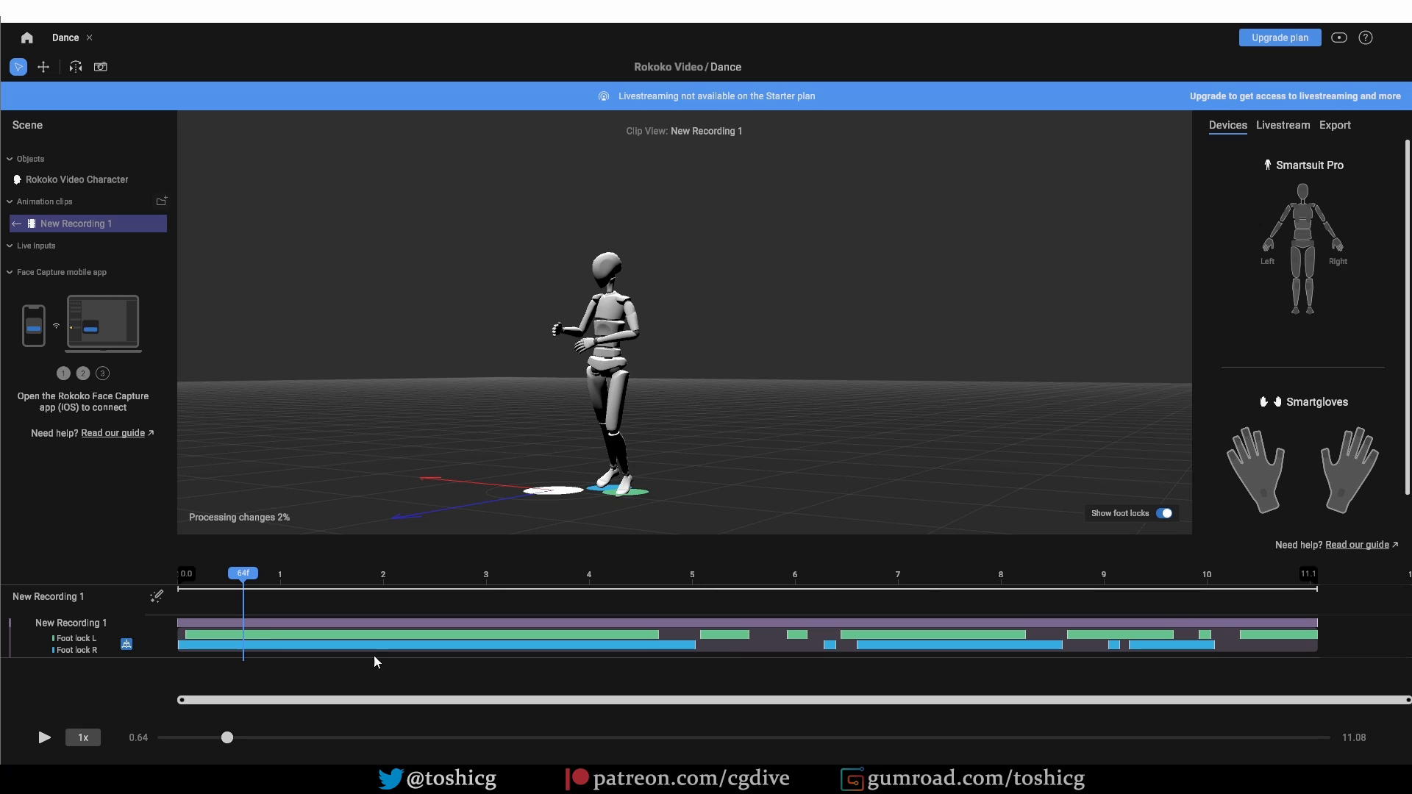
left_click_drag(658, 635, 504, 635)
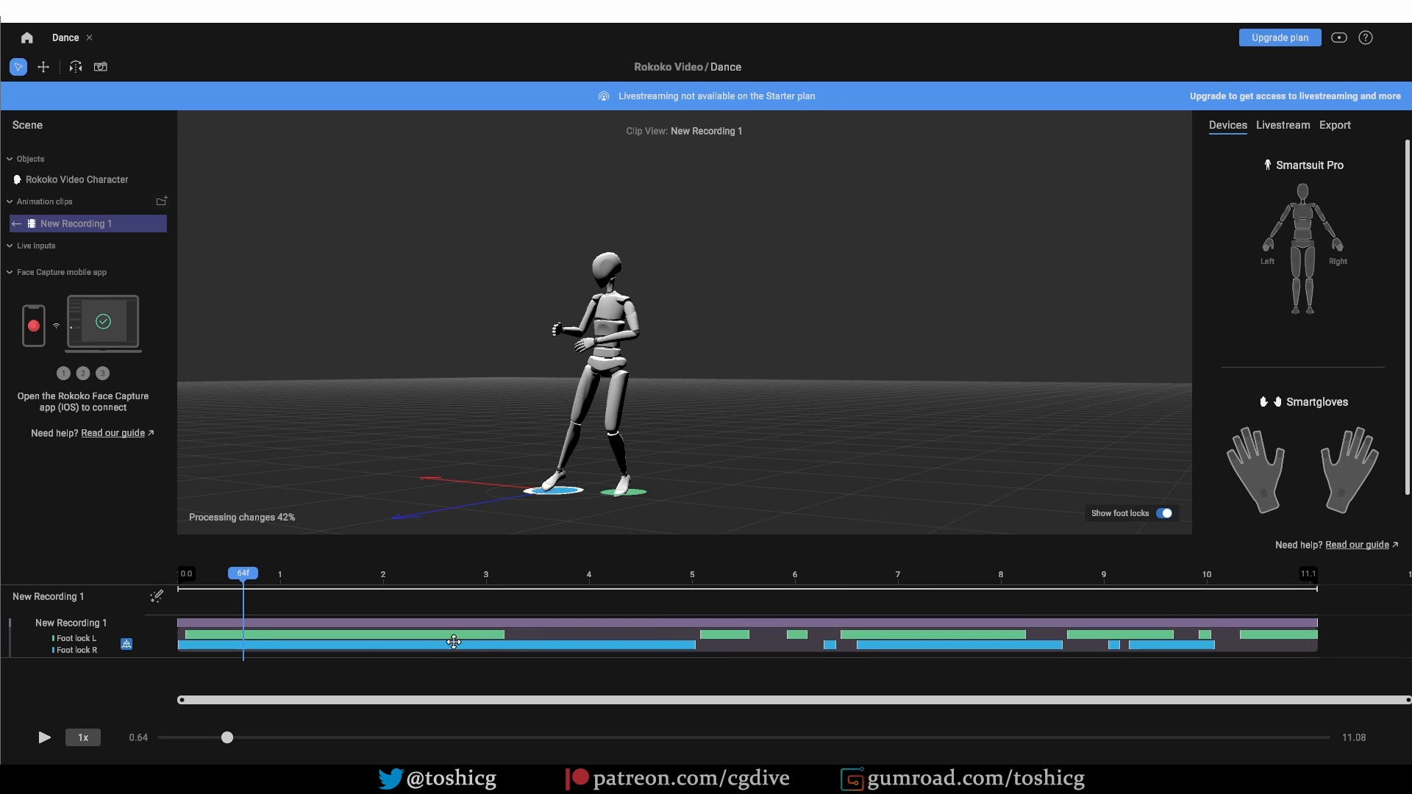
Step: Remove the left foot-lock segment between about 5.1 and 5.6 s, and restore it
right_click(724, 633)
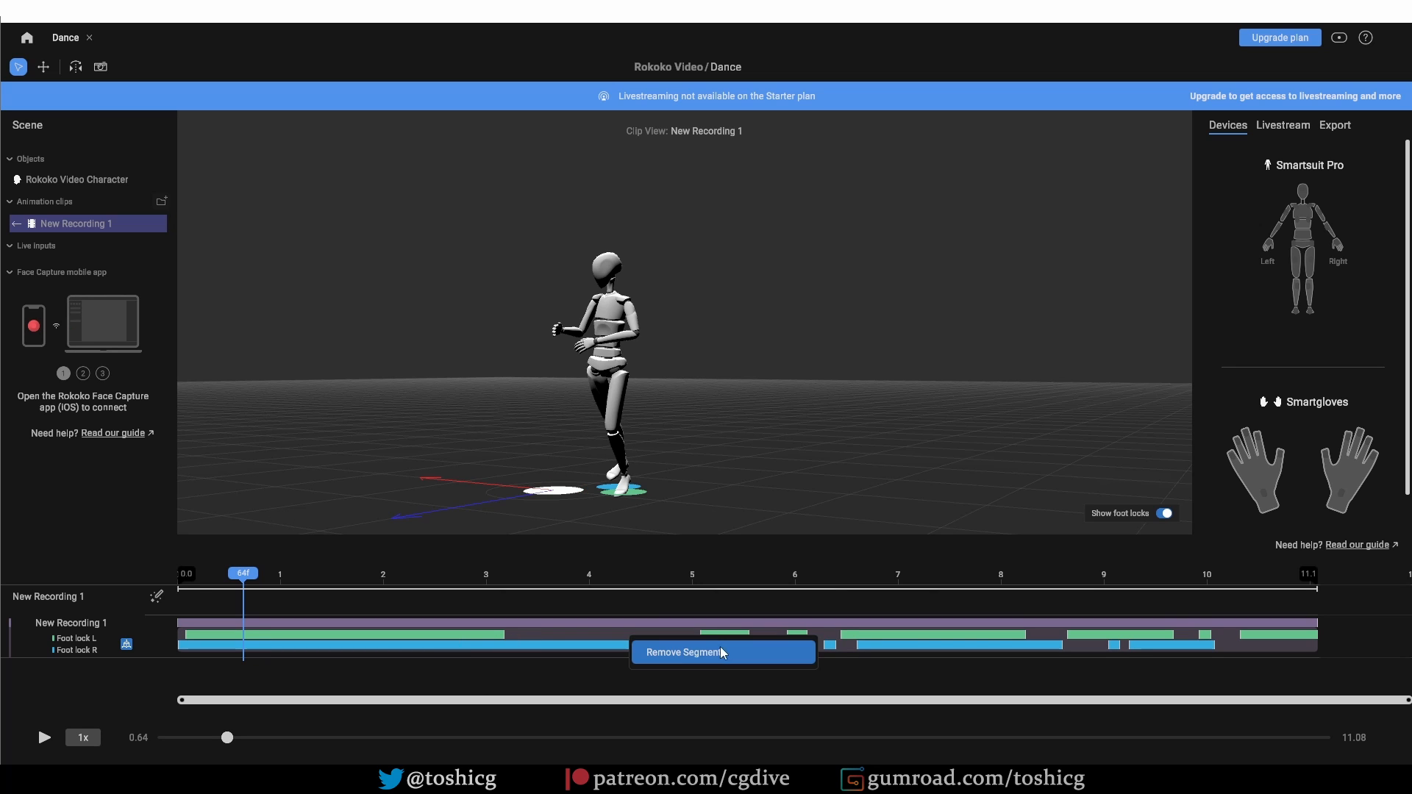
left_click(700, 651)
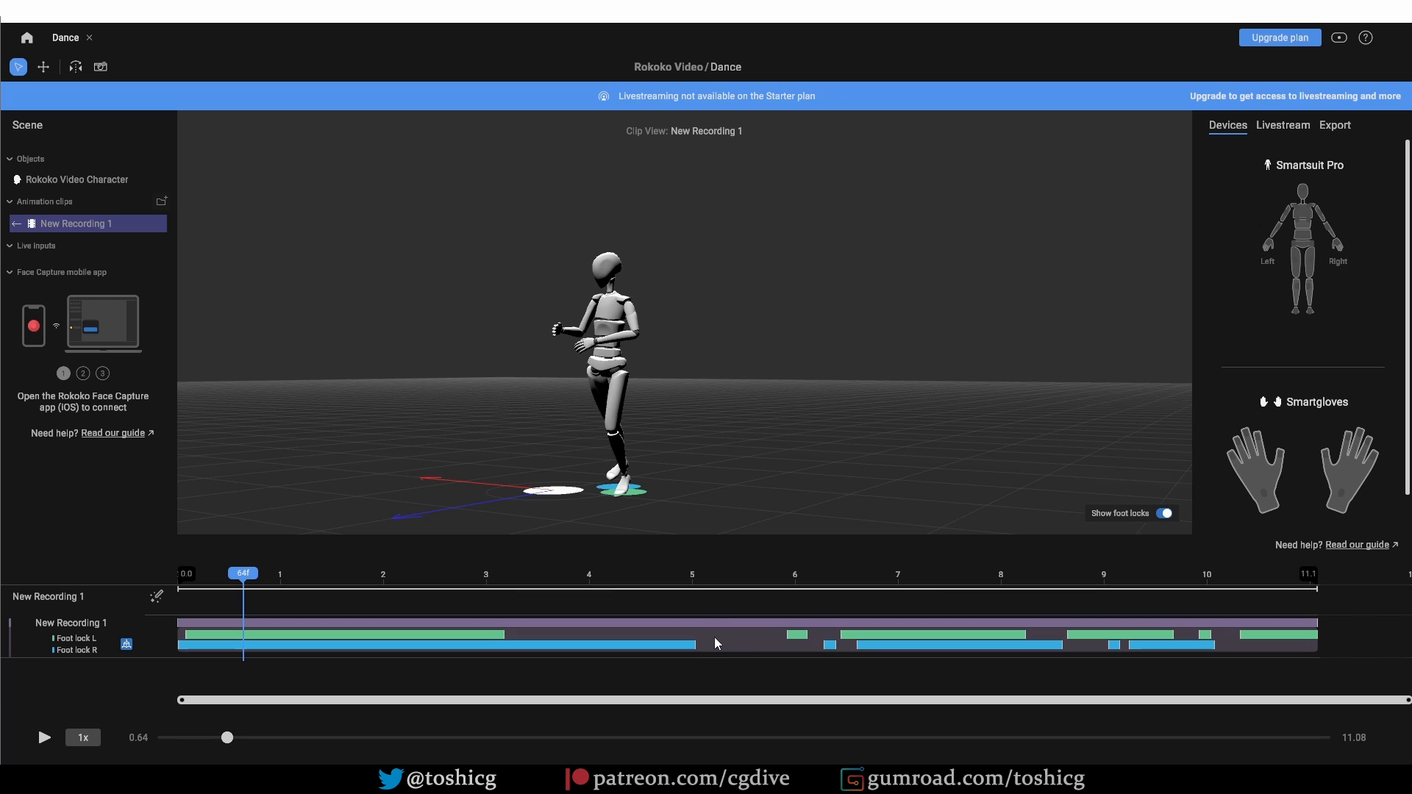
left_click(722, 633)
left_click(759, 634)
left_click(675, 633)
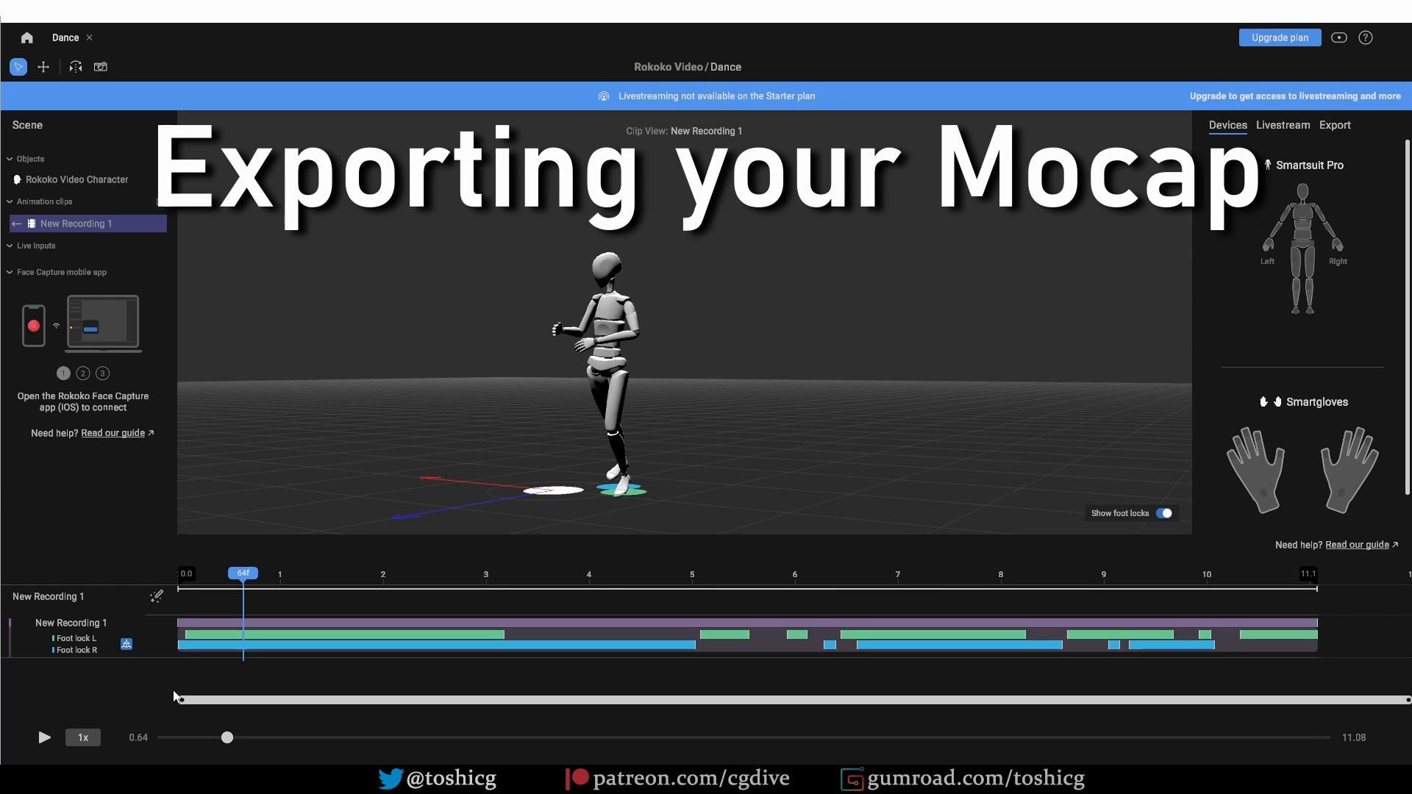
Step: Open the export settings and choose the FBX format with the Mixamo skeleton
left_click(1333, 128)
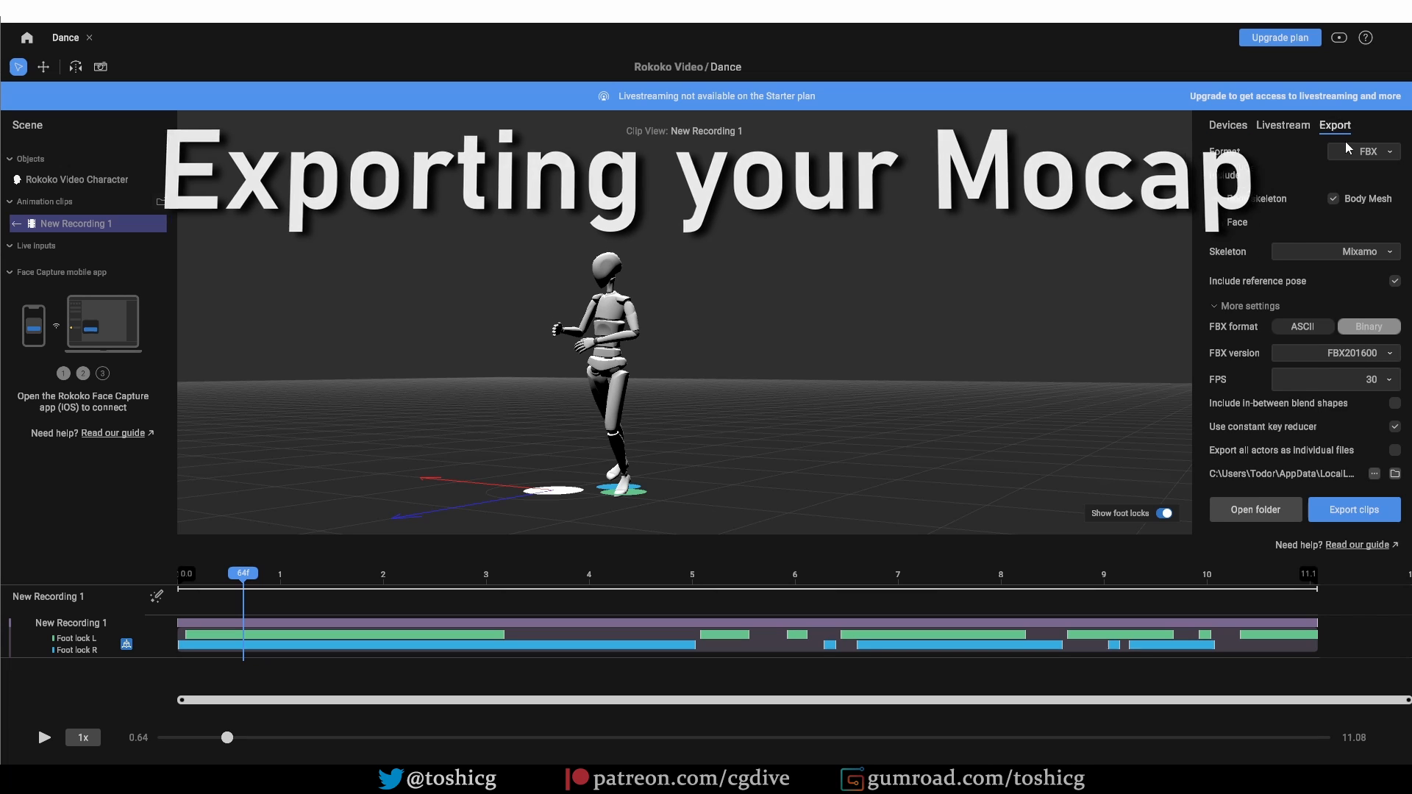
left_click(1389, 156)
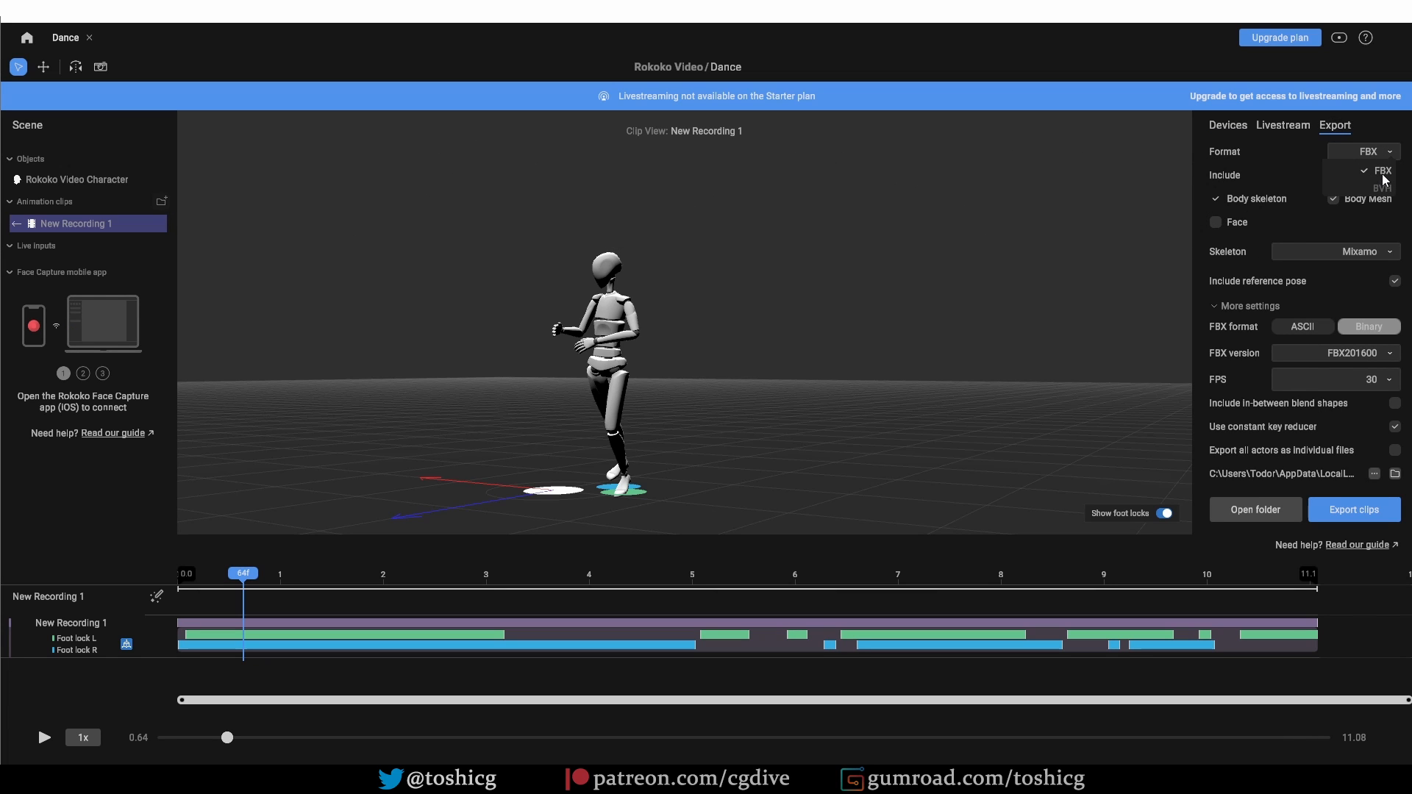
left_click(1384, 175)
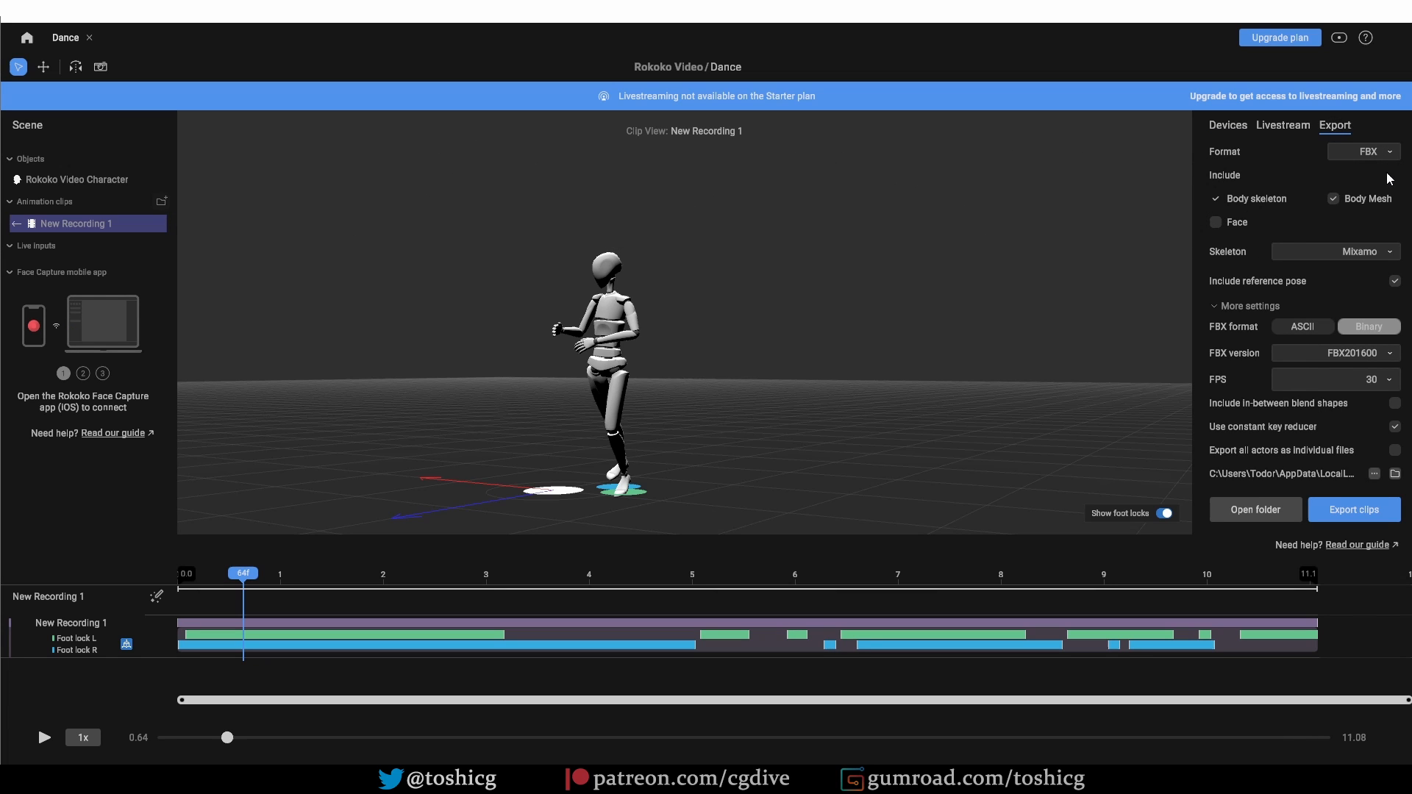
left_click(1369, 253)
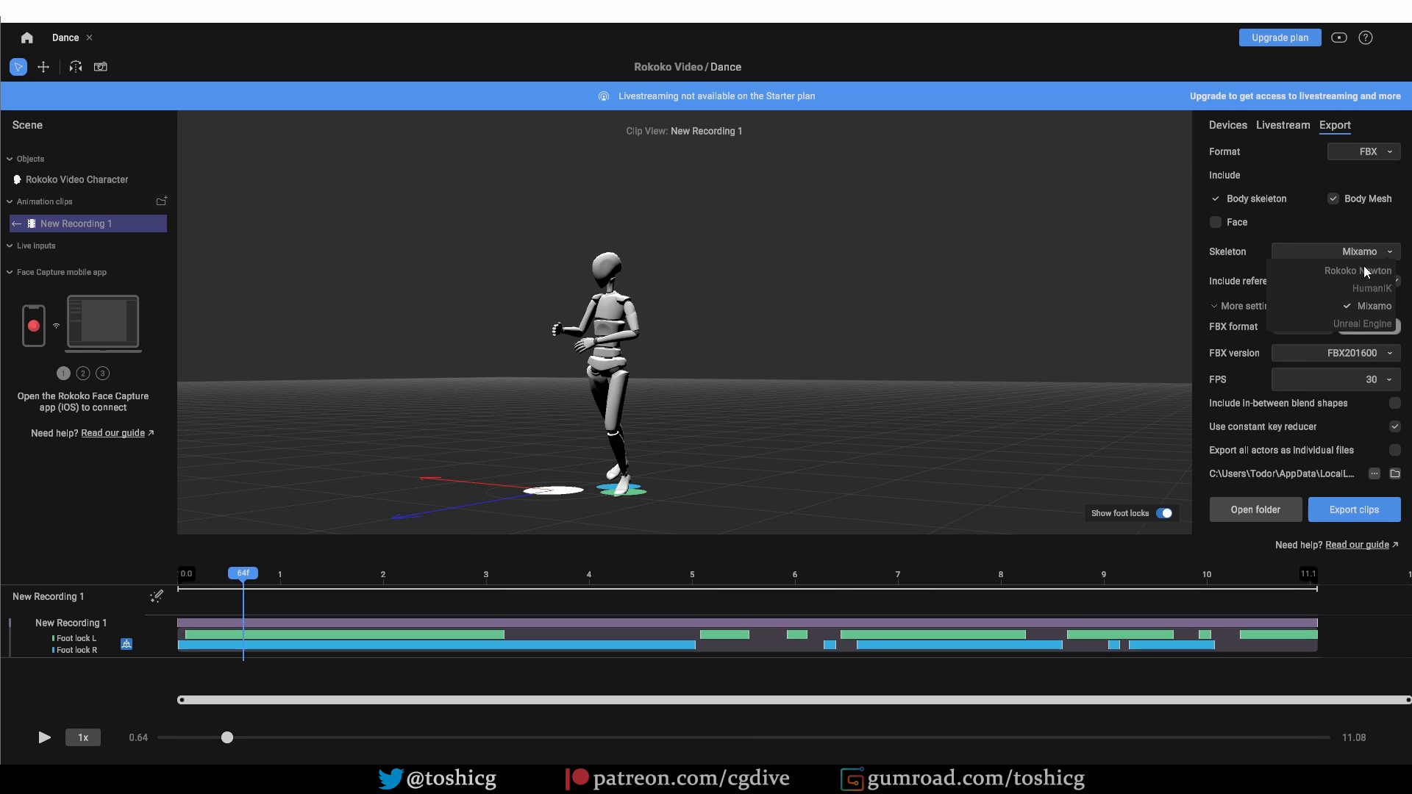
left_click(1369, 306)
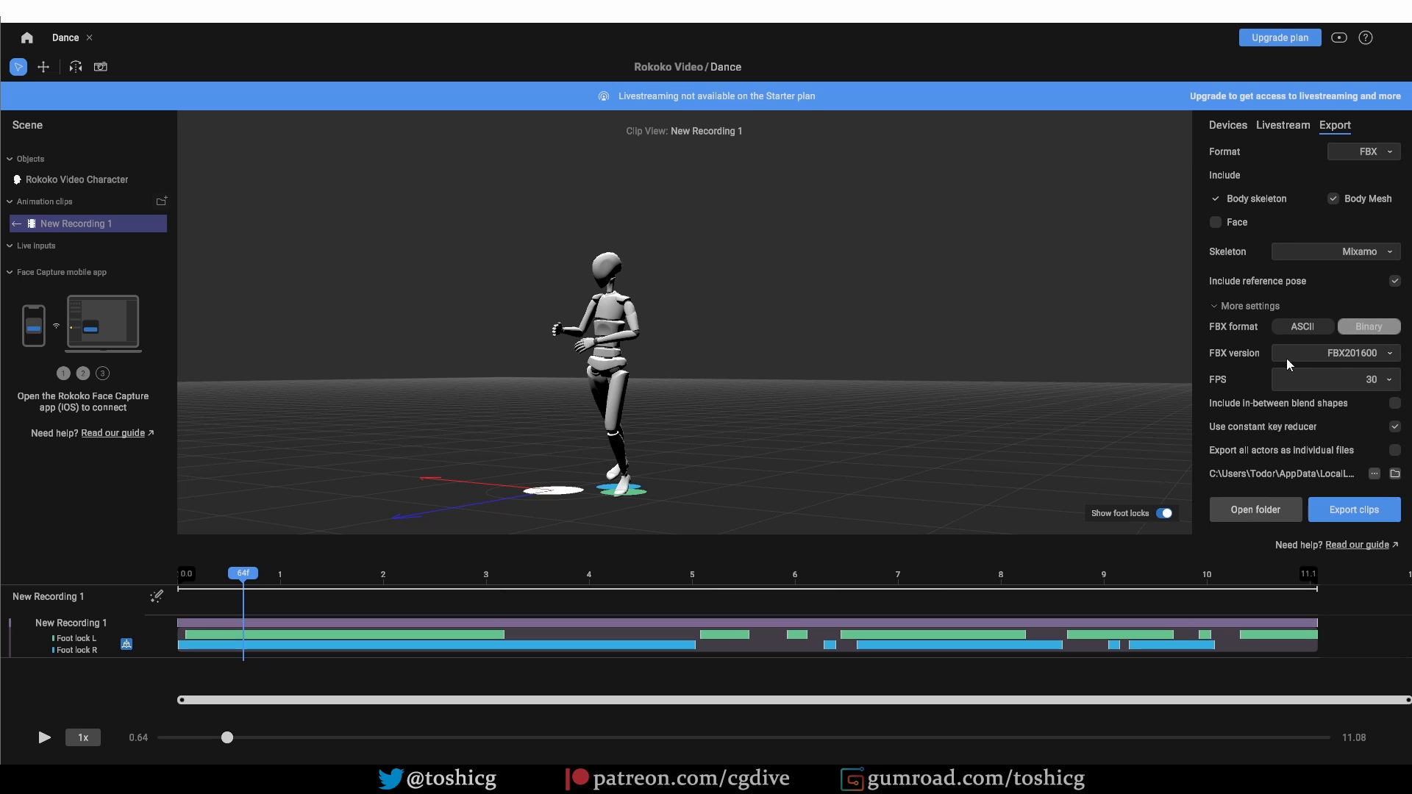
Step: Keep the frame rate at 30 FPS, include in-between blend shapes, and export the clips
left_click(1344, 378)
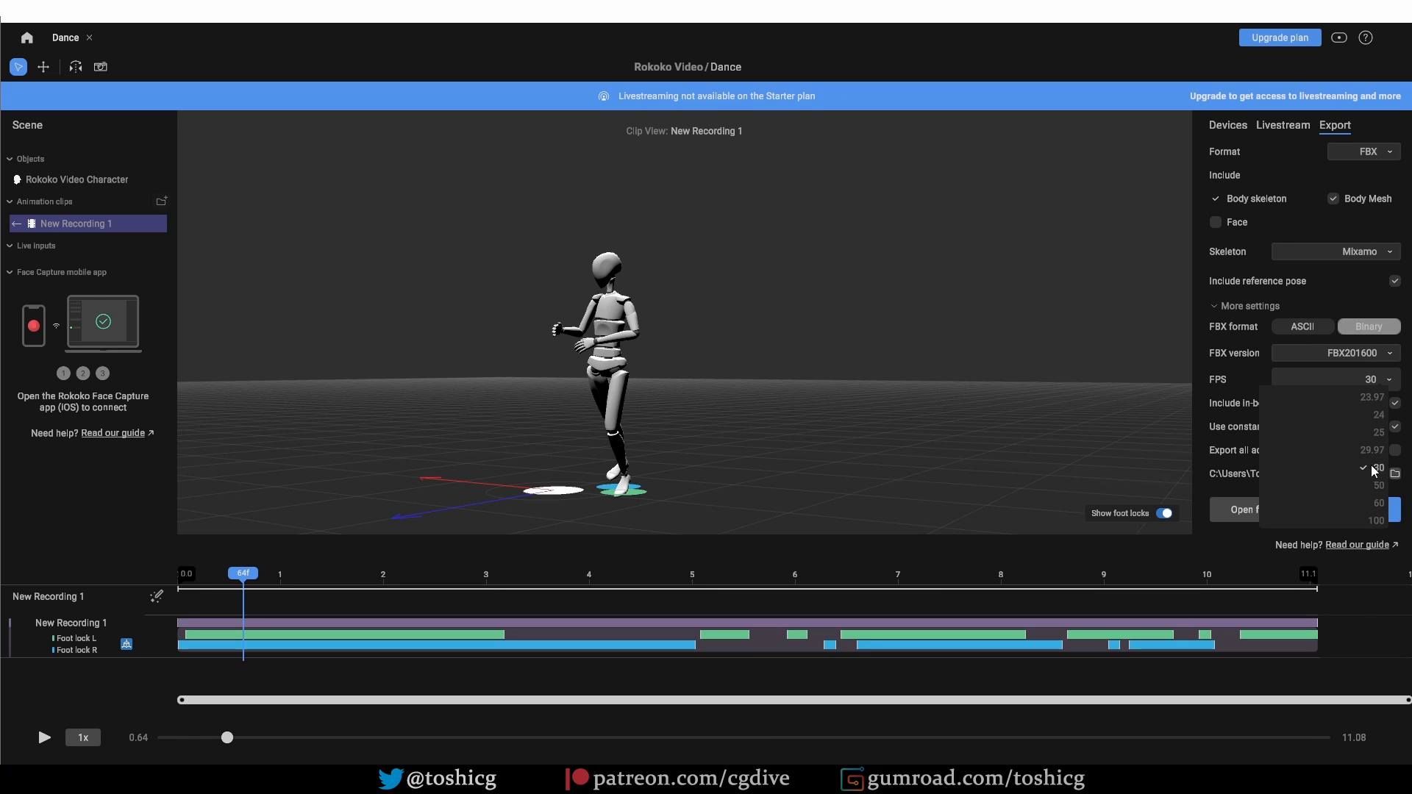
left_click(1225, 437)
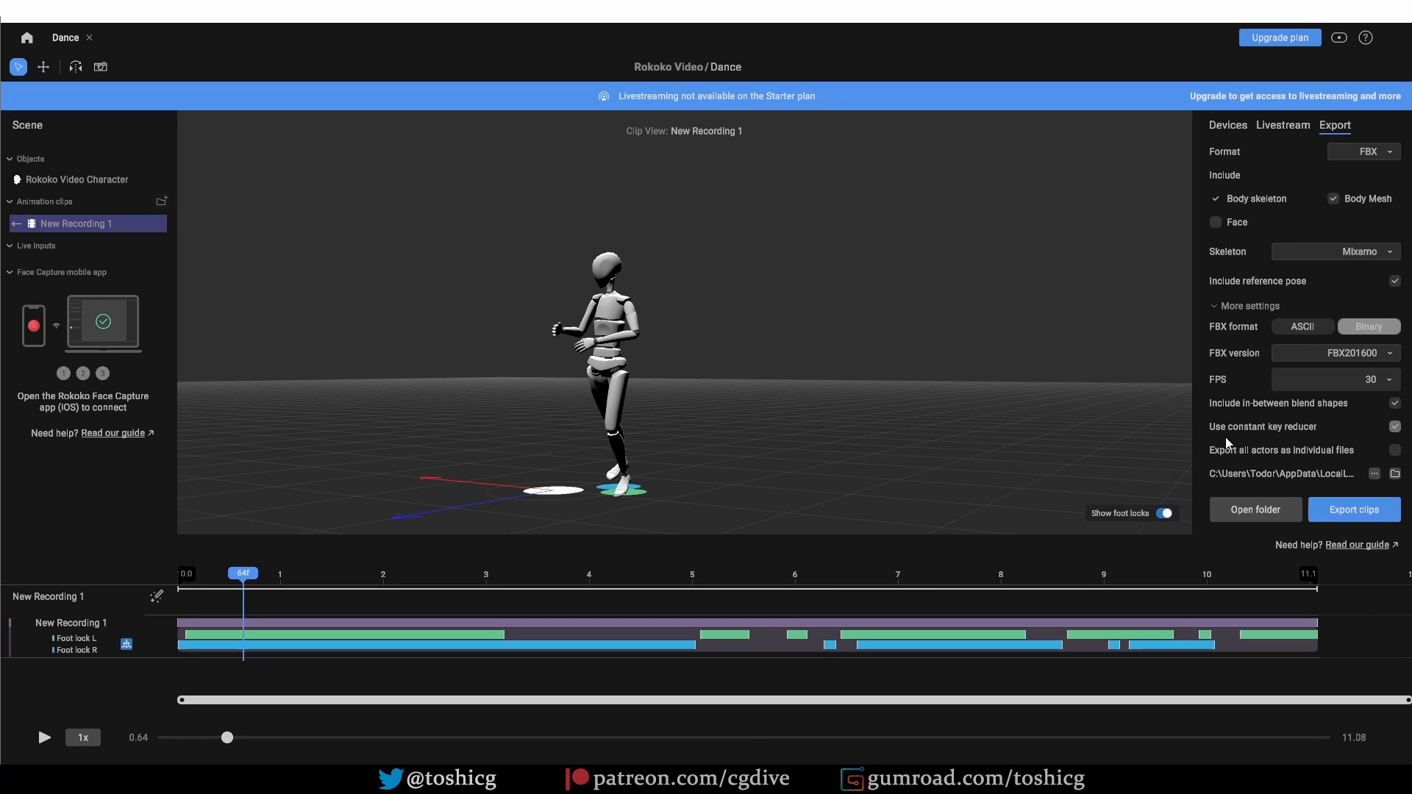
left_click(1351, 520)
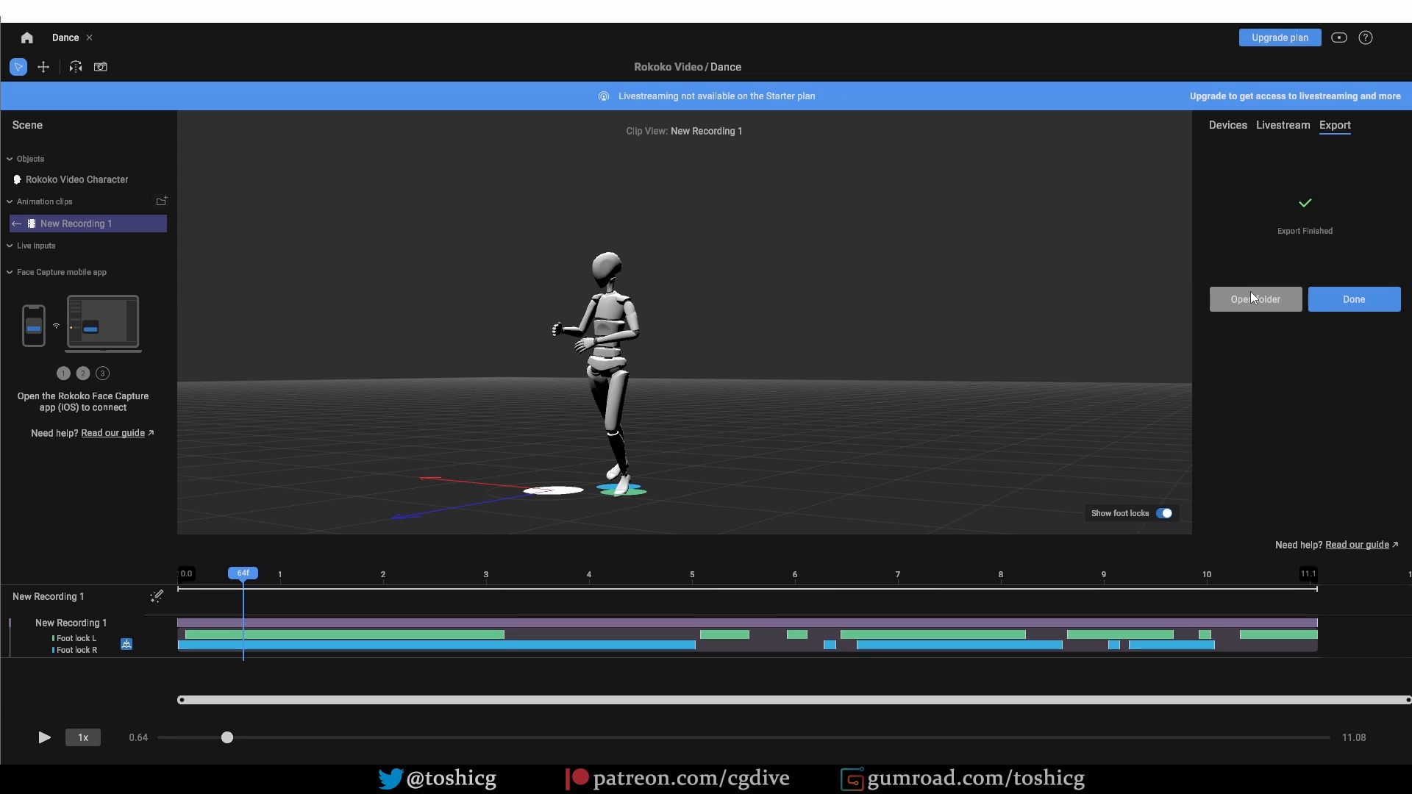
Step: Open the folder containing the exported FBX and copy its path
left_click(1252, 297)
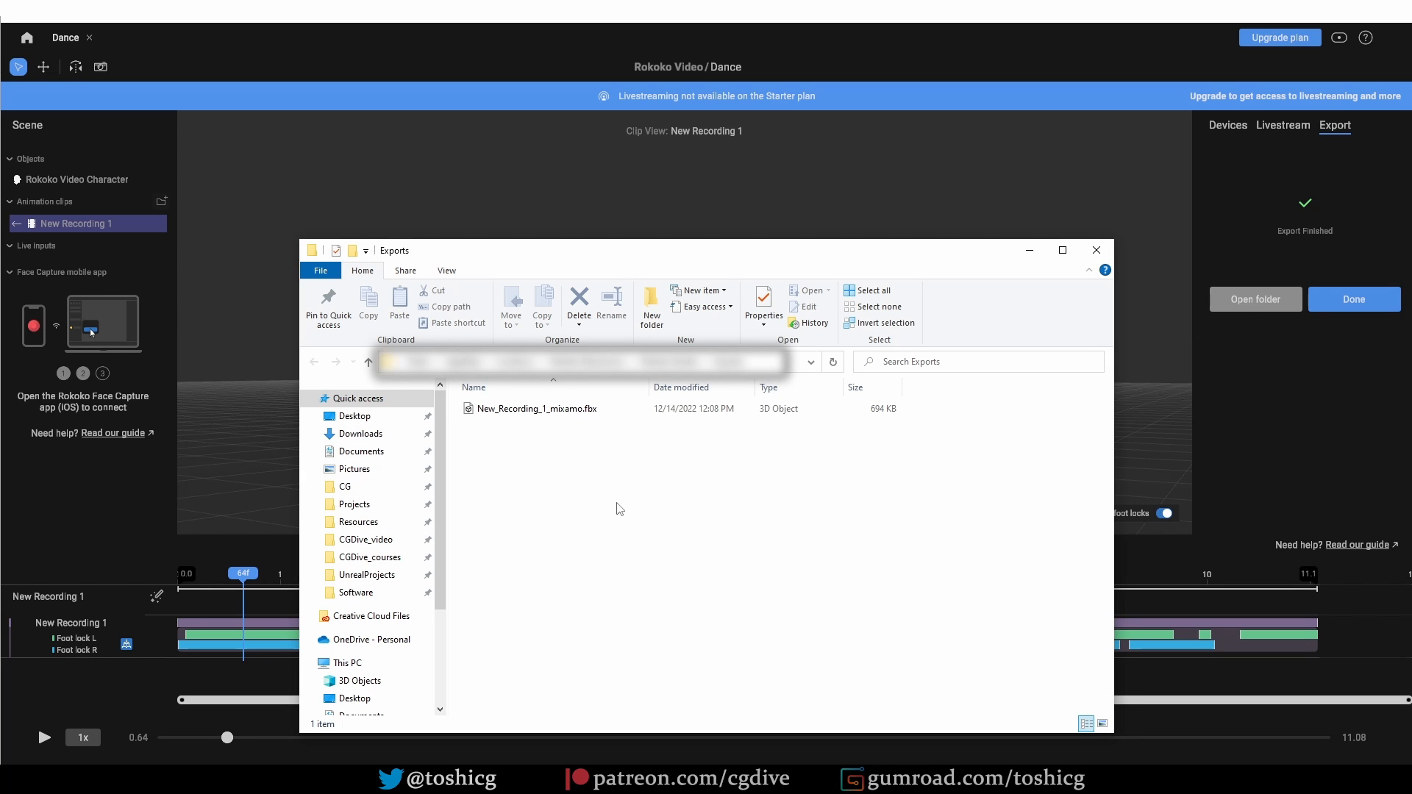
left_click(768, 362)
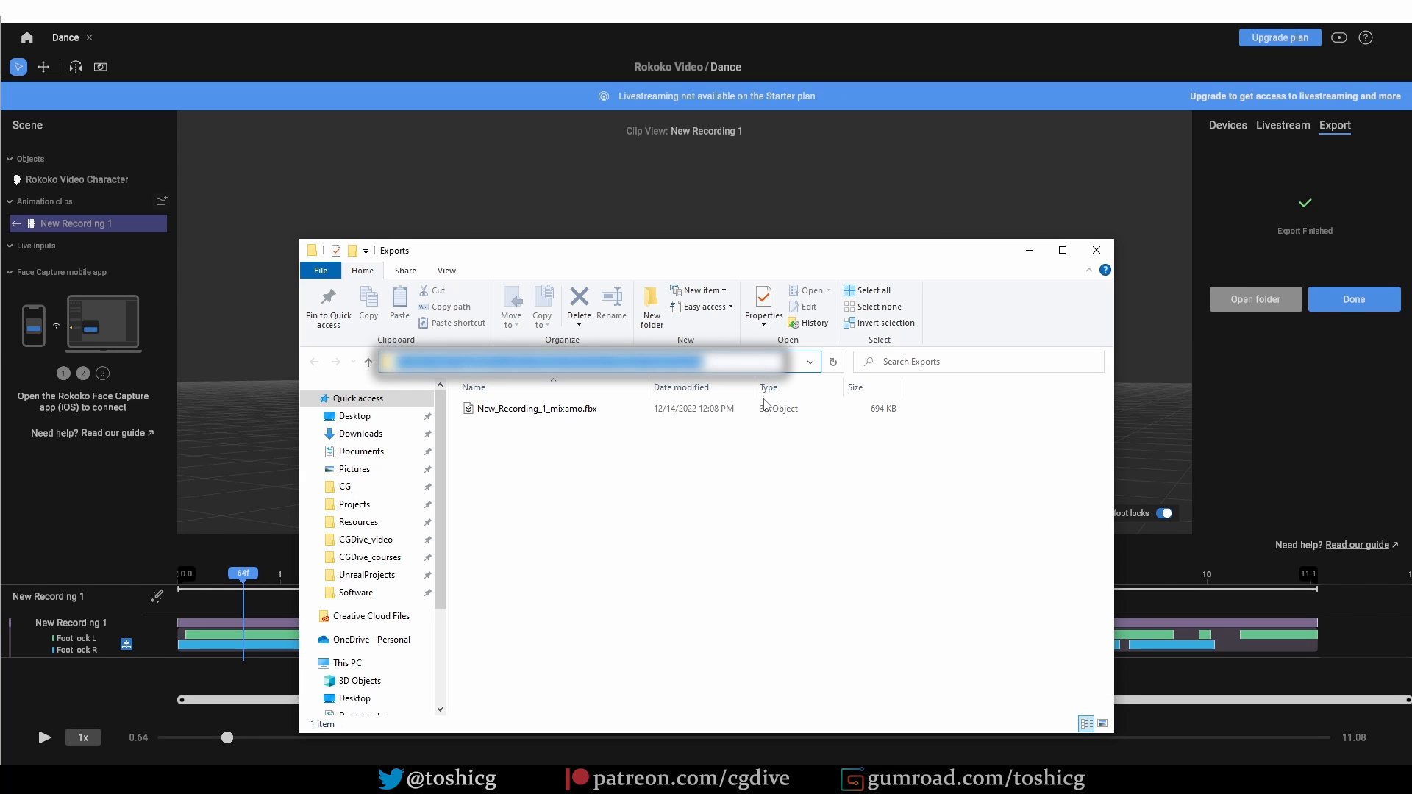
left_click(746, 454)
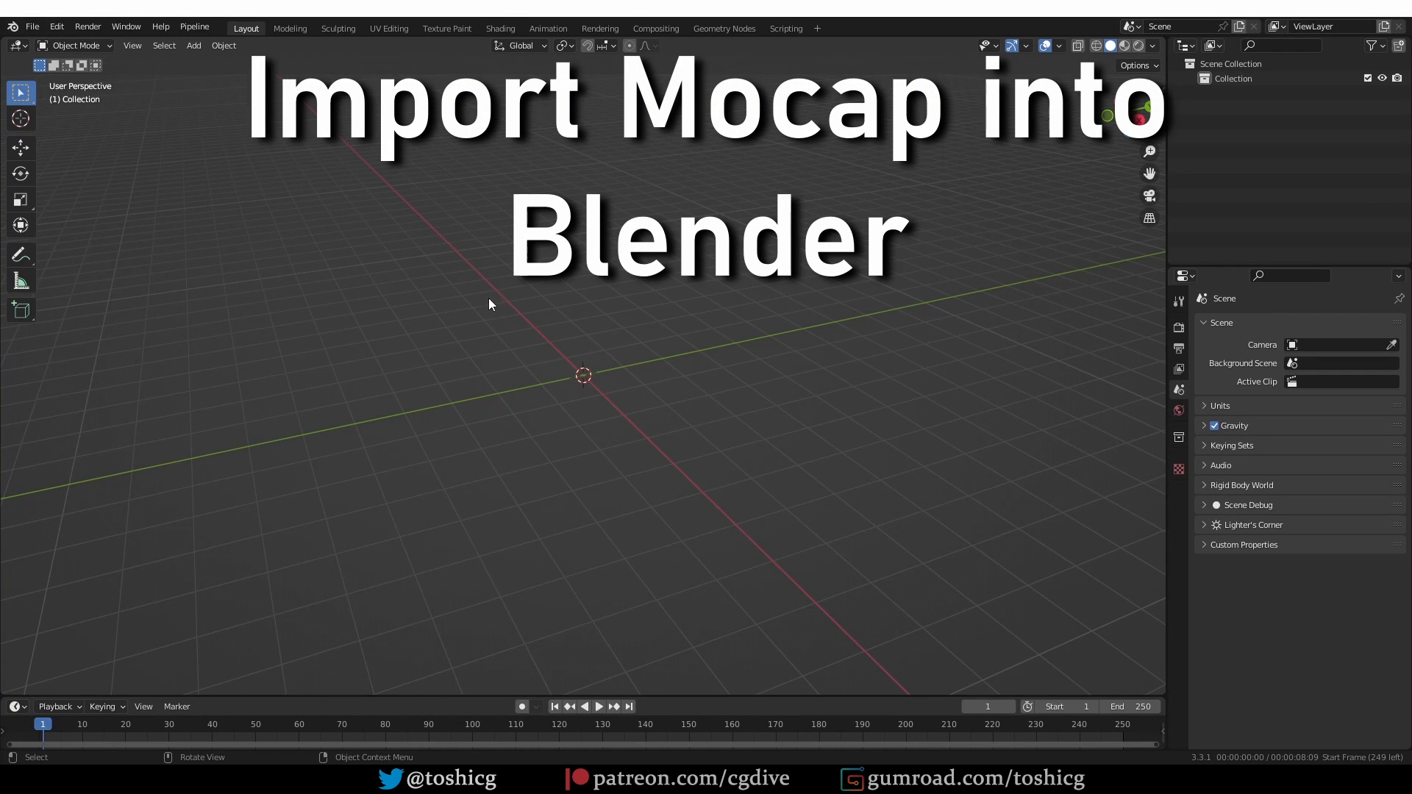
Step: Switch to Blender and import New_Recording_1_mixamo.fbx from the copied export folder path
left_click(33, 26)
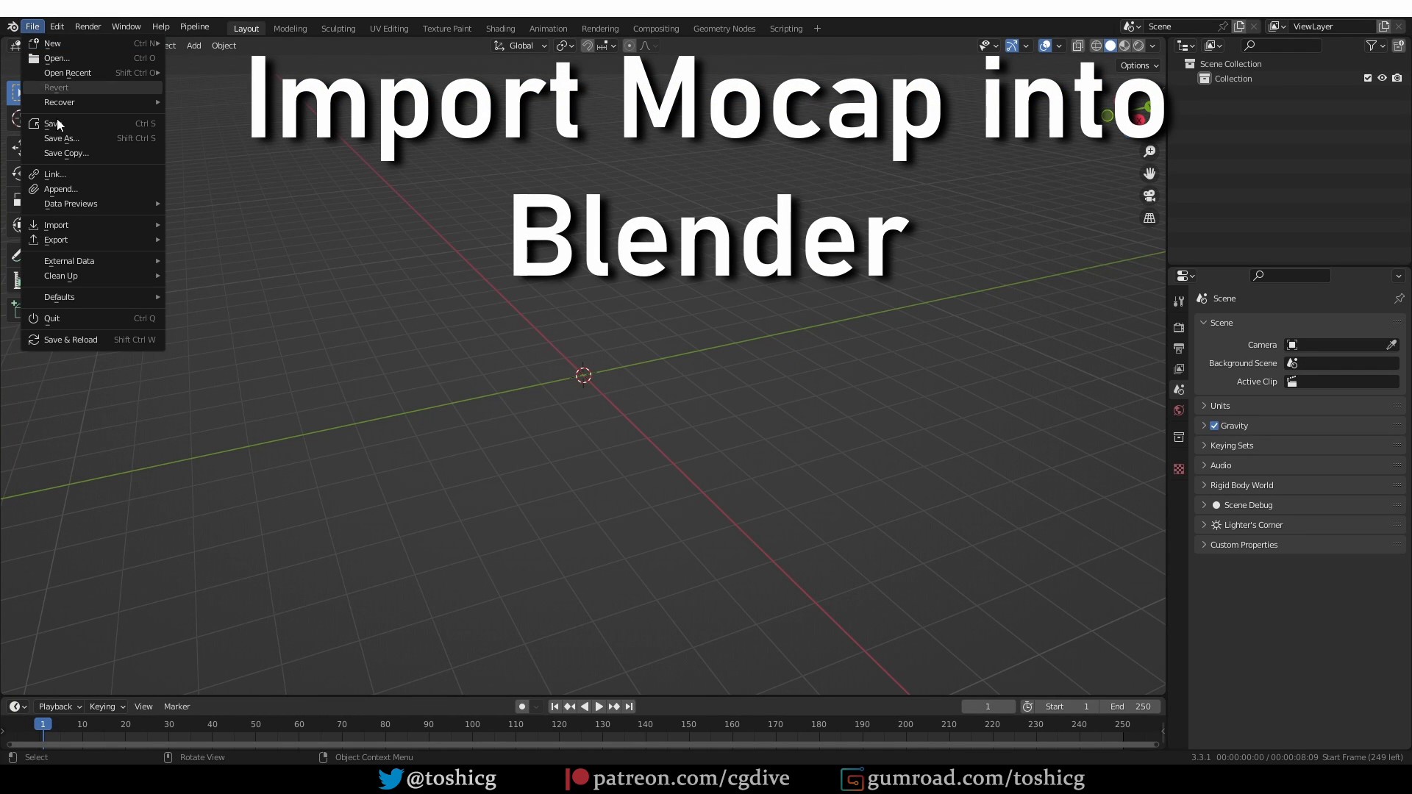
mouse_move(81, 225)
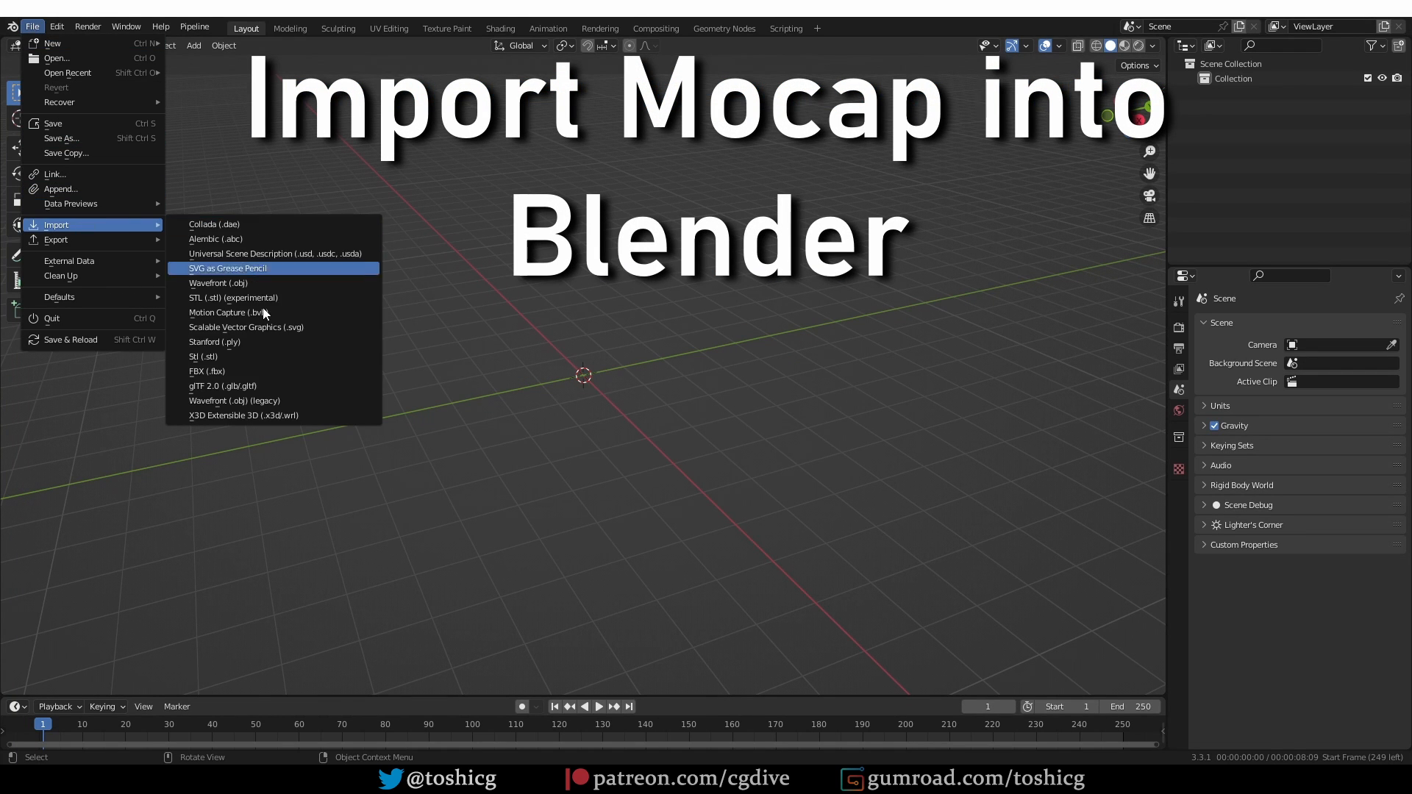
left_click(276, 369)
left_click(647, 220)
key("ctrl+v")
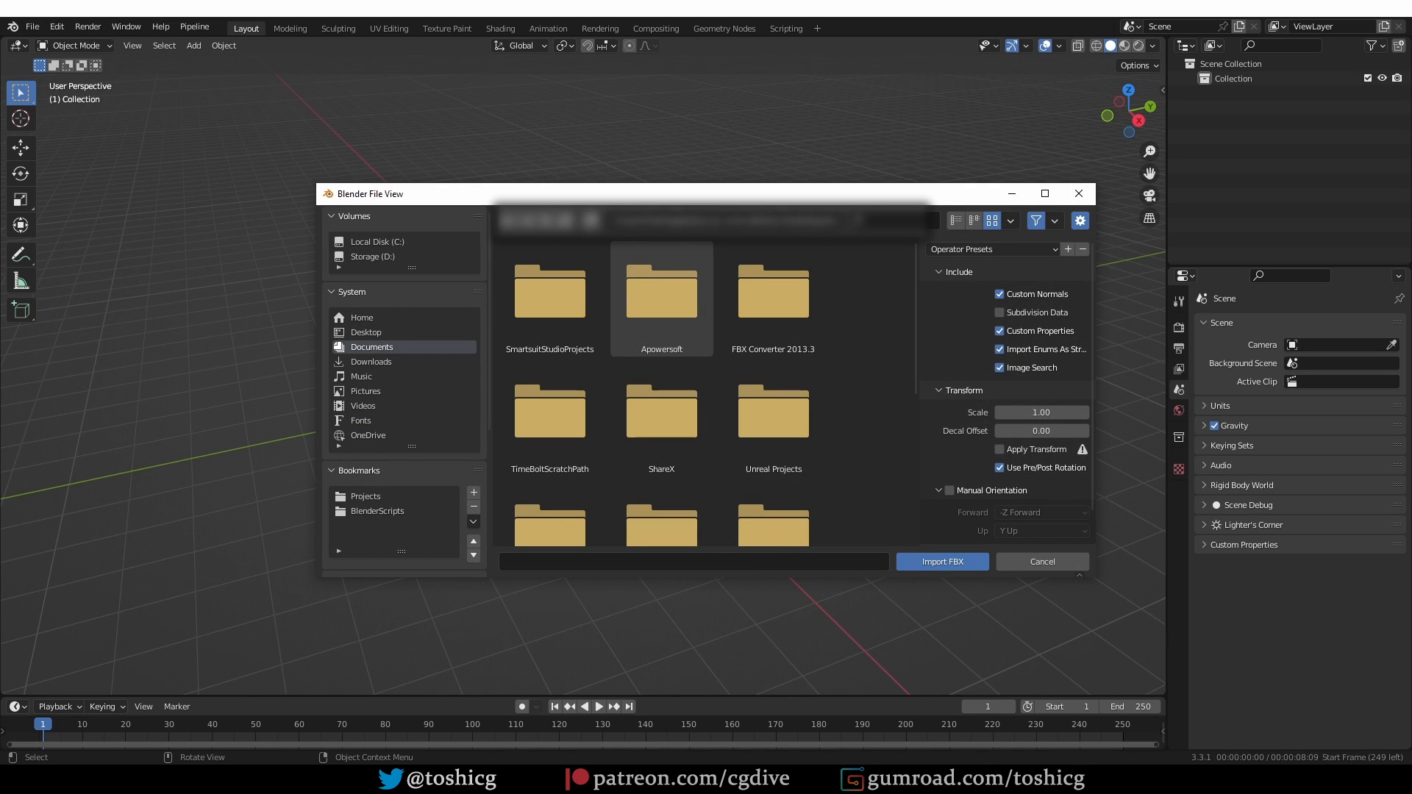
key("Return")
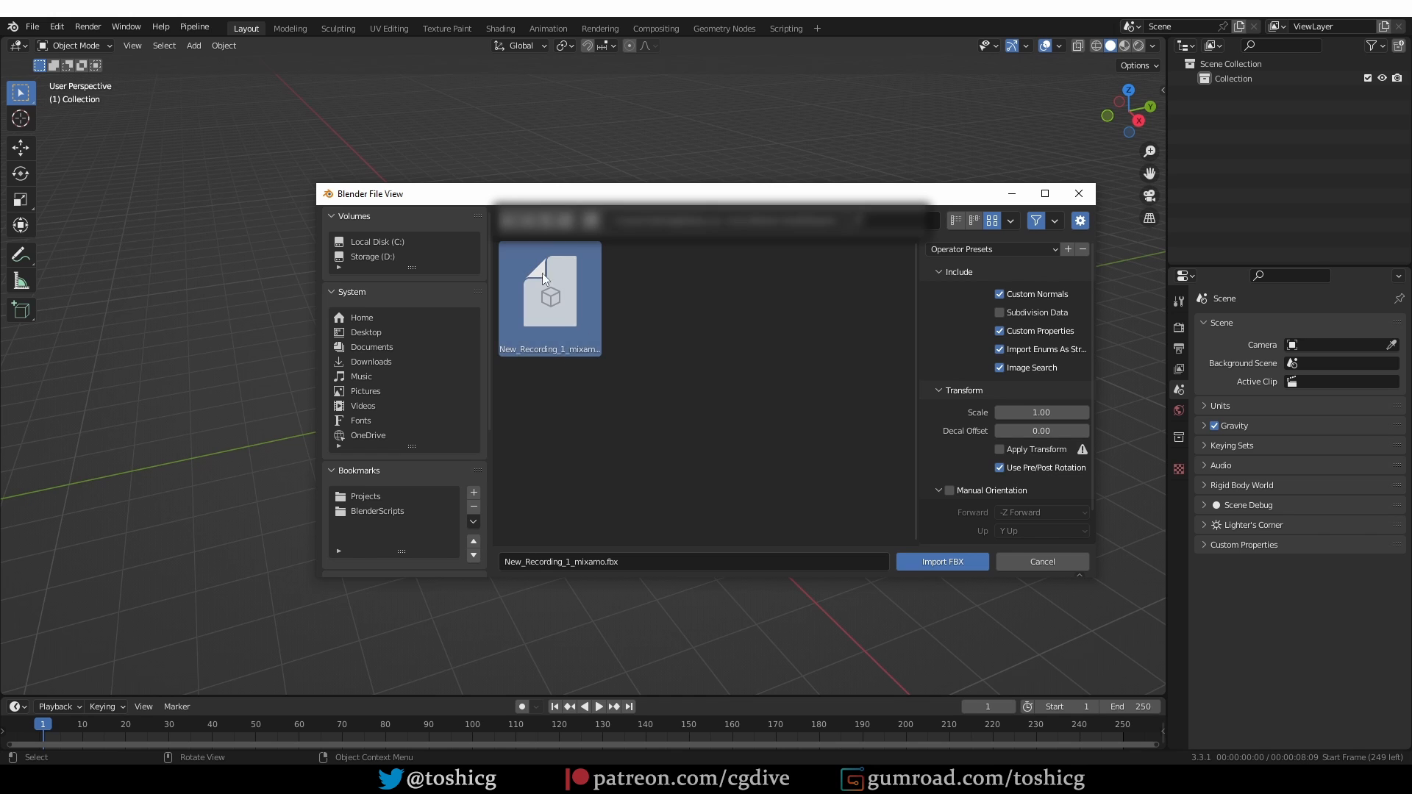
left_click(948, 562)
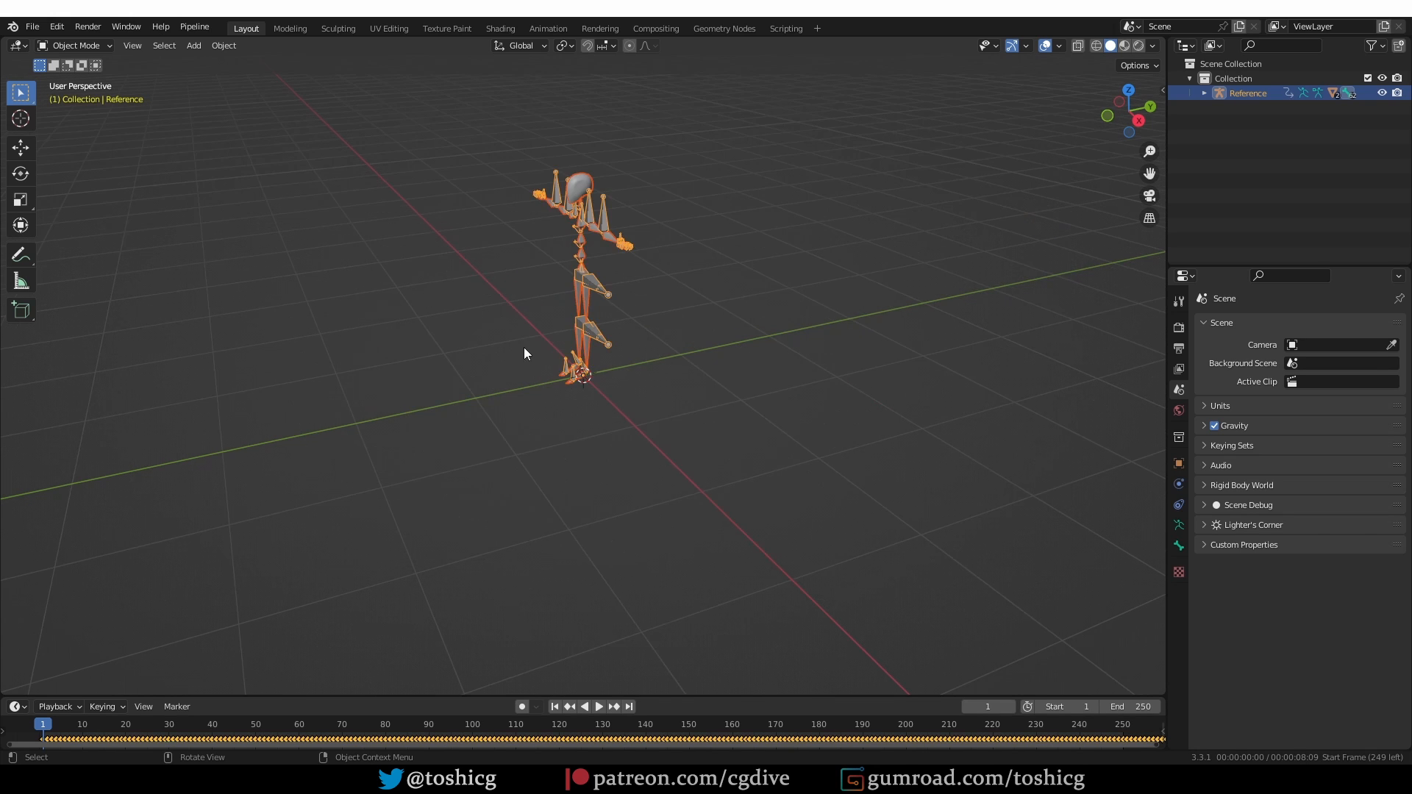
Step: Enlarge the timeline and play the imported mocap animation, viewing the character with and without viewport overlays
middle_click_drag(598, 185, 573, 337, "shift")
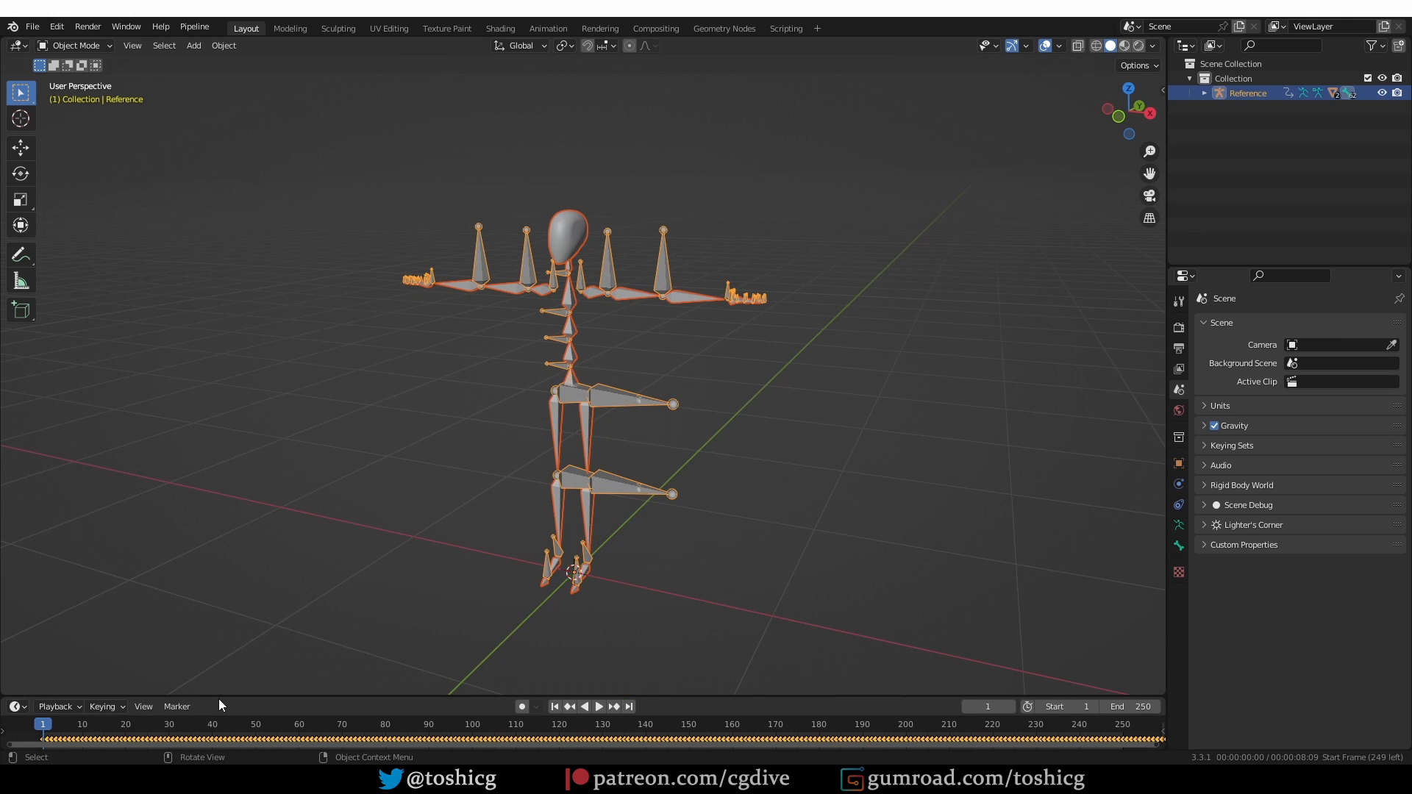
left_click_drag(220, 699, 235, 624)
key("space")
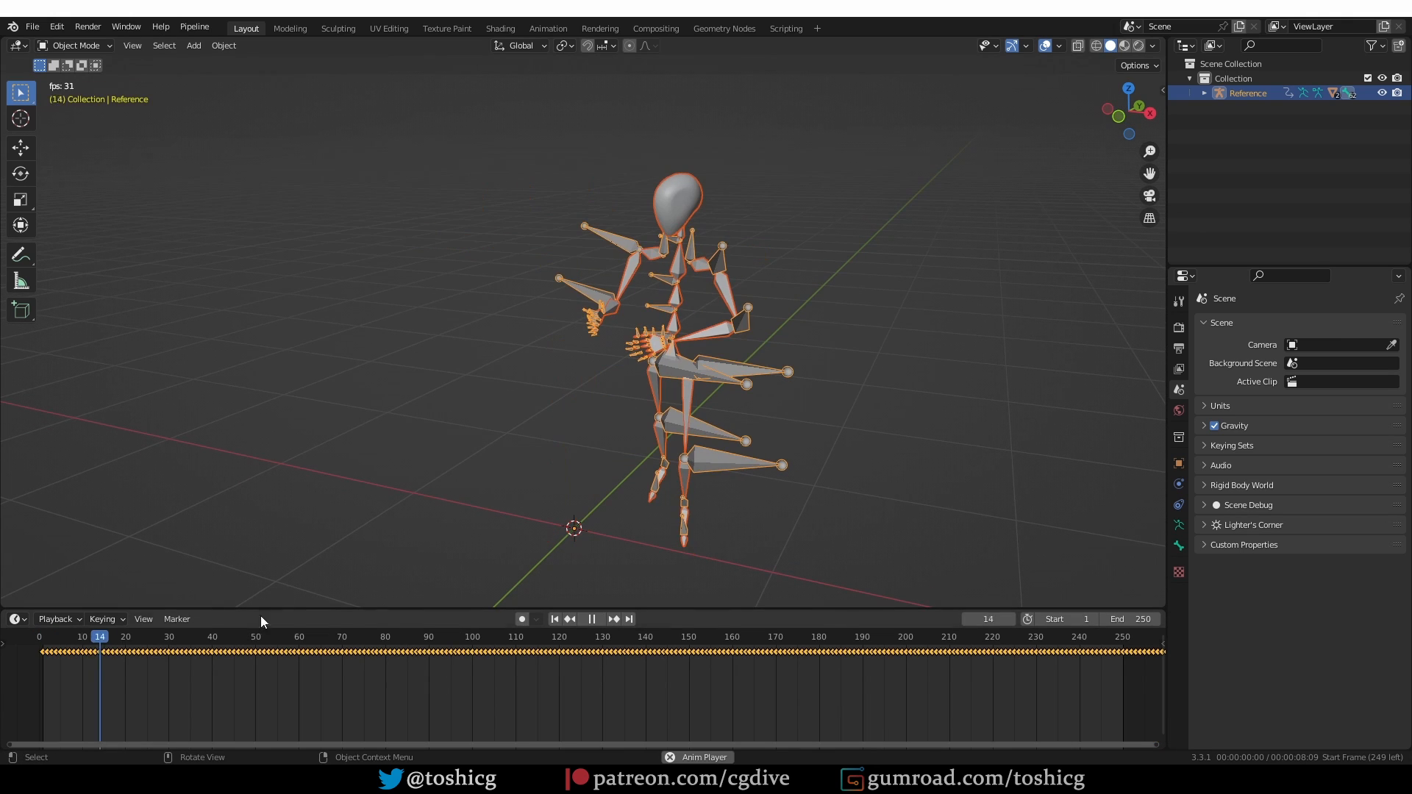
key("shift+alt+z")
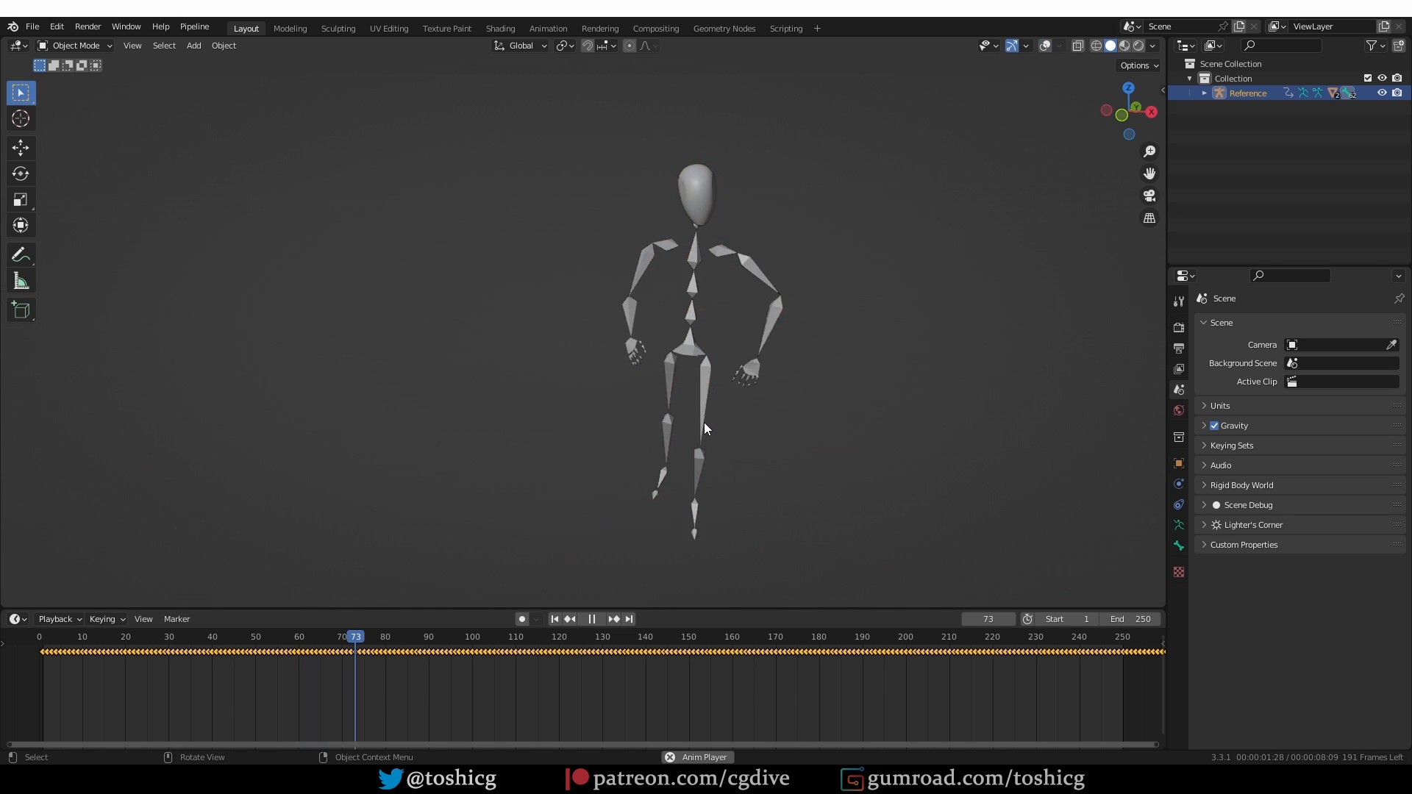
key("shift+alt+z")
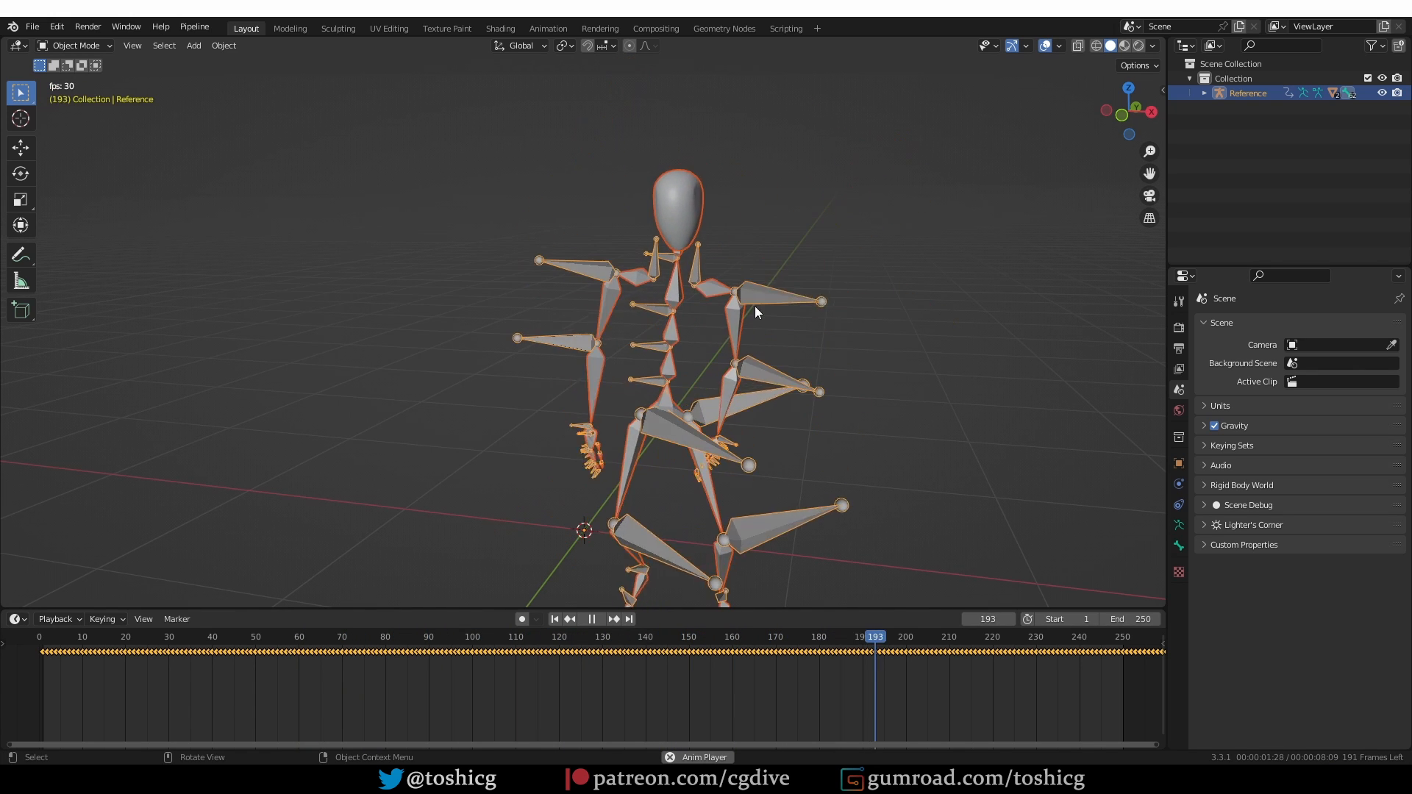
key("Escape")
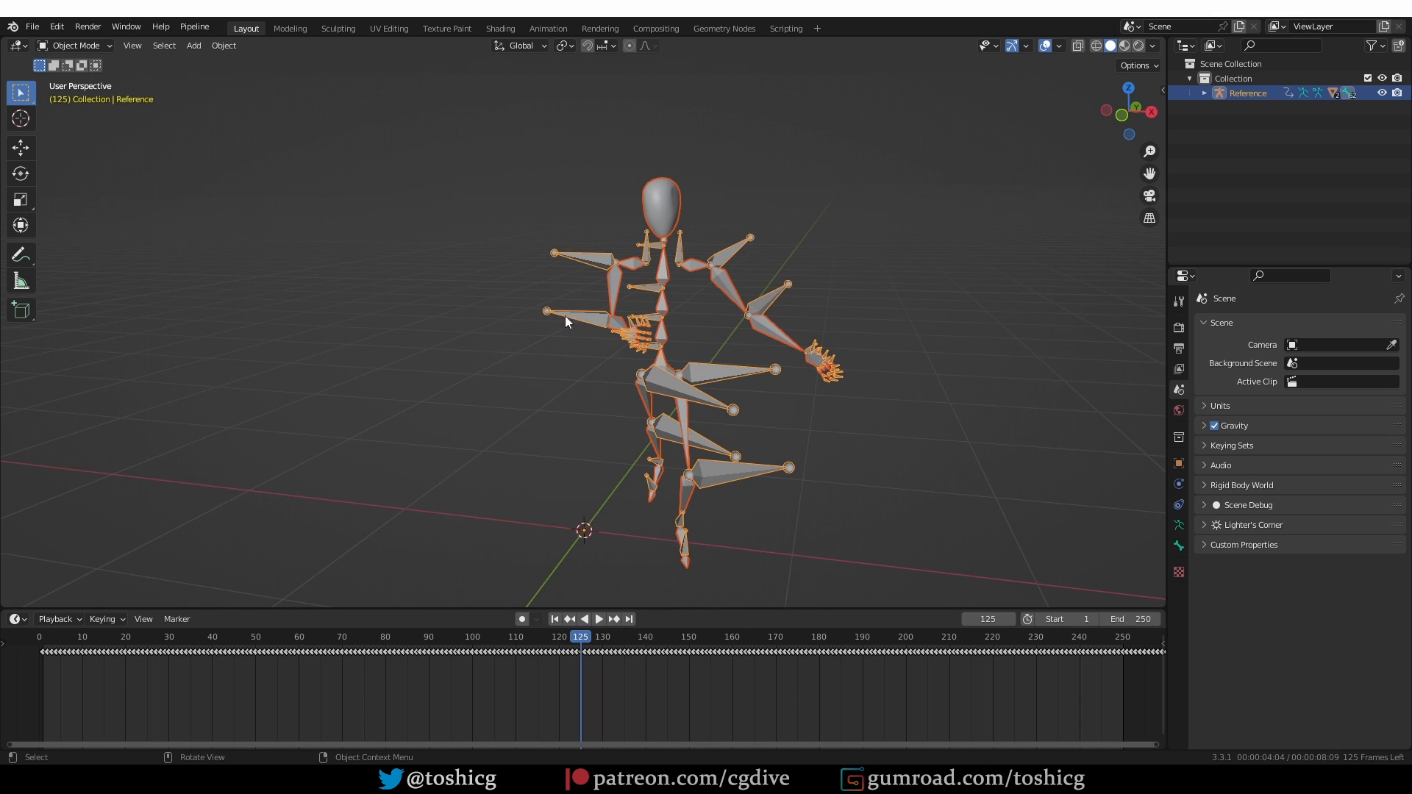
Step: Delete the imported Reference armature together with its meshes from the scene
middle_click_drag(713, 260, 715, 325)
key("x")
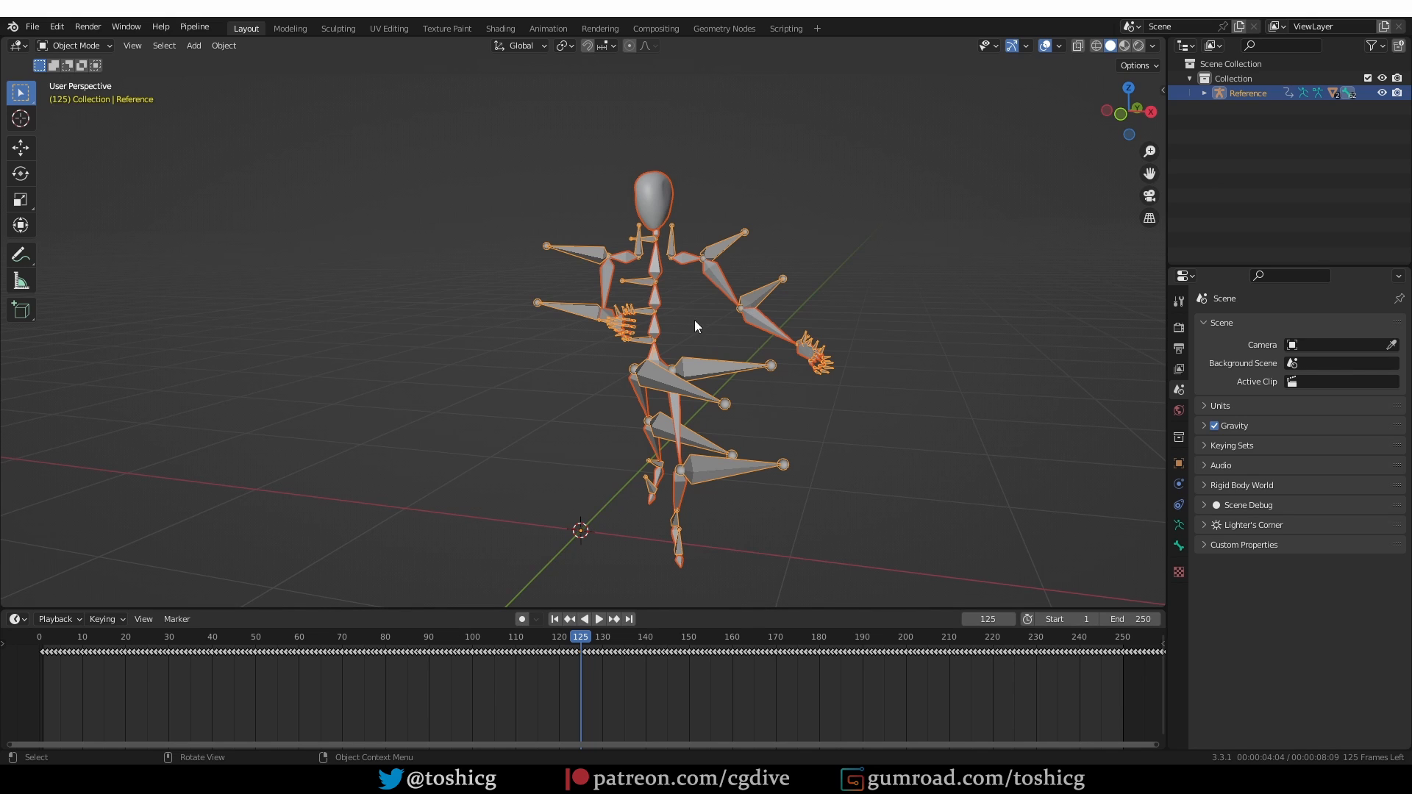
key("x")
left_click(612, 249)
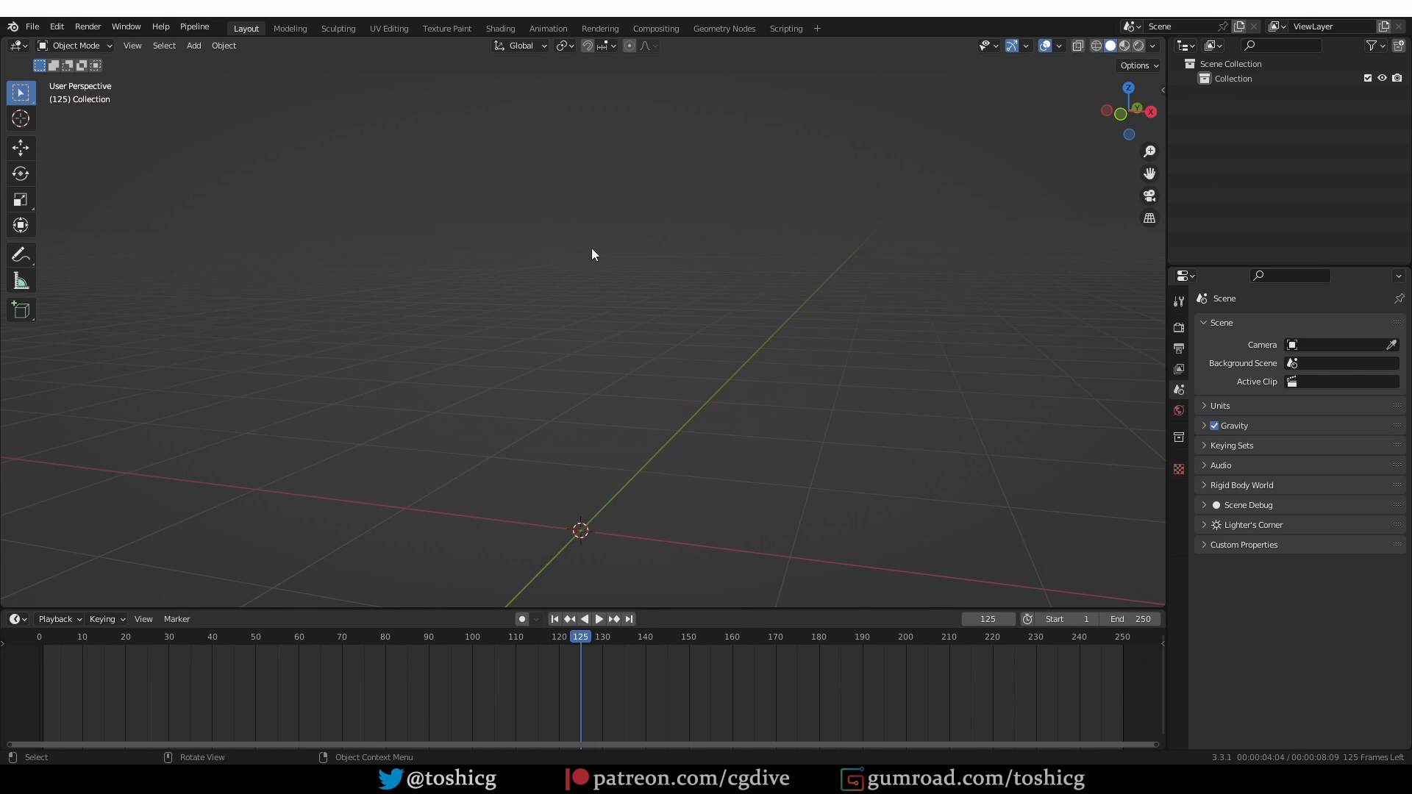
Step: Import New_Recording_1_mixamo.fbx again with Automatic Bone Orientation enabled in the armature options
left_click(33, 28)
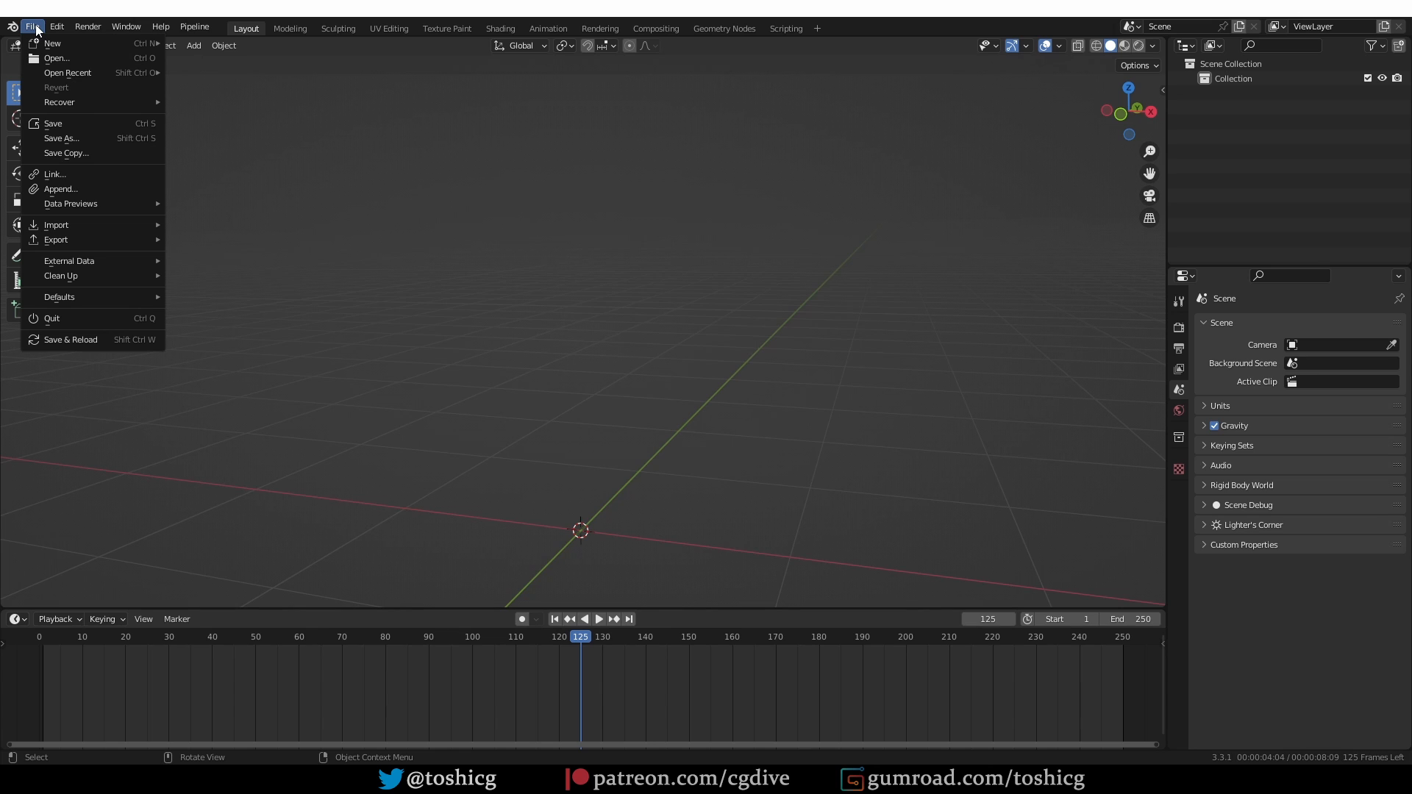
mouse_move(86, 224)
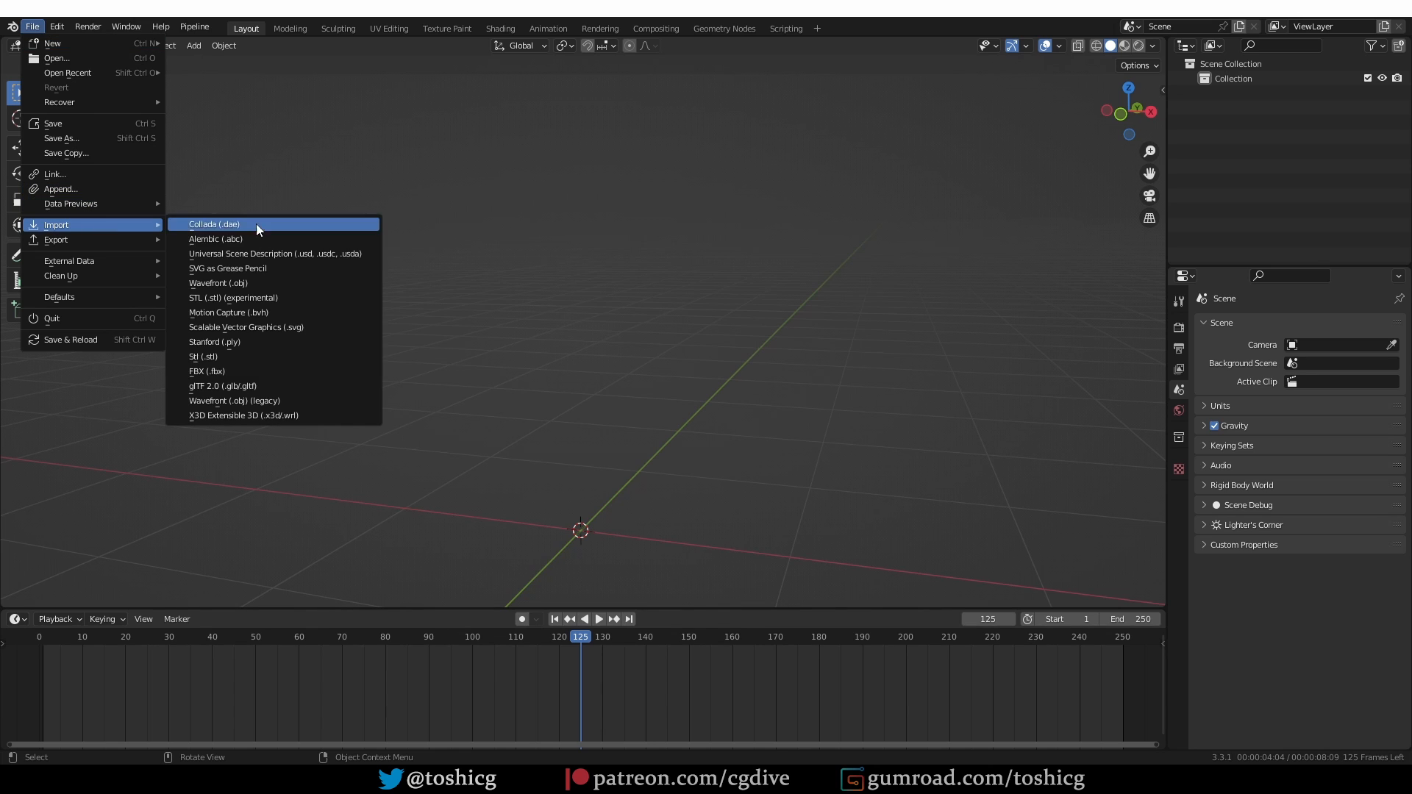
left_click(277, 372)
scroll(1015, 441, "down", 2)
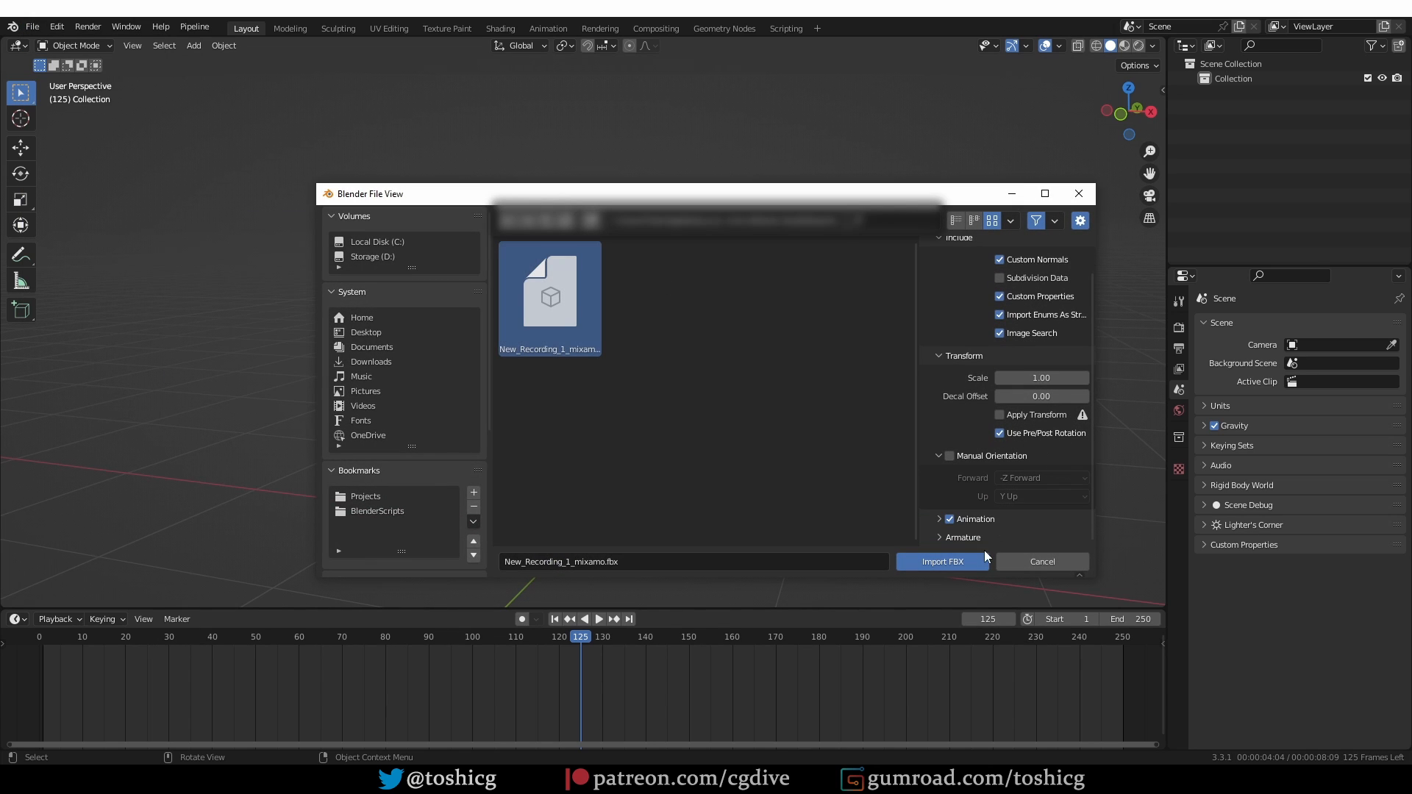
left_click(970, 537)
scroll(974, 519, "down", 3)
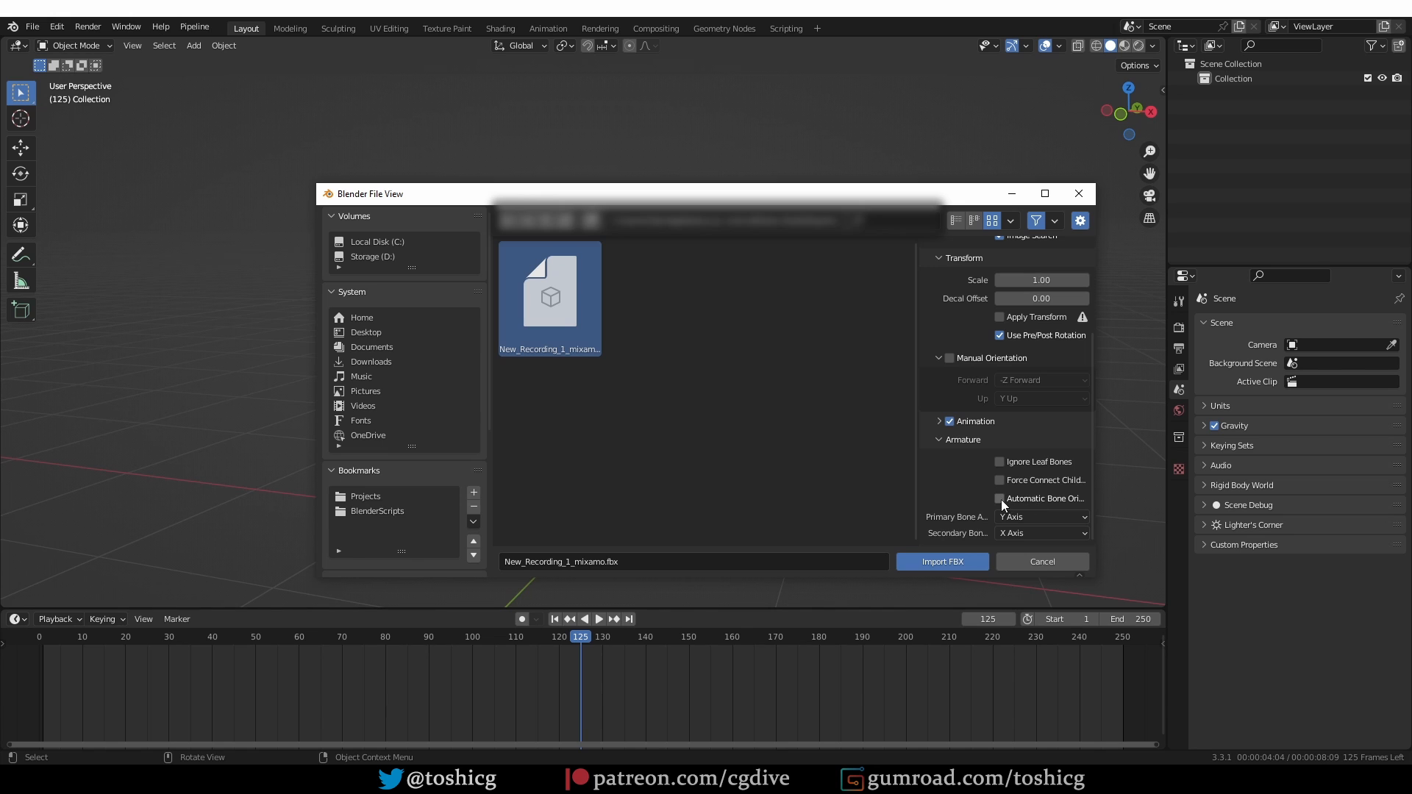
left_click(1000, 498)
left_click(941, 564)
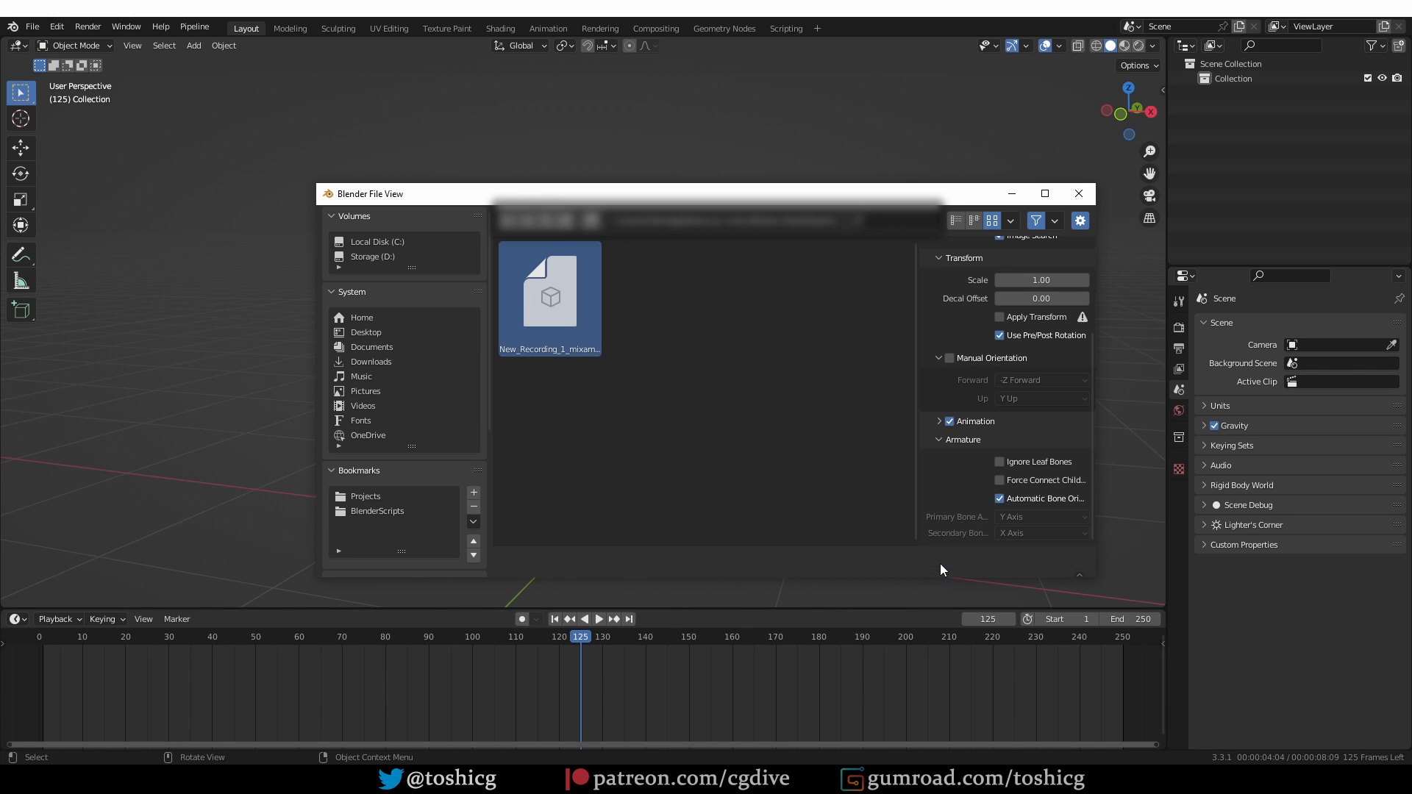
Step: Hide the Body and HeadFaceless meshes so only the armature is shown
middle_click_drag(684, 471, 650, 399)
scroll(659, 294, "up", 1)
left_click(1382, 153)
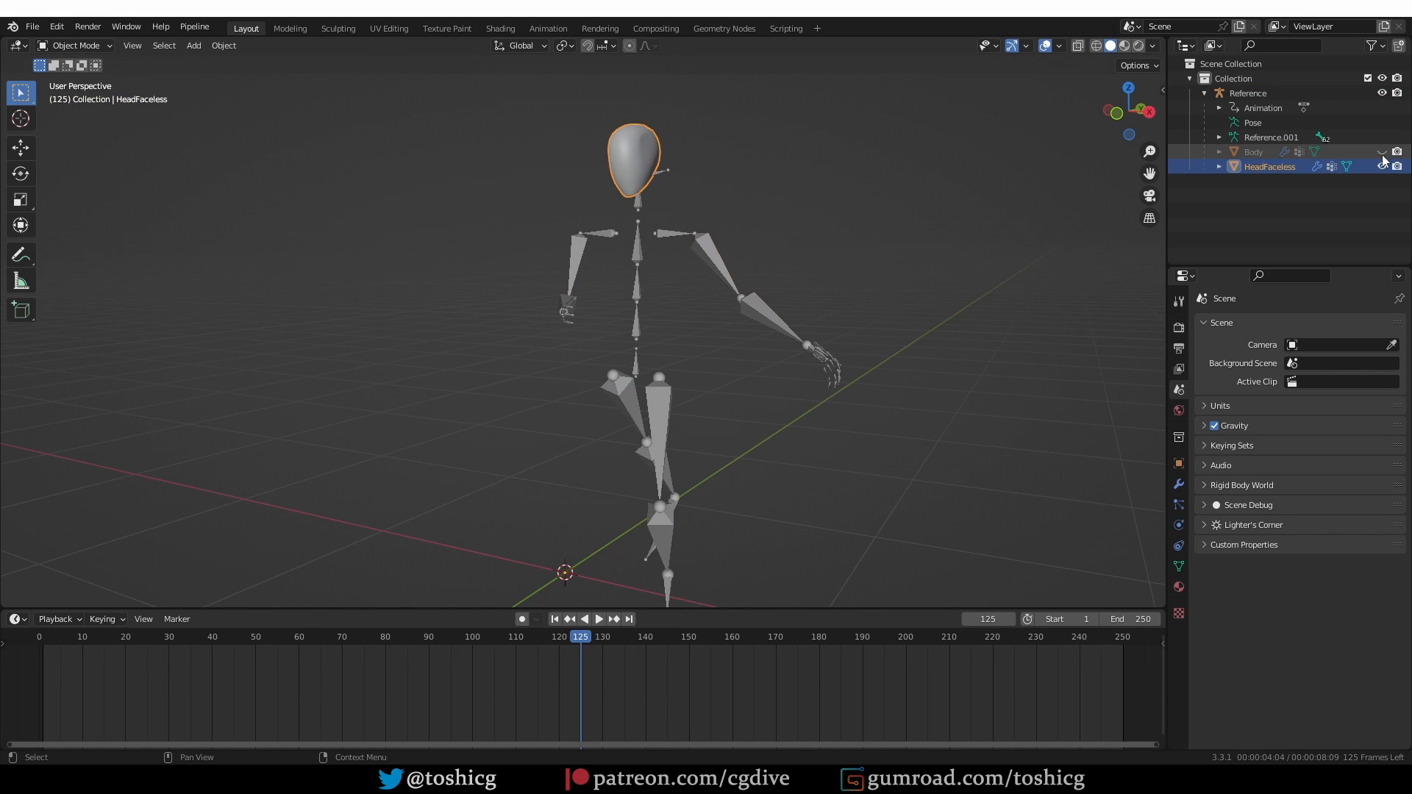
left_click(1382, 167)
middle_click_drag(512, 323, 542, 331)
scroll(574, 349, "down", 3)
middle_click_drag(659, 391, 686, 400)
middle_click_drag(660, 441, 661, 364, "shift")
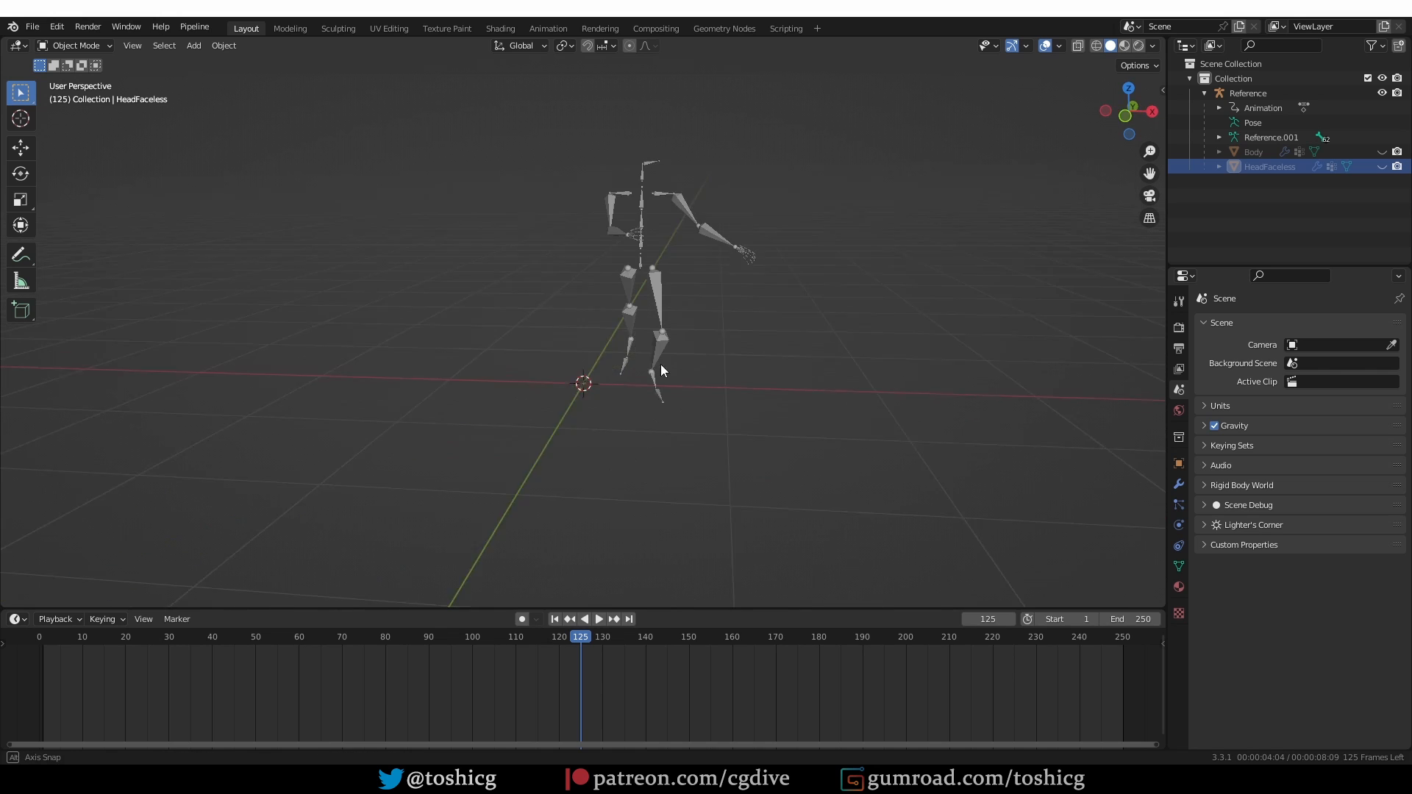
Step: Select the Reference armature, examine its bone directions up close, and unhide the character meshes
scroll(664, 291, "up", 1)
middle_click_drag(638, 294, 667, 265)
scroll(699, 272, "up", 3)
left_click(632, 201)
middle_click_drag(629, 217, 701, 241)
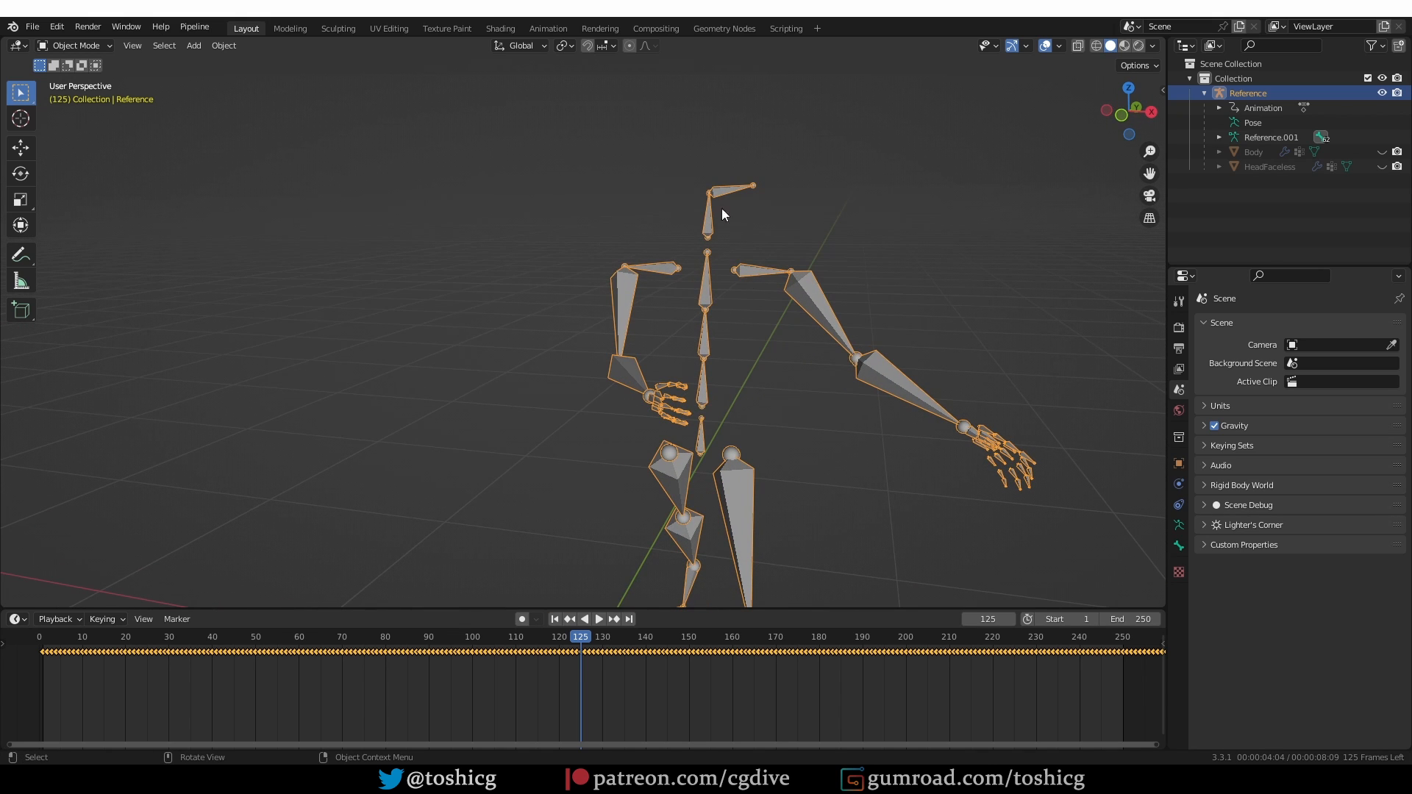
scroll(744, 493, "down", 3)
middle_click_drag(724, 426, 689, 420)
key("alt+h")
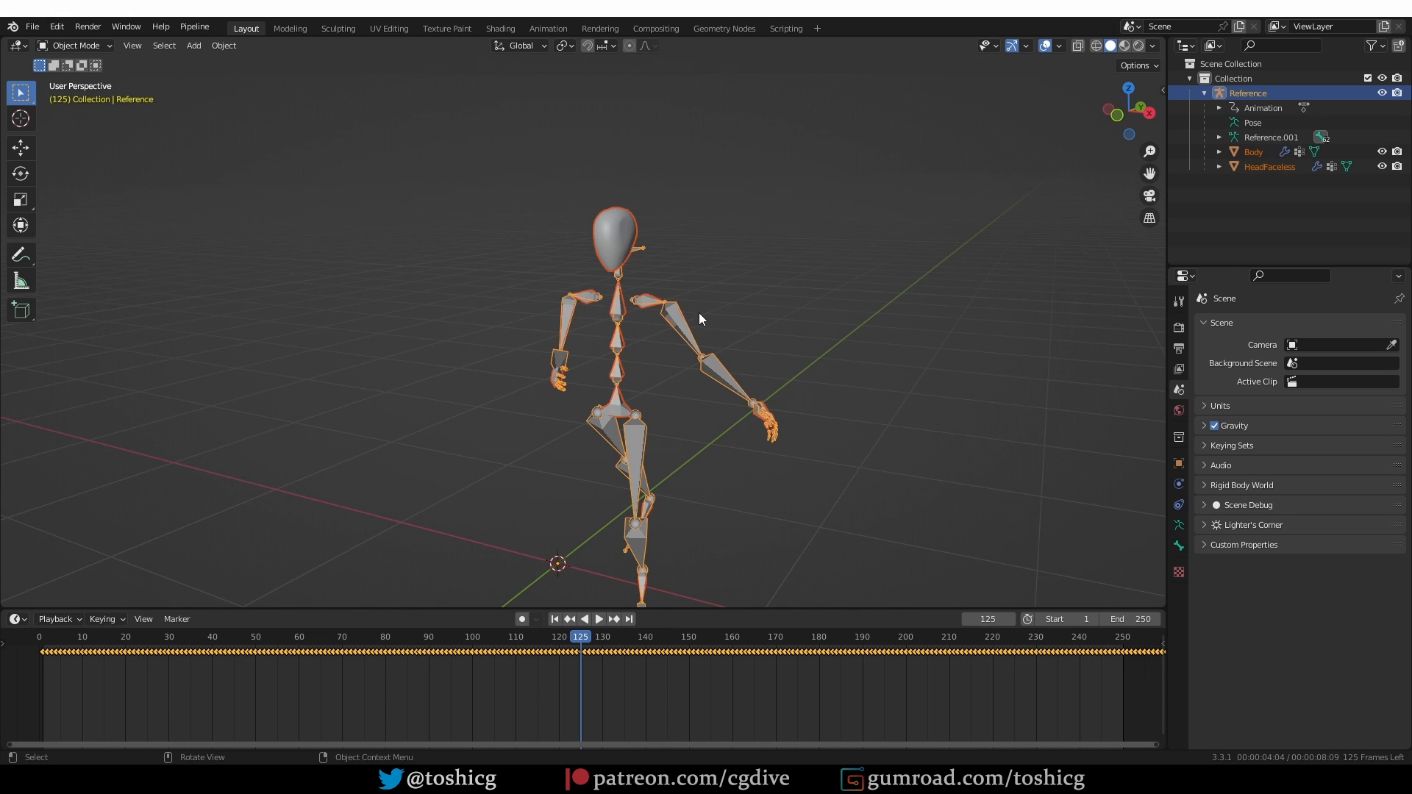
Step: Set the scene's end frame to 332 so the playback range covers the imported dance keyframes
middle_click_drag(698, 311, 606, 423)
key("space")
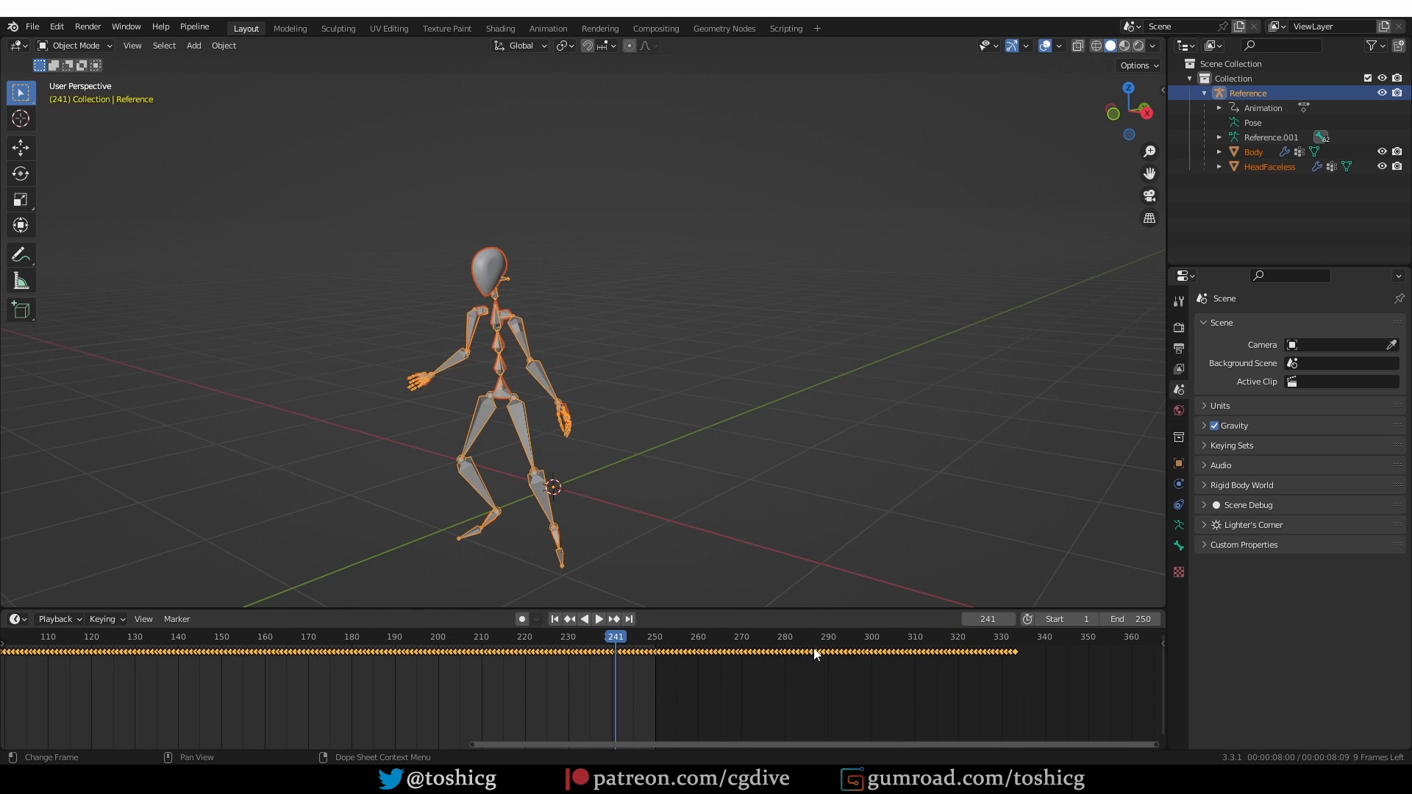
left_click(1012, 654)
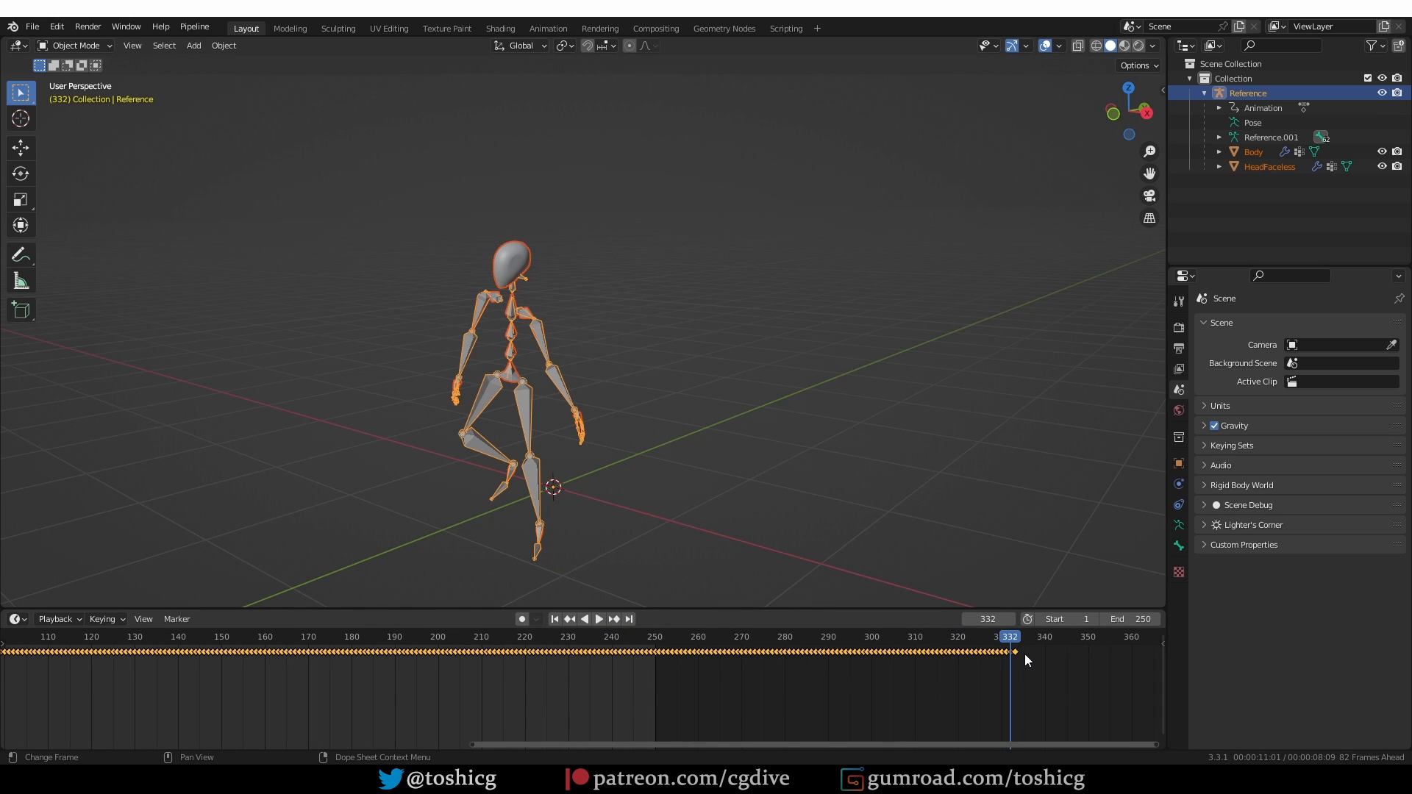
key("ctrl+End")
Step: Play the dance animation on the Reference armature, view it from different angles, and scrub back through the frames
key("space")
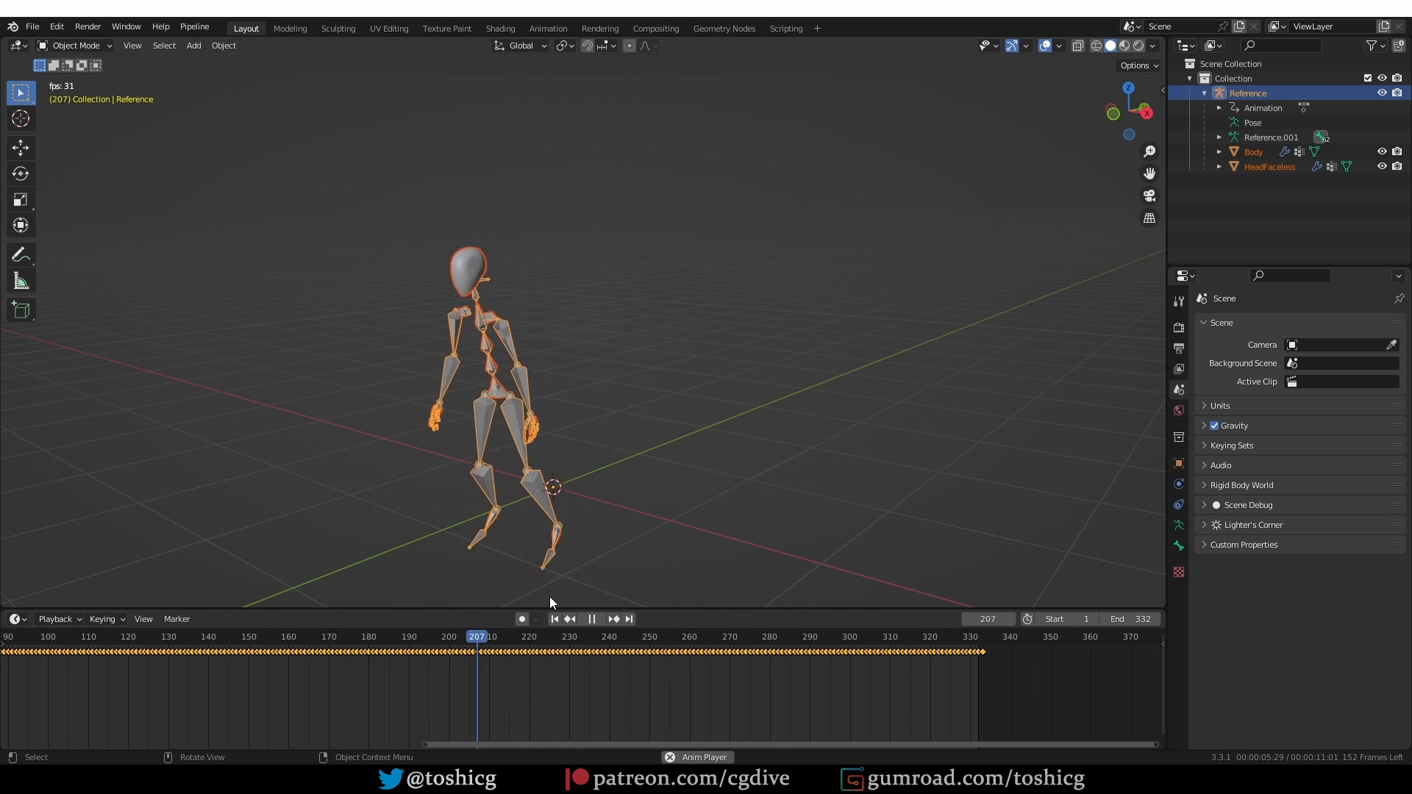
middle_click_drag(549, 597, 659, 496)
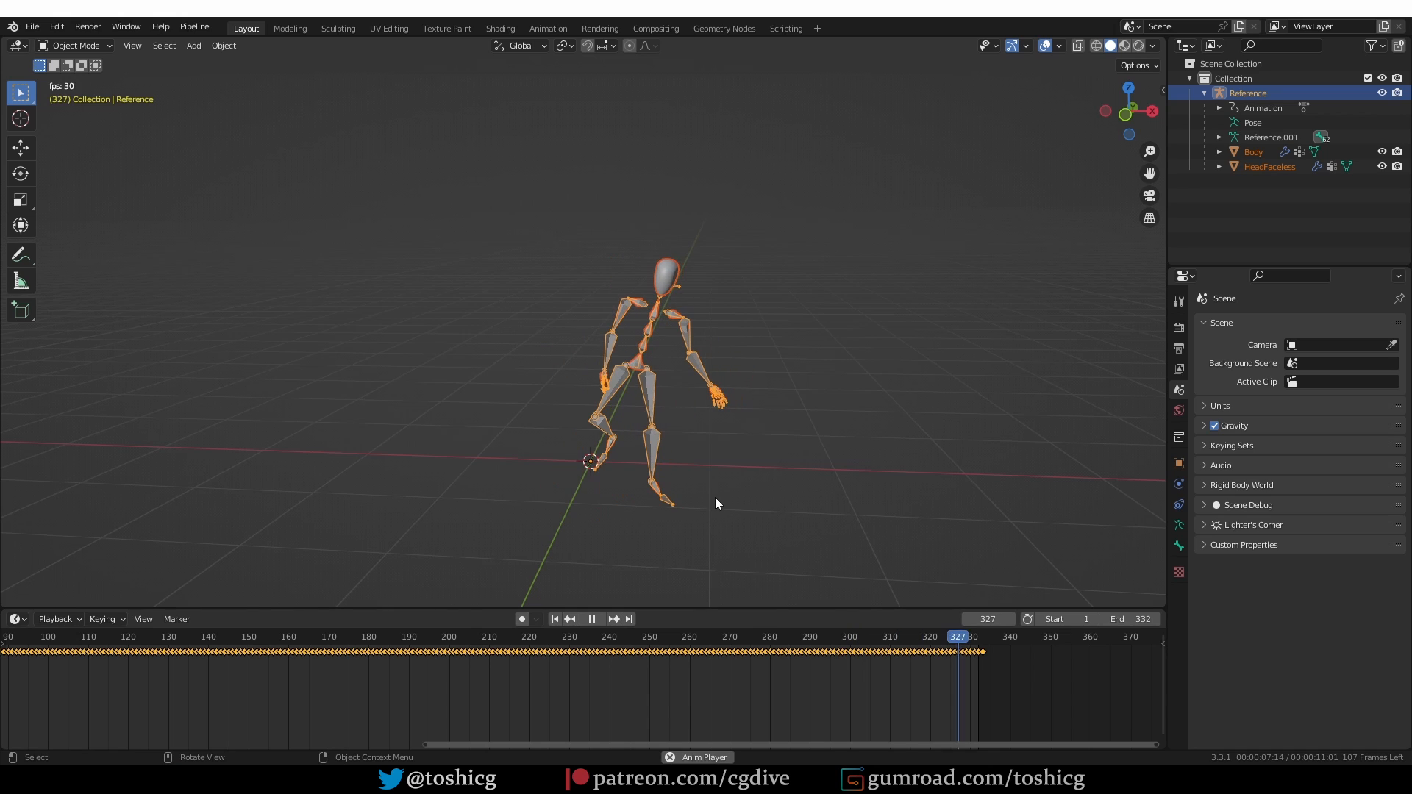
key("space")
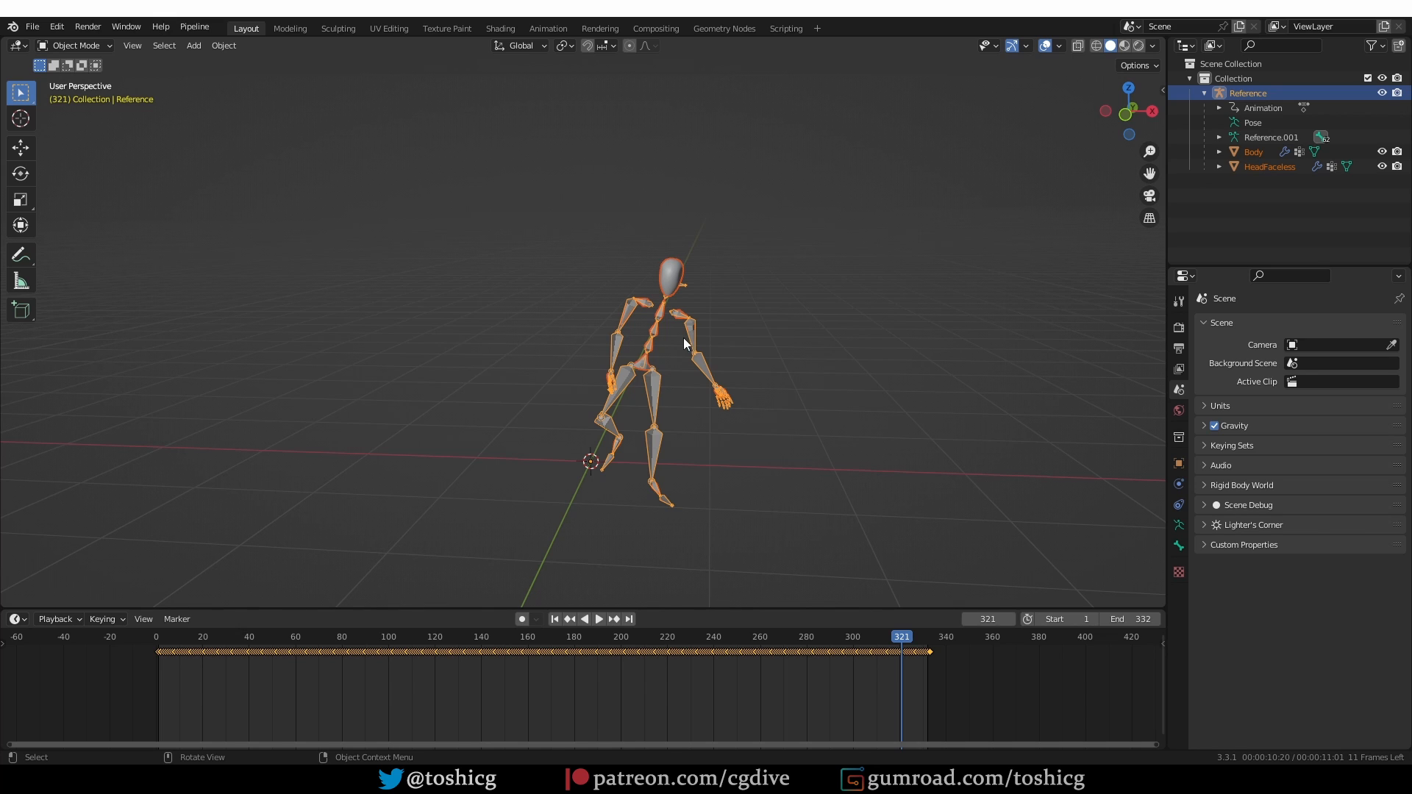
middle_click_drag(669, 381, 715, 459)
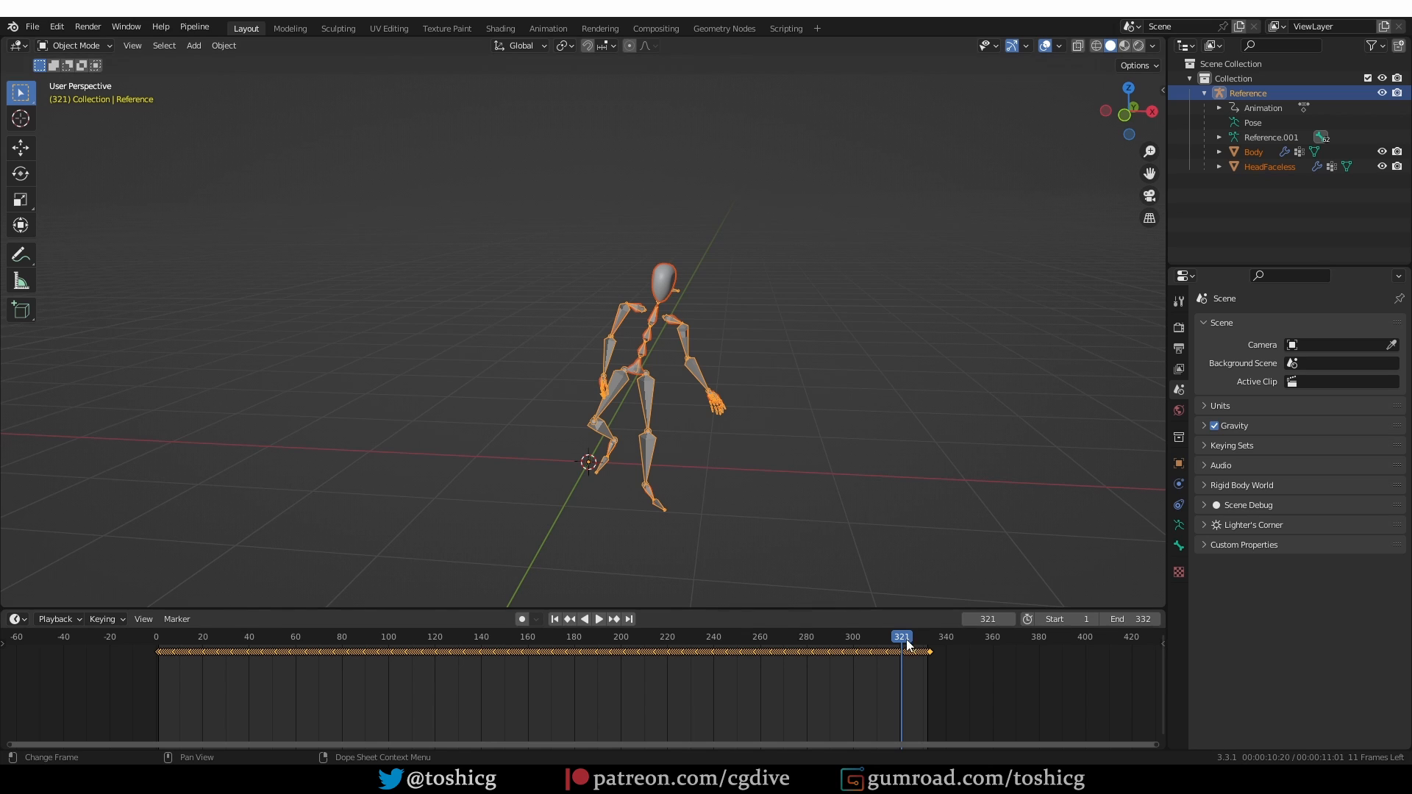
left_click_drag(905, 638, 621, 691)
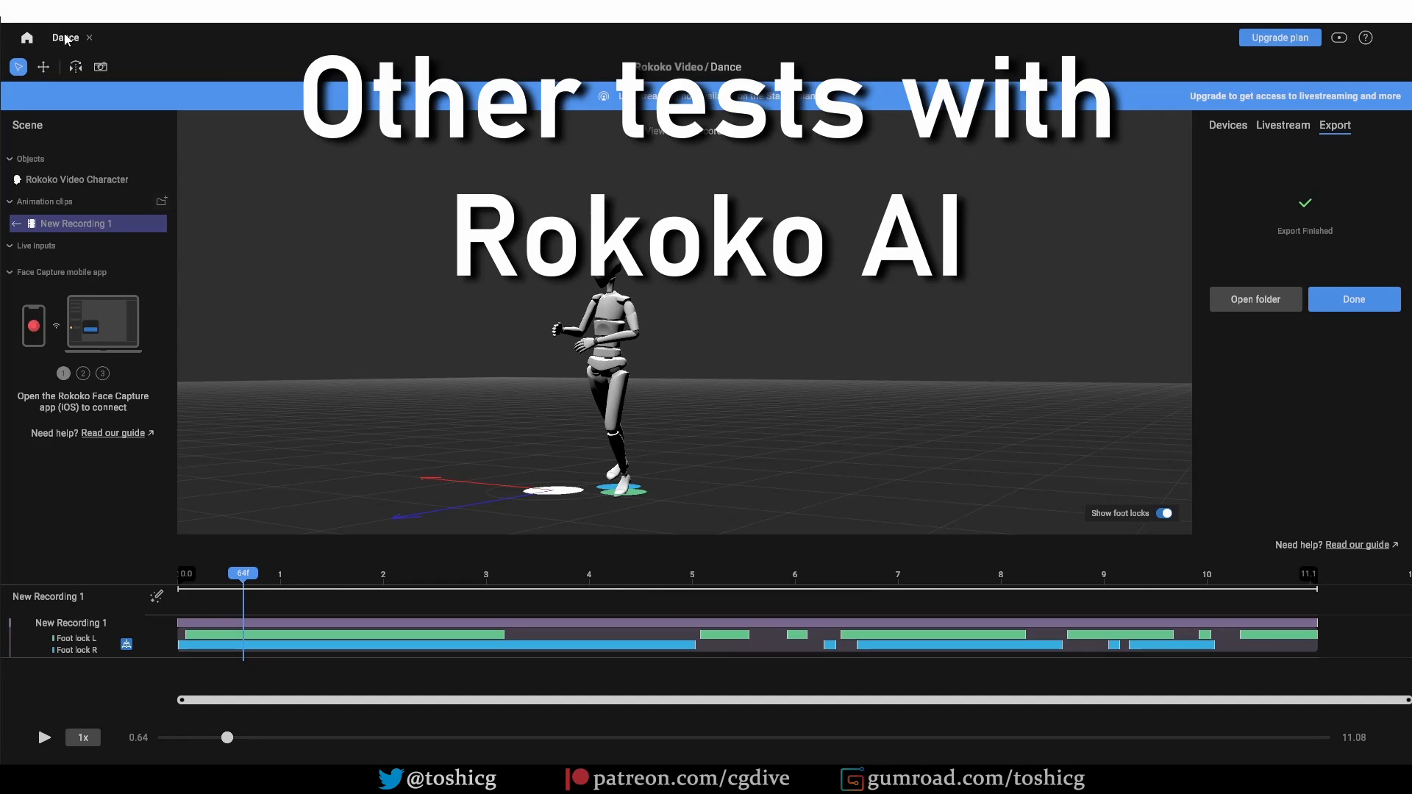
Step: Switch to Rokoko Studio, close the Dance scene, and open the jump_kick clip in the jump_kick scene
left_click(89, 37)
left_click(107, 623)
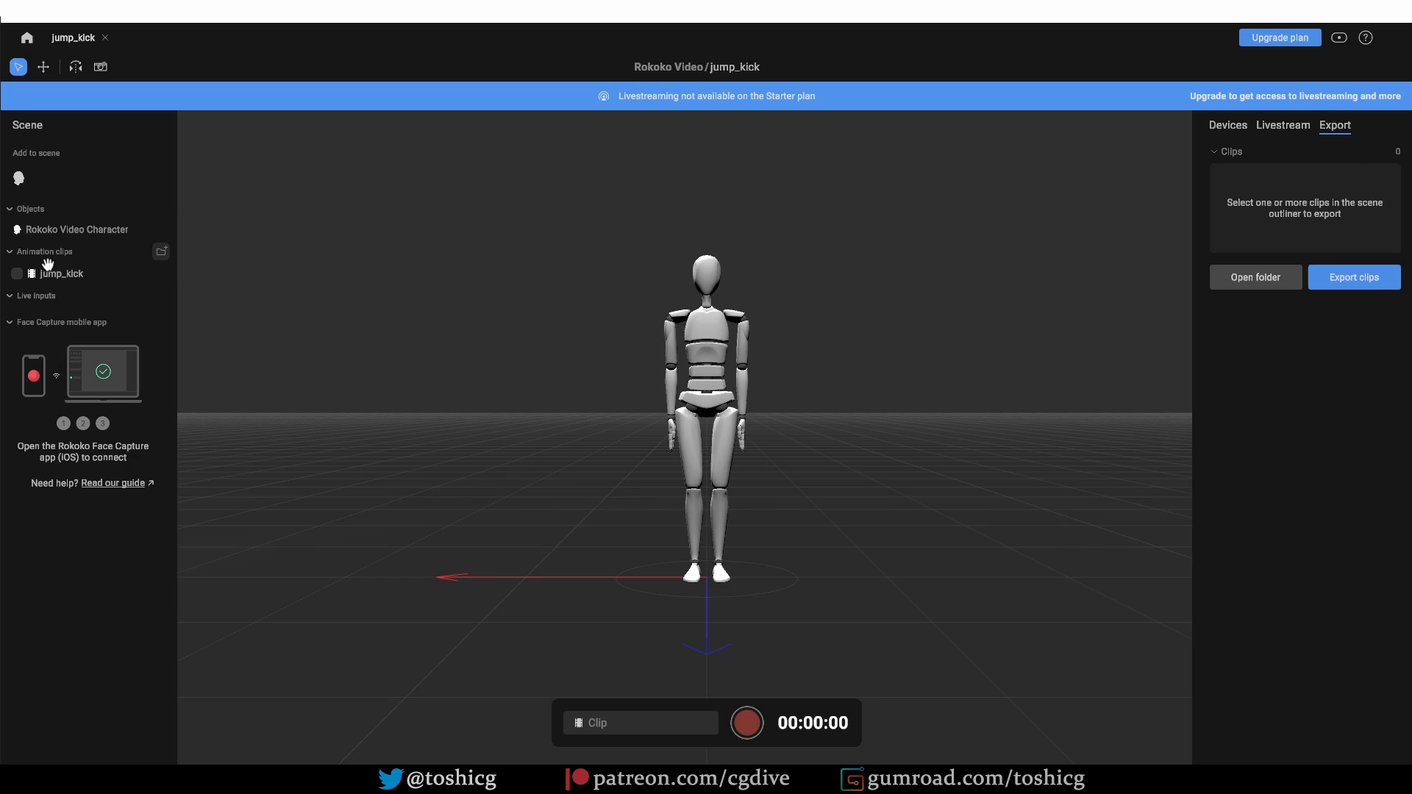
left_click(47, 268)
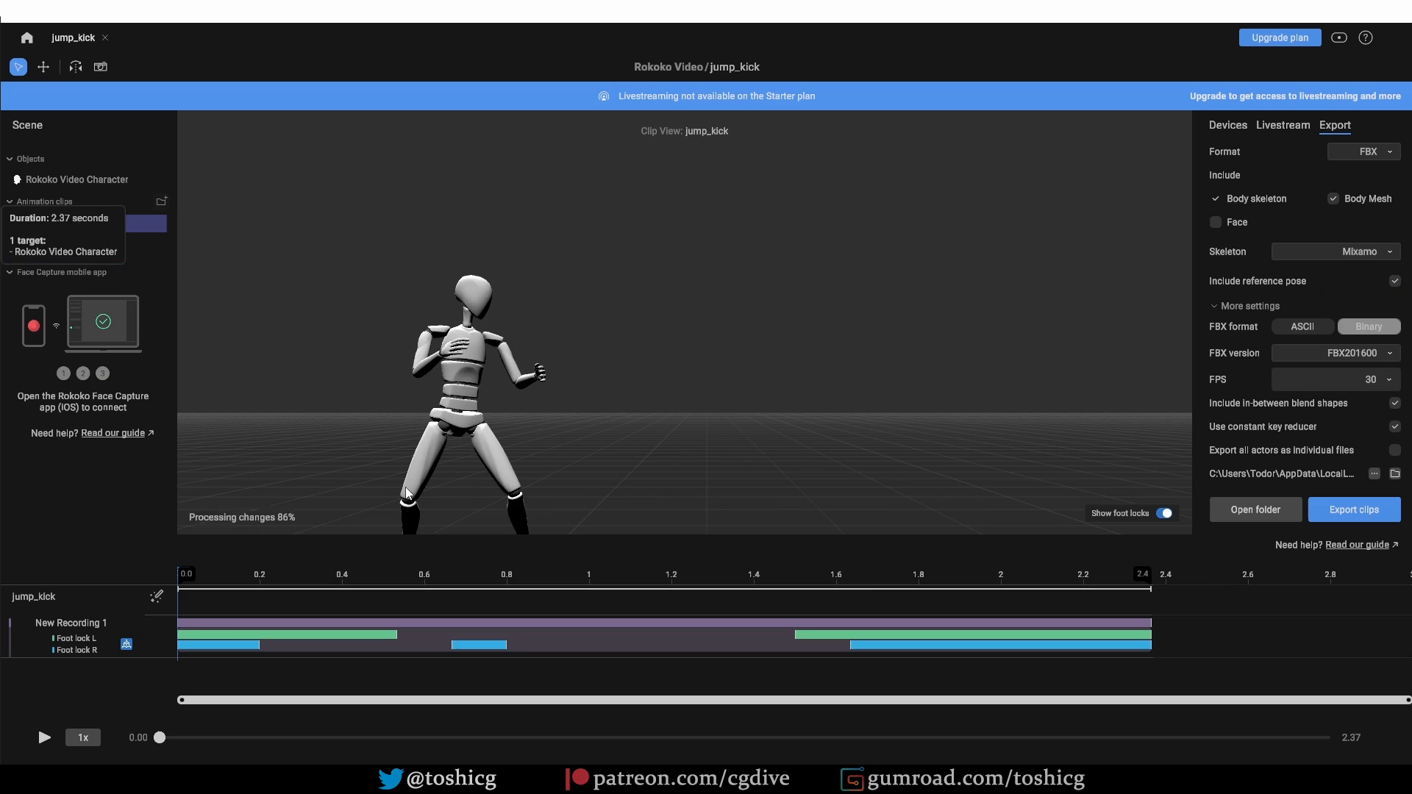
Step: Make the camera follow Rokoko Video Character and play the jump_kick clip to review the motion
left_click(53, 179)
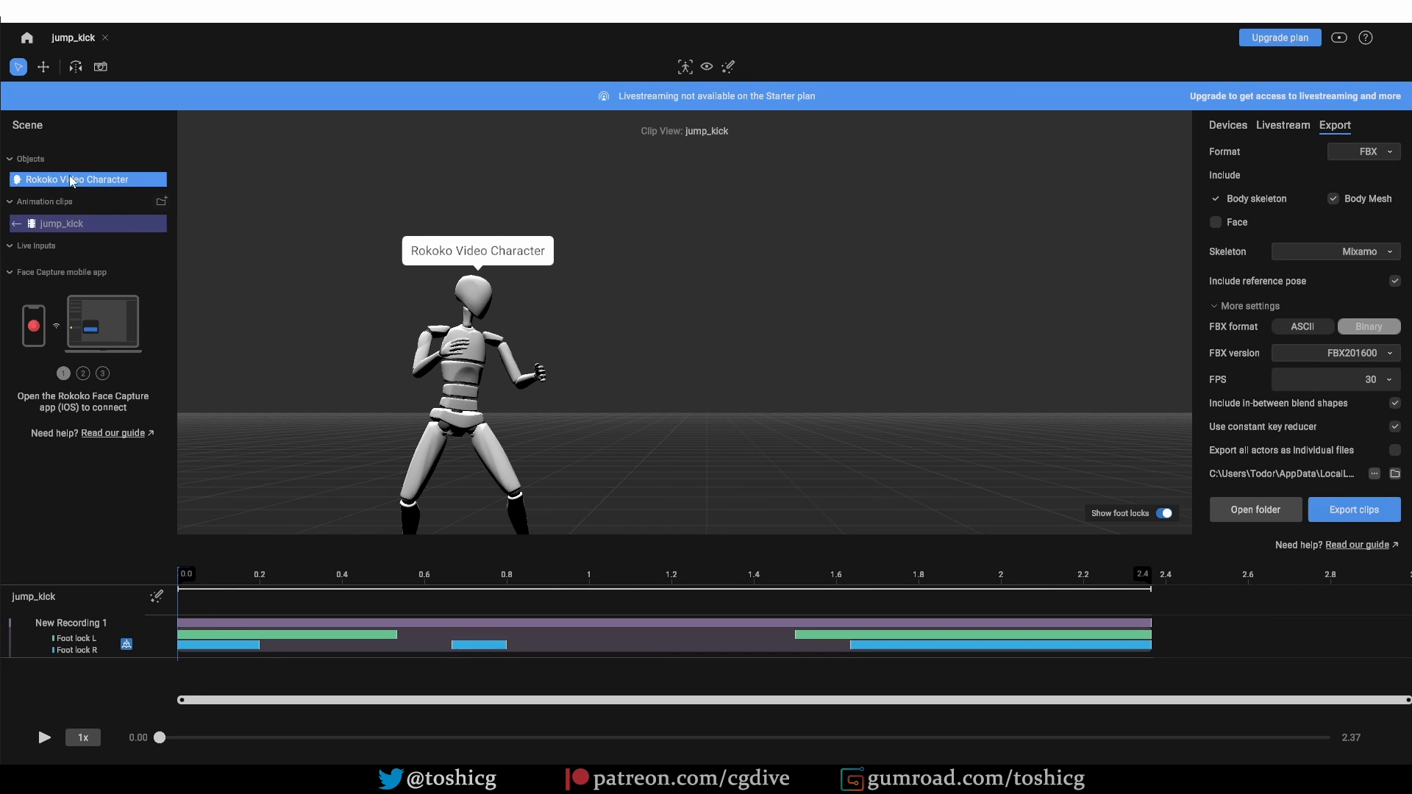
left_click(685, 67)
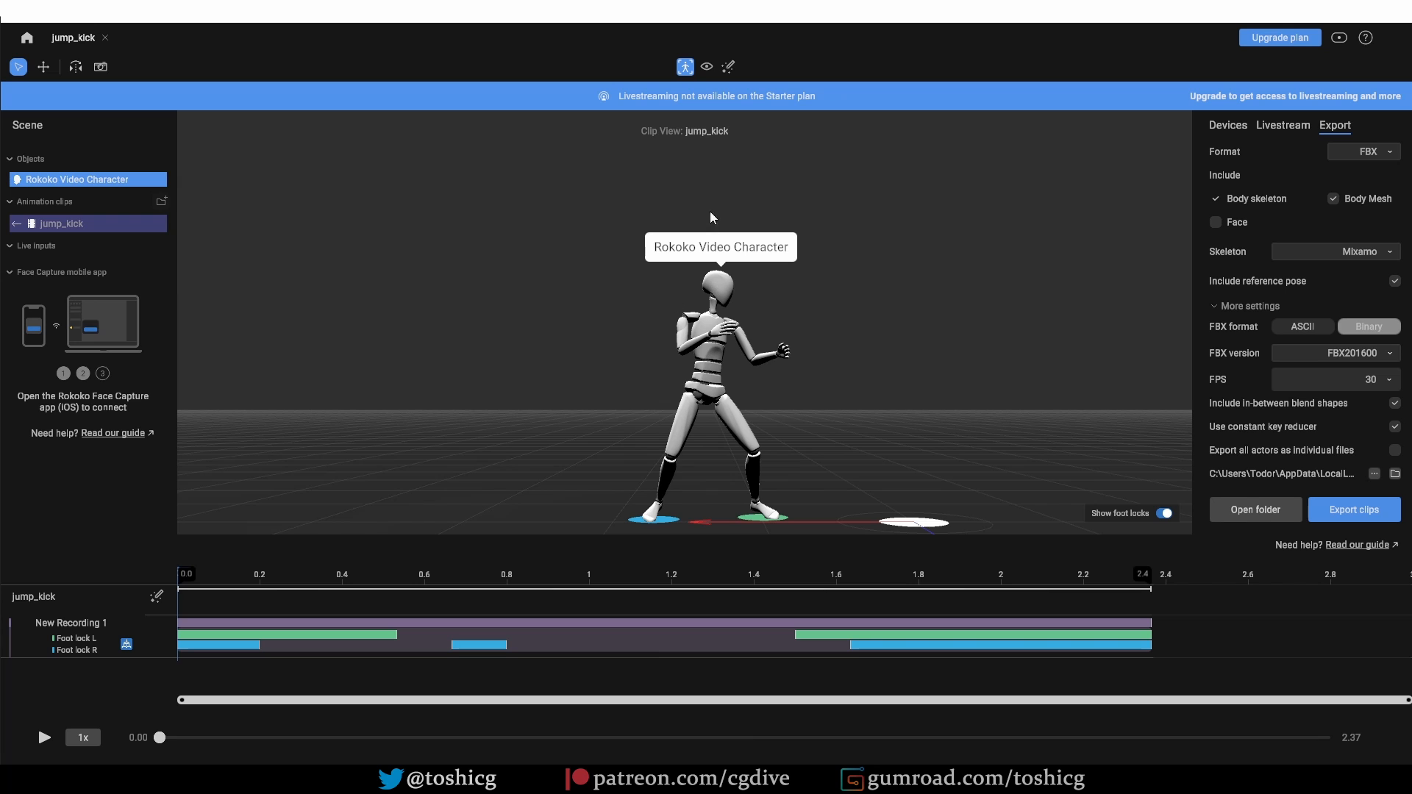
left_click(46, 738)
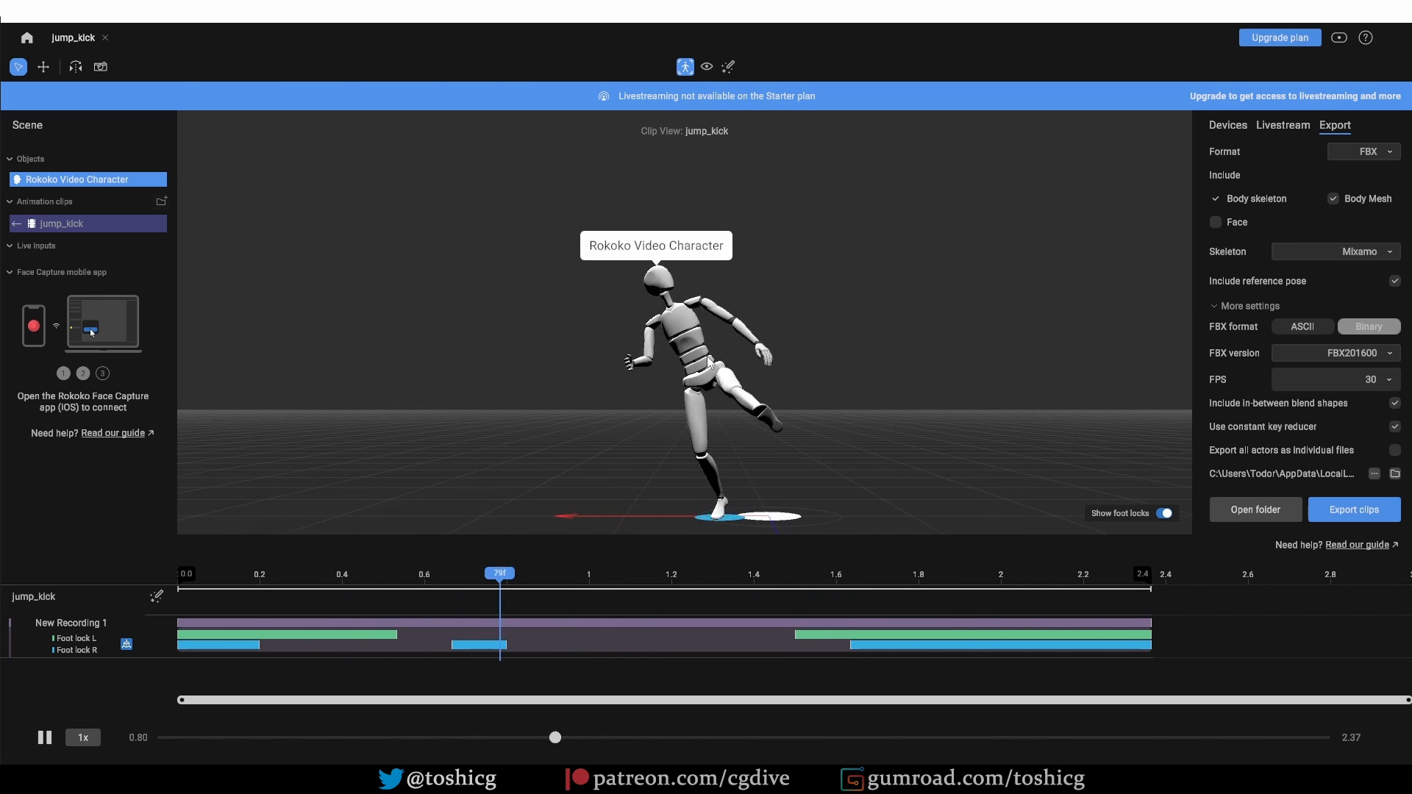
key("space")
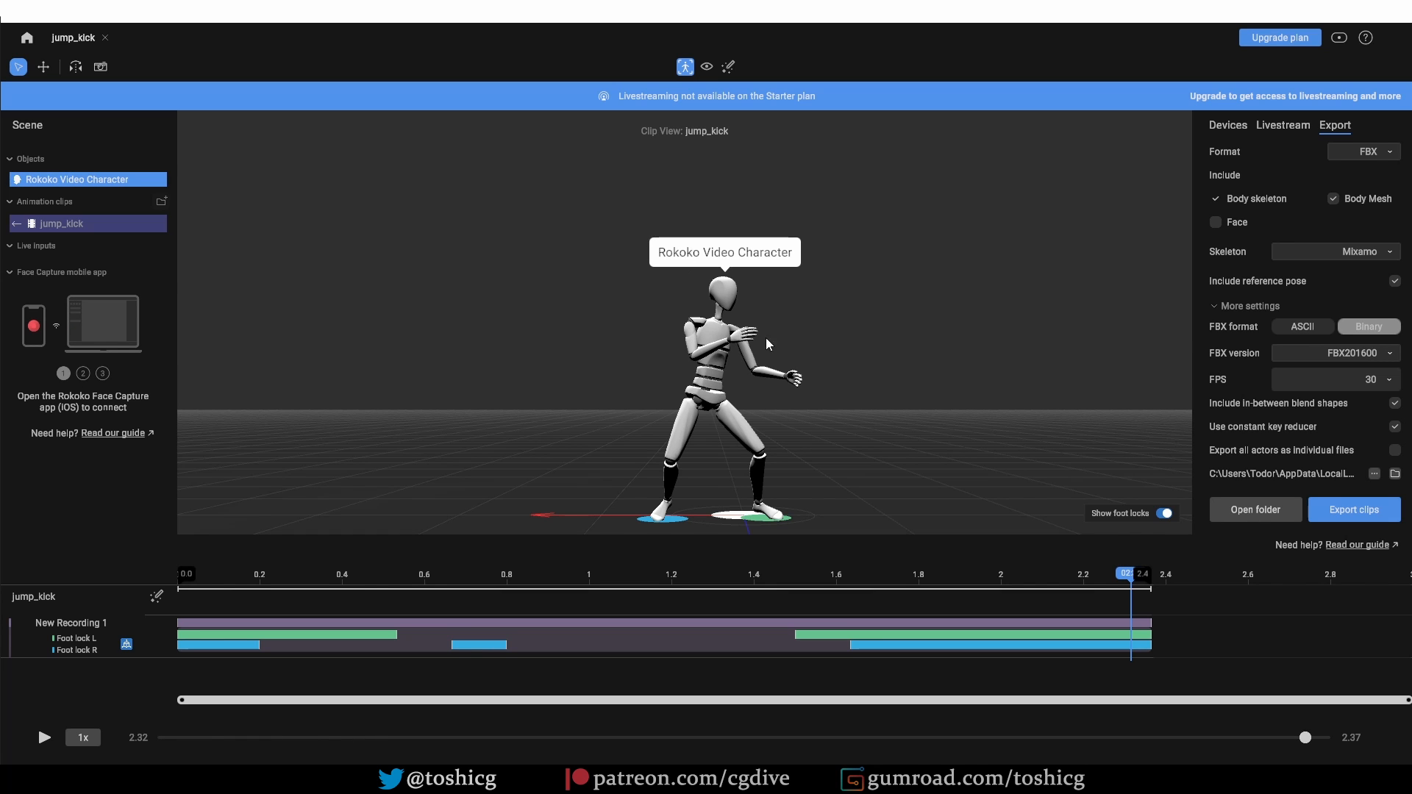
Step: Close the jump_kick scene, open the test scene, and play its New Recording 1 clip
left_click(105, 37)
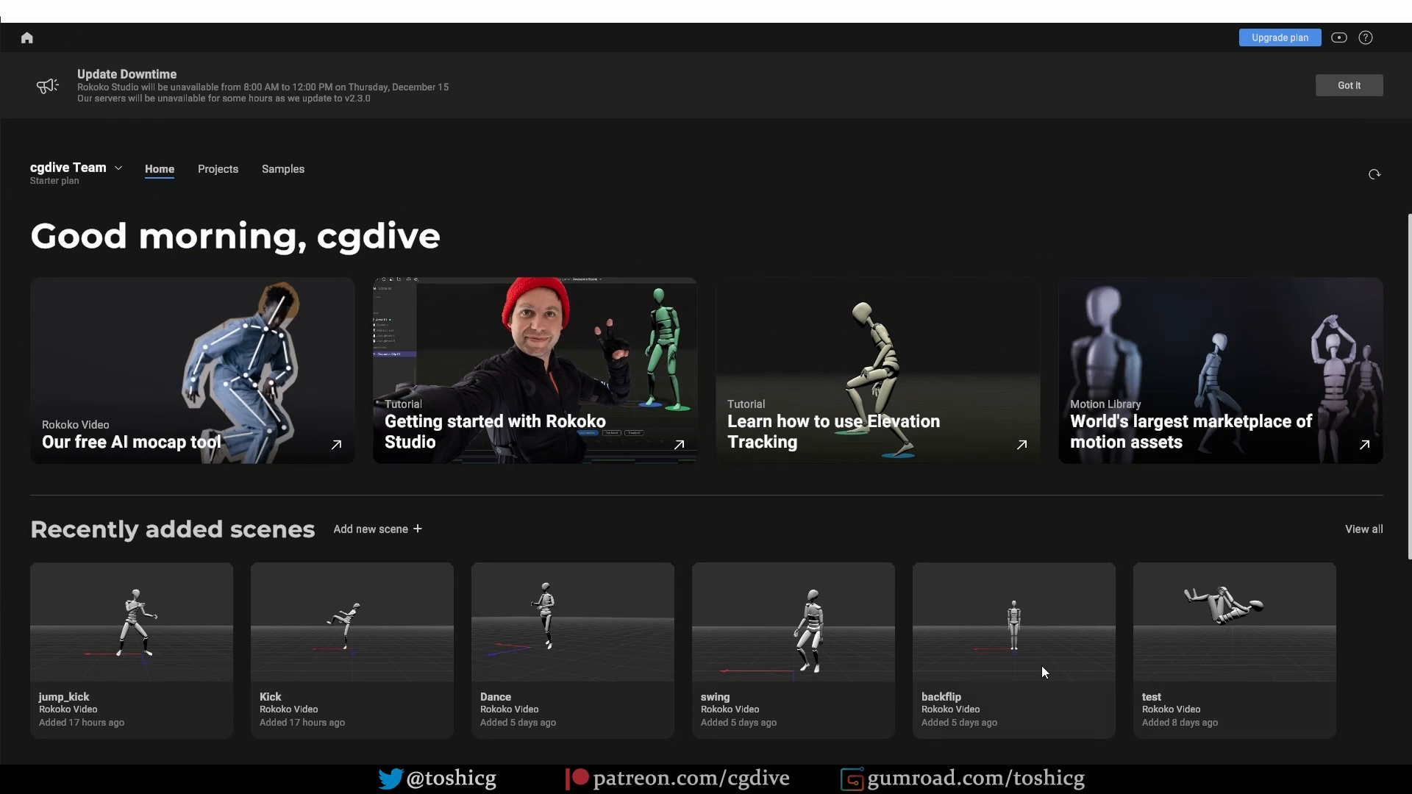
left_click(1228, 629)
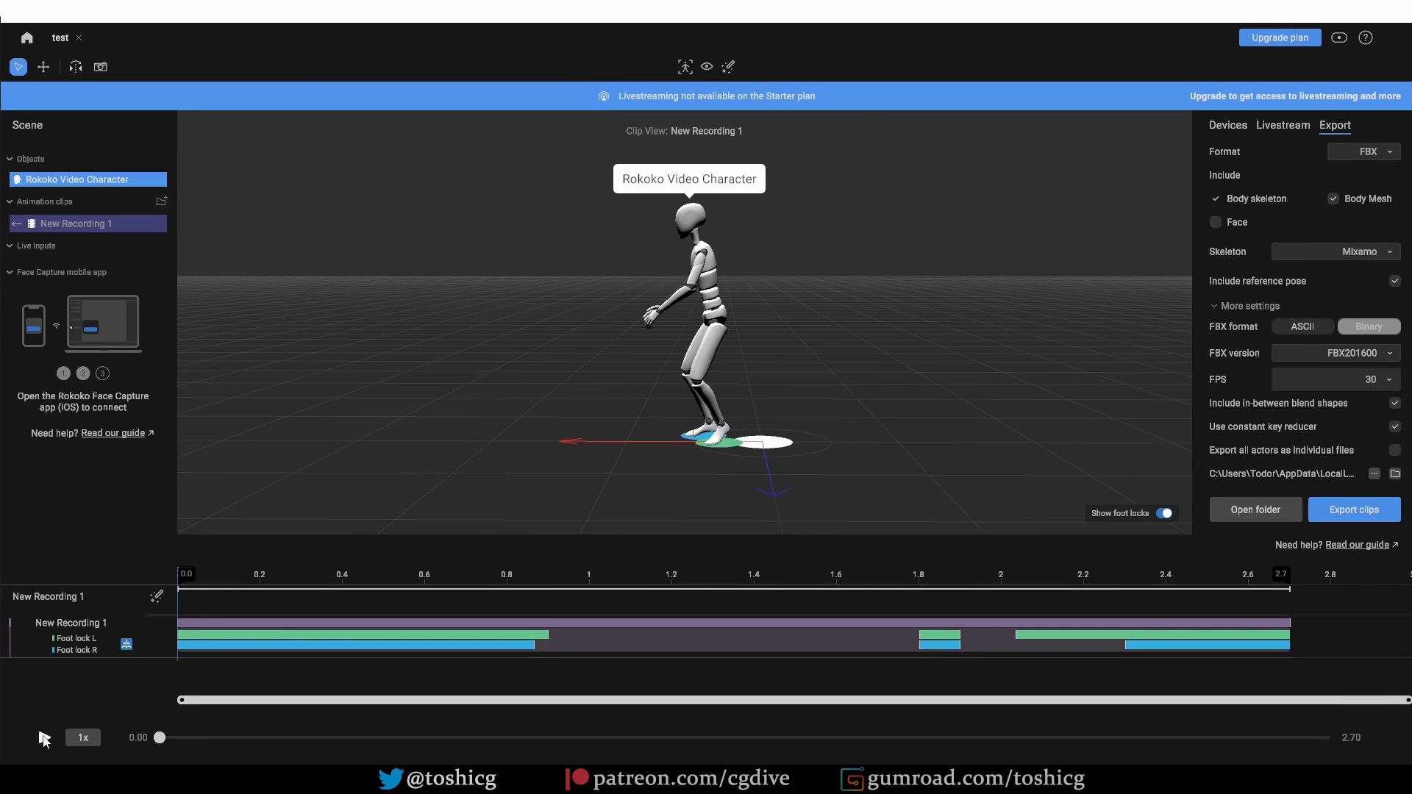
left_click(44, 738)
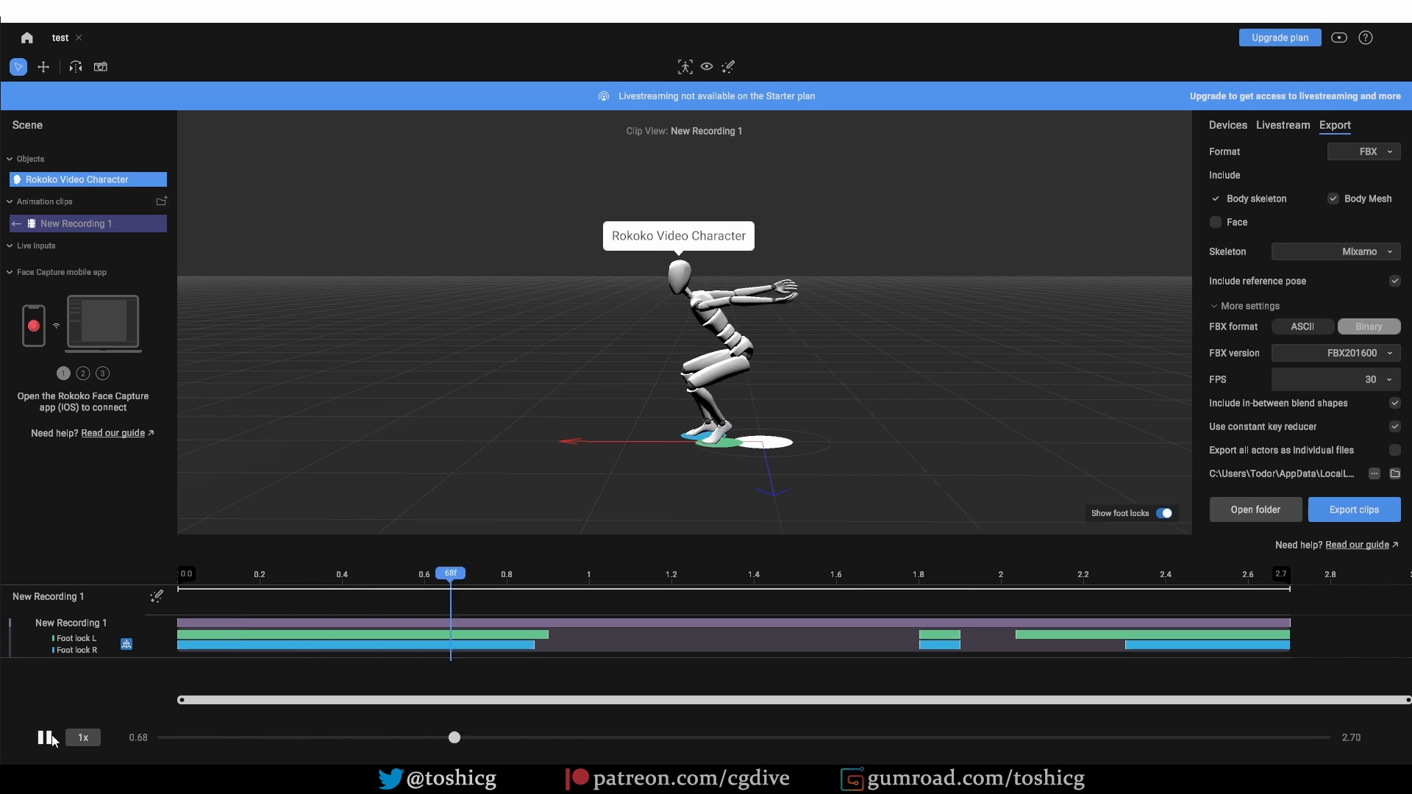
left_click(51, 738)
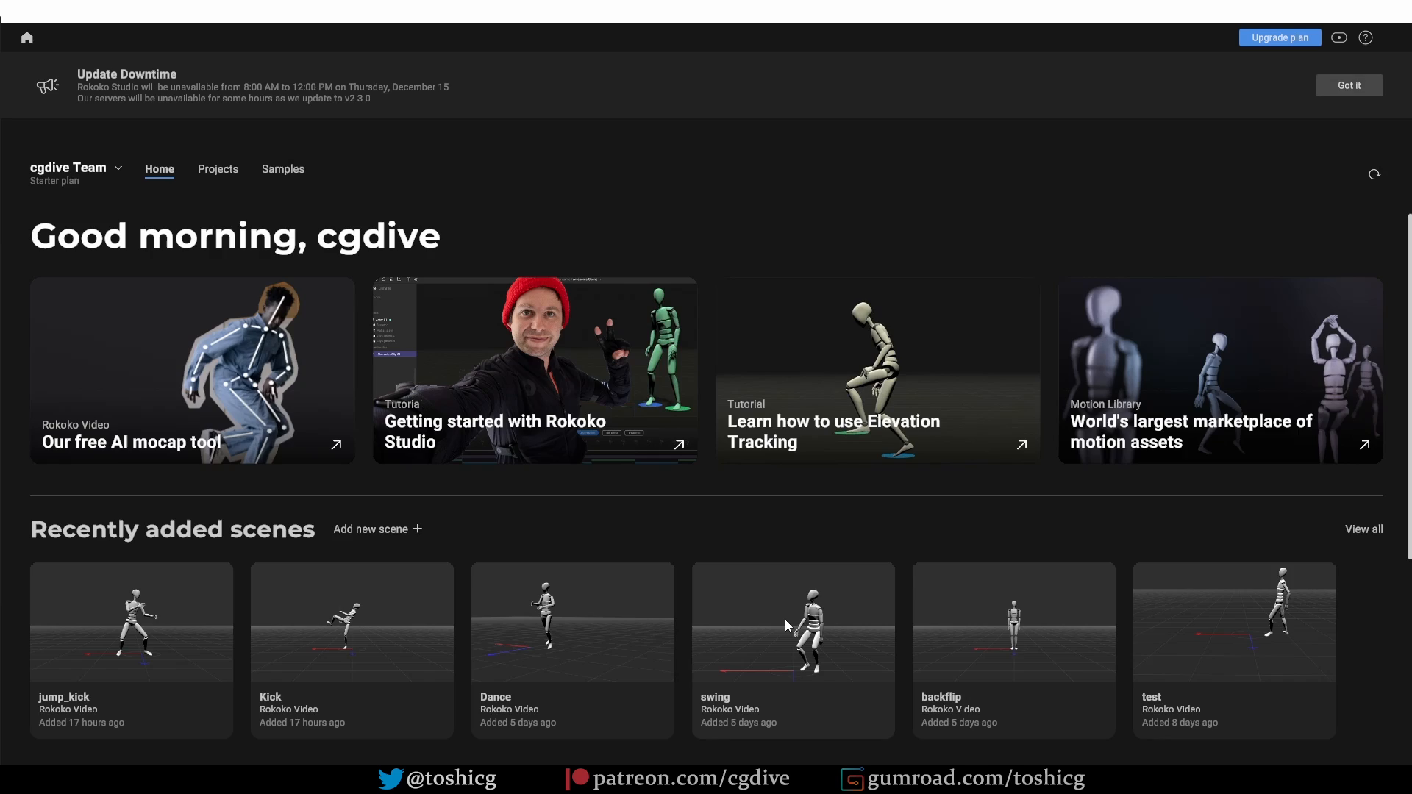
Step: Open the swing scene's bar_swing clip, play it, and scrub back to about 1.86 seconds to examine the swing
left_click(784, 619)
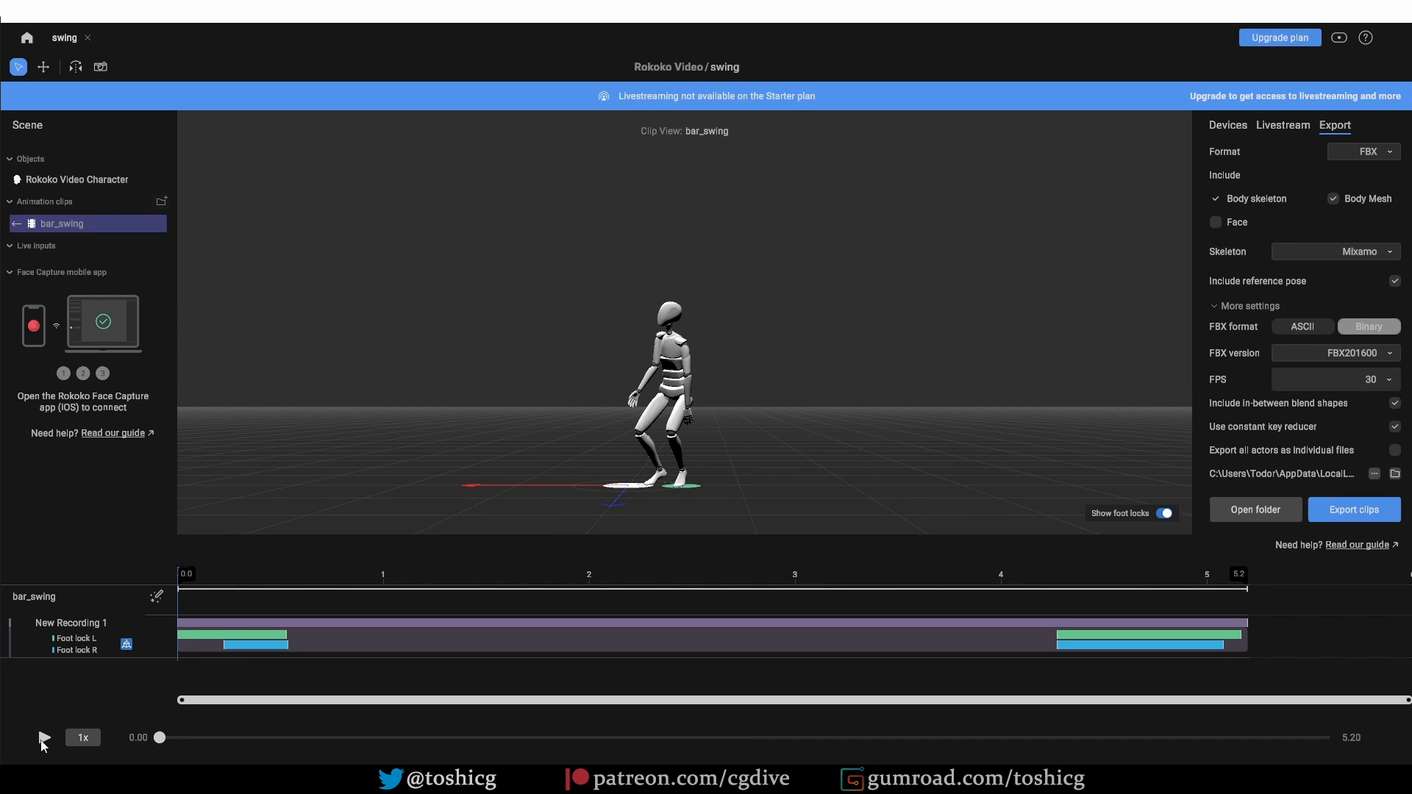
left_click(44, 740)
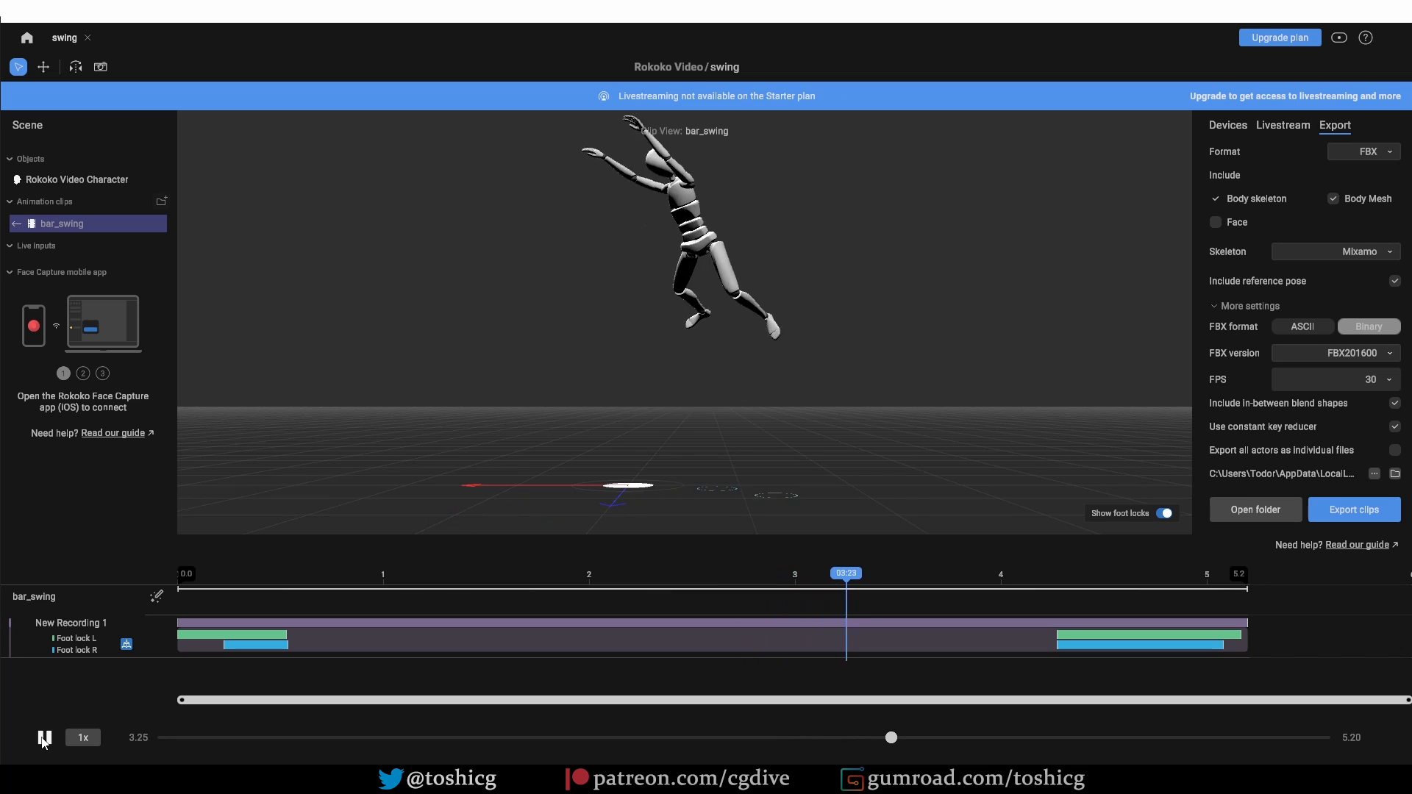
left_click(43, 738)
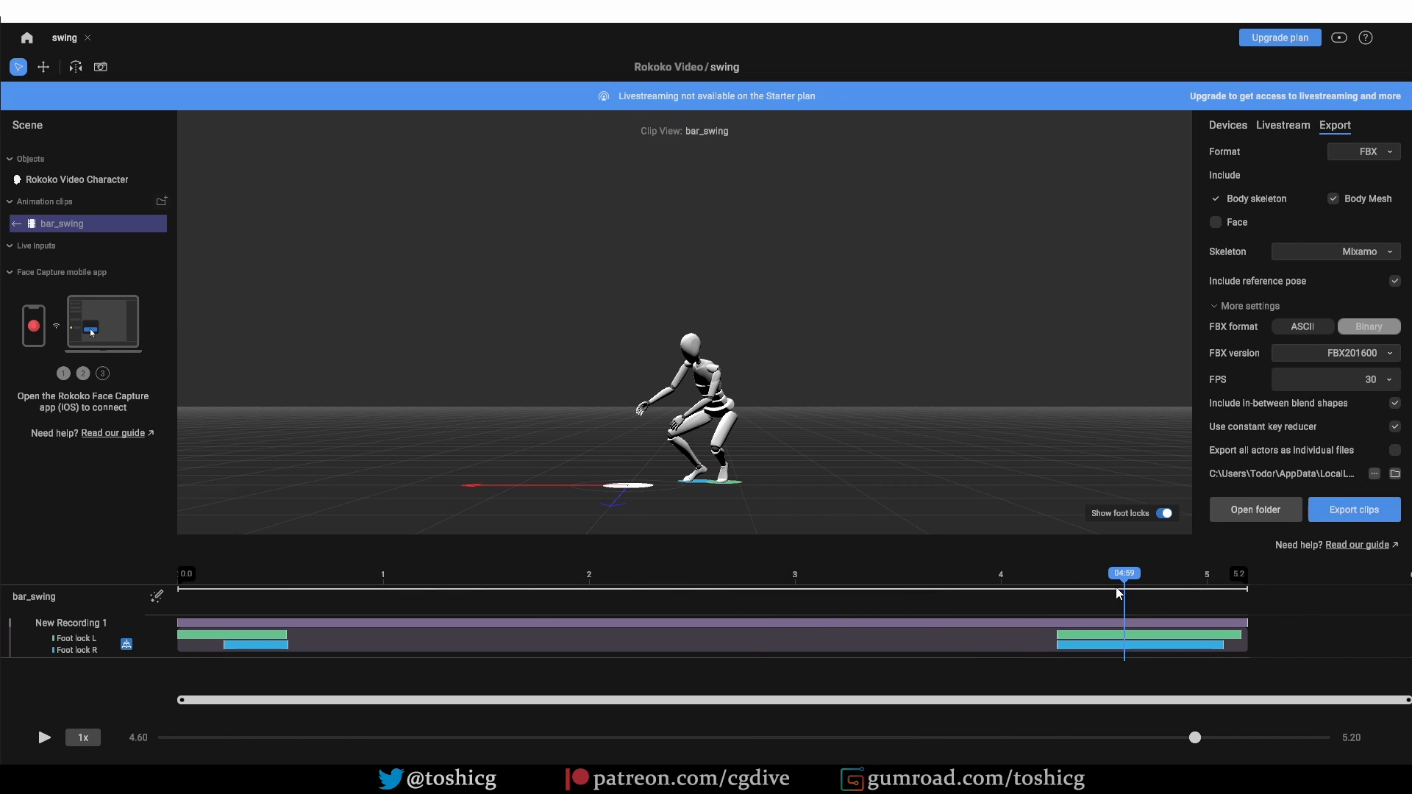
left_click_drag(1118, 589, 557, 594)
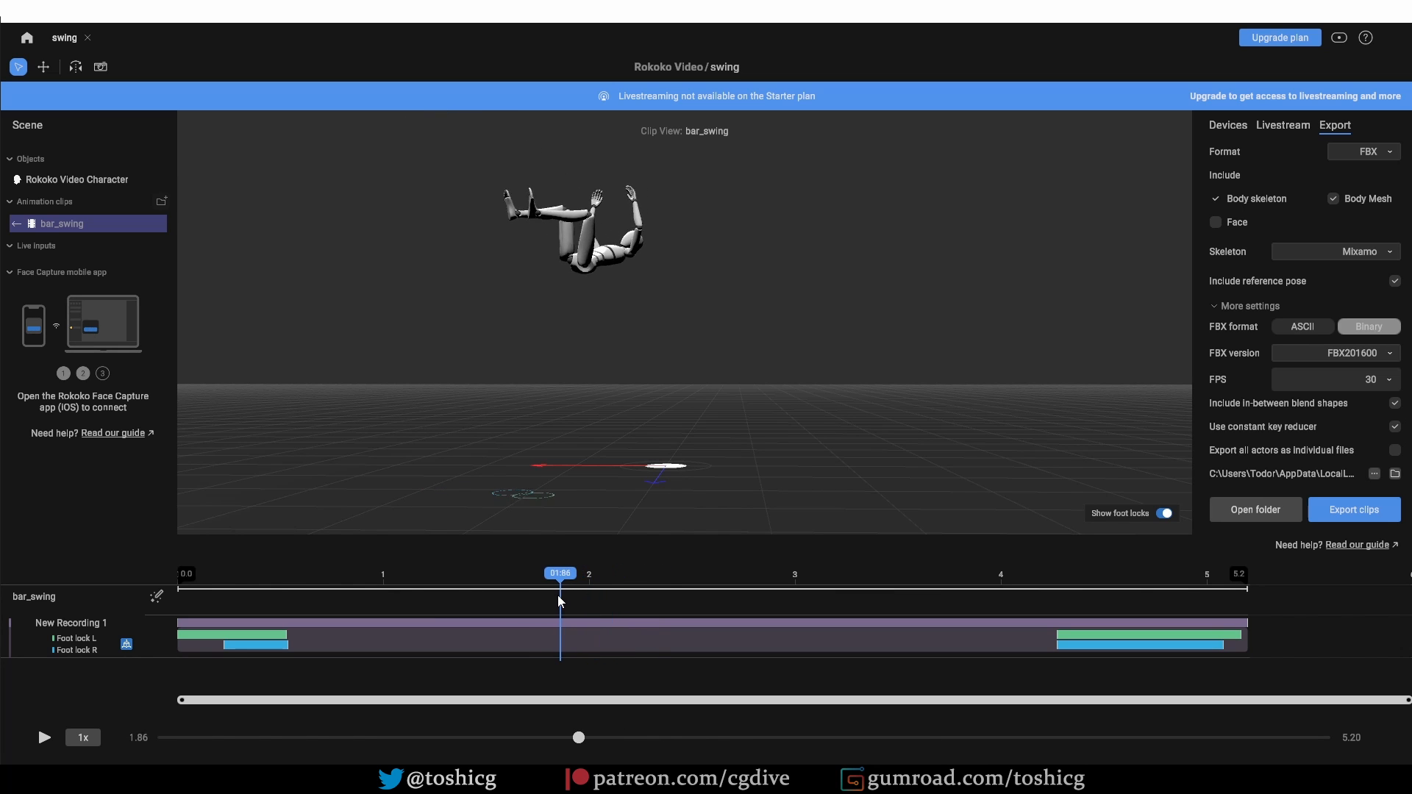
key("space")
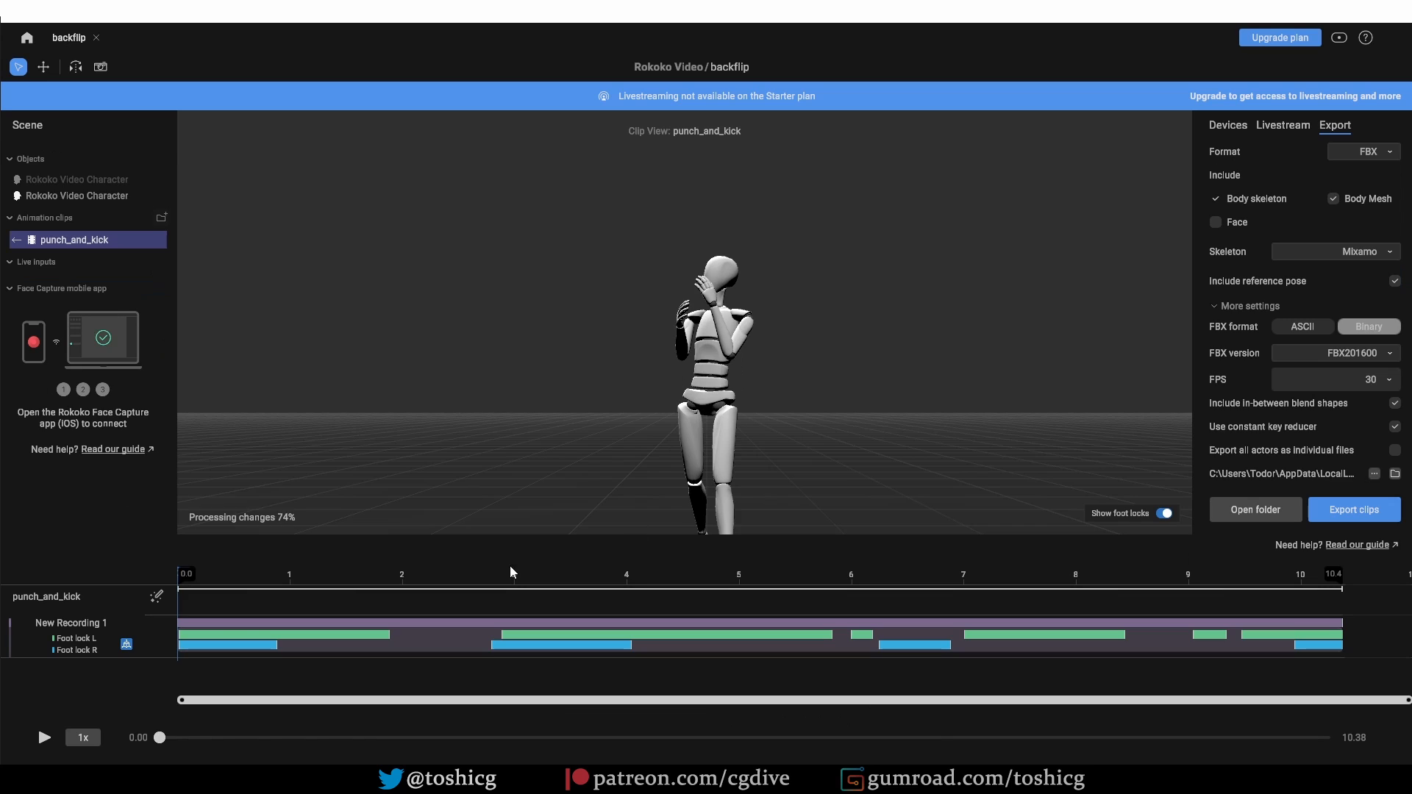
Step: Play the punch_and_kick clip in the backflip scene and watch the motion from several angles
left_click(44, 738)
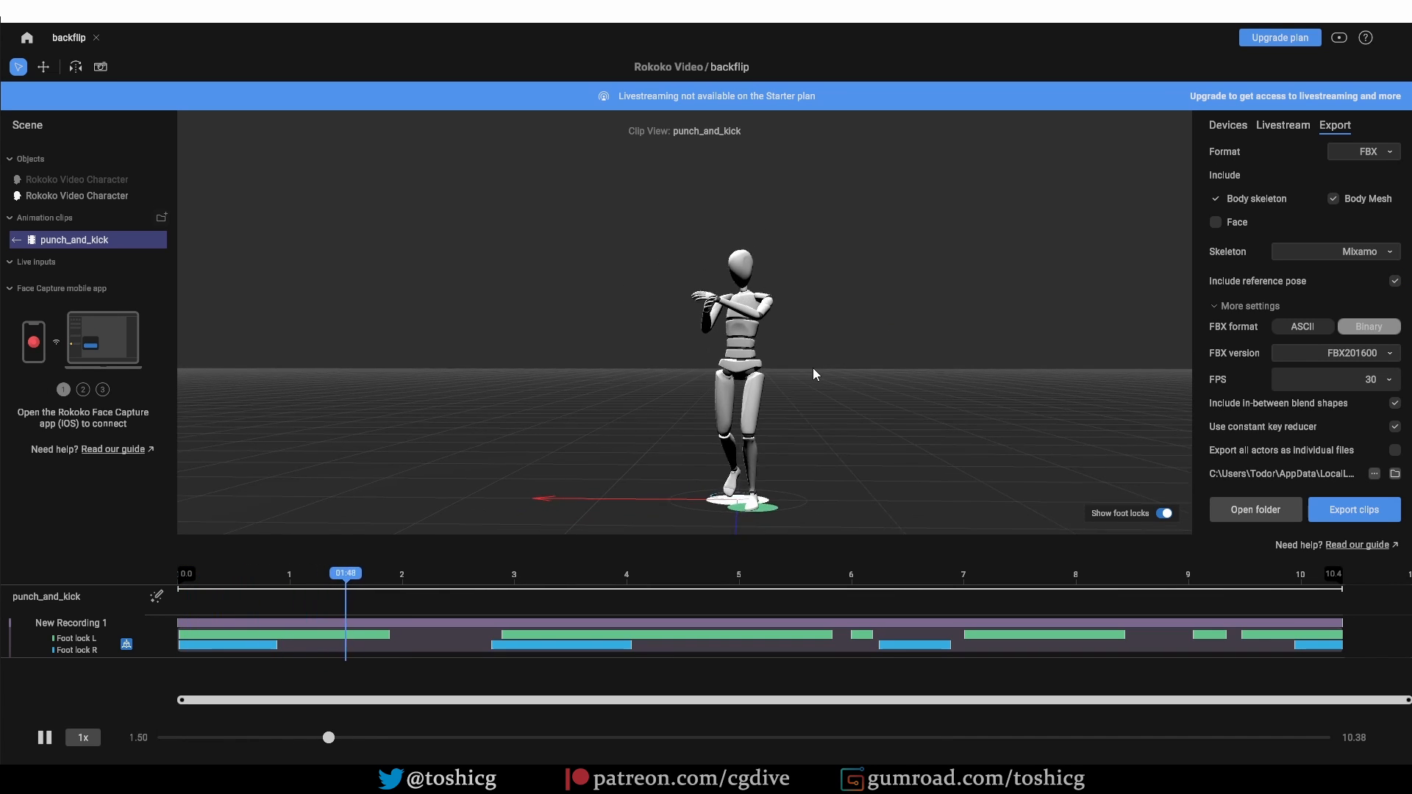
left_click_drag(783, 368, 646, 382)
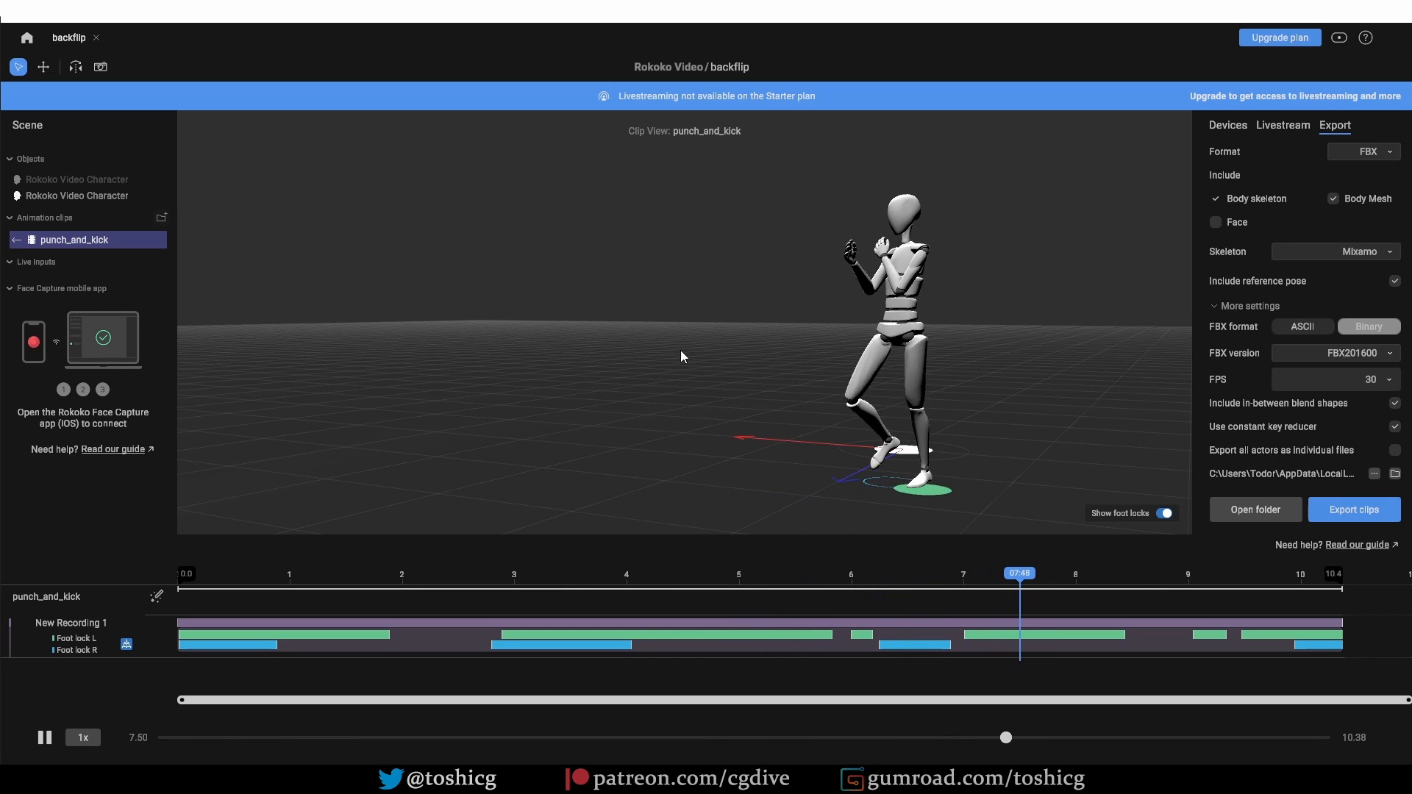
left_click_drag(681, 350, 744, 305)
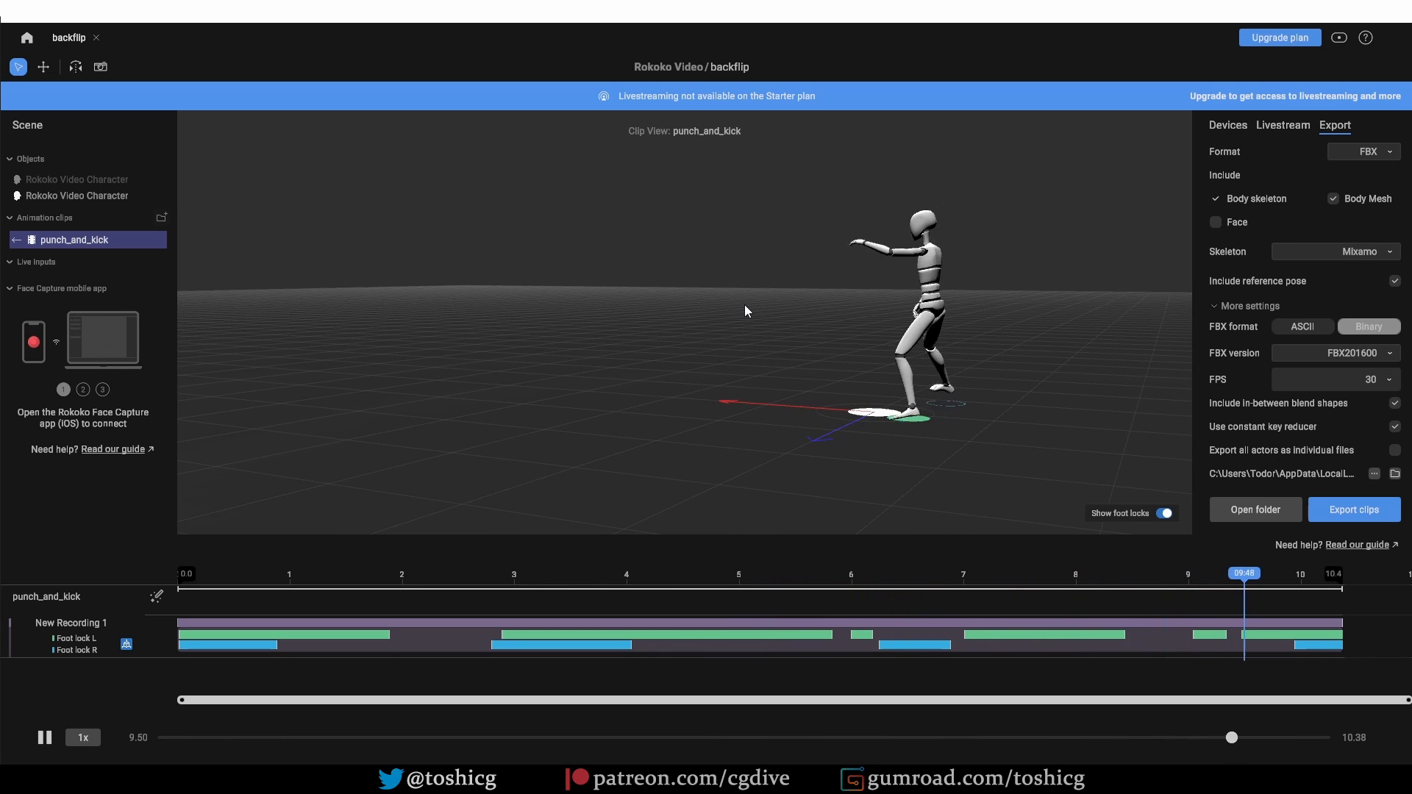
key("space")
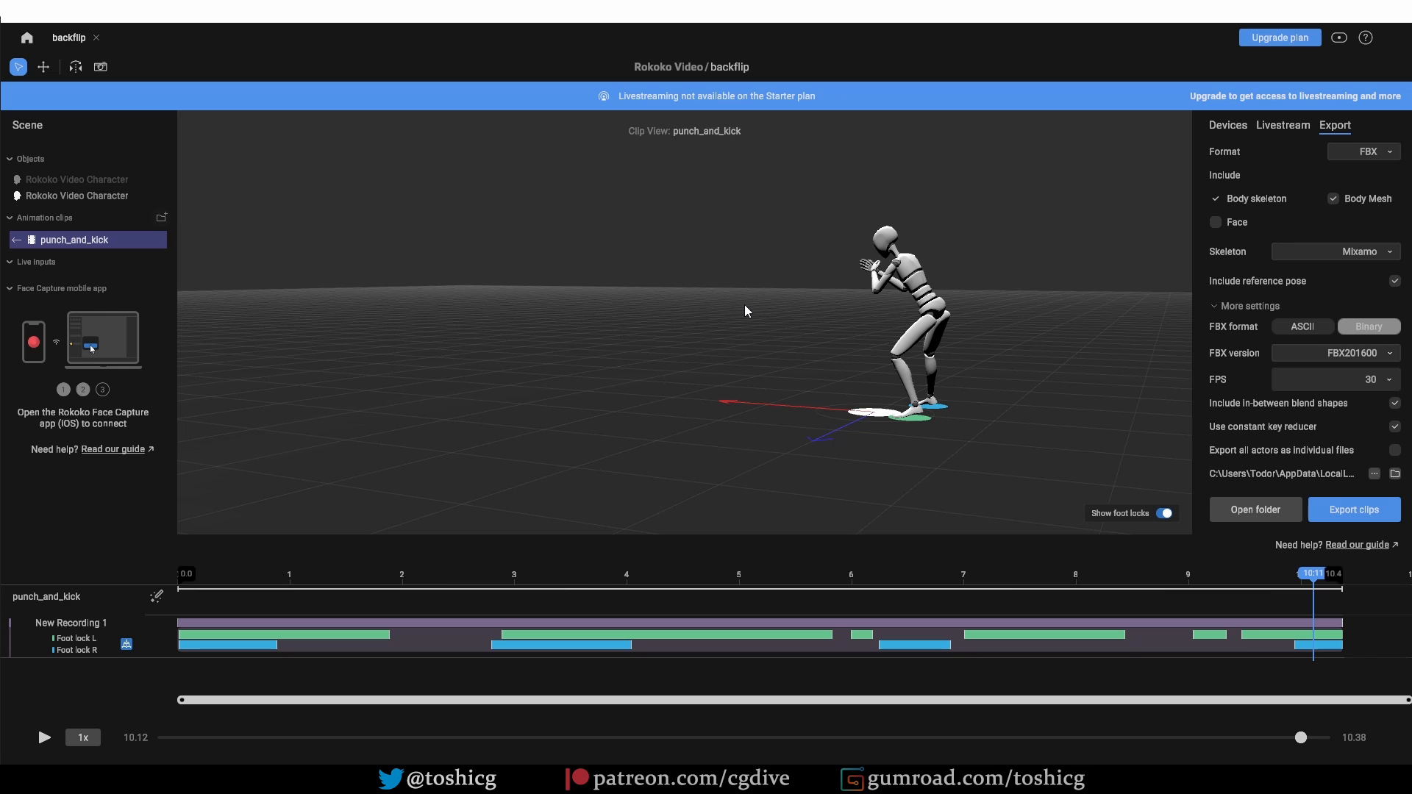